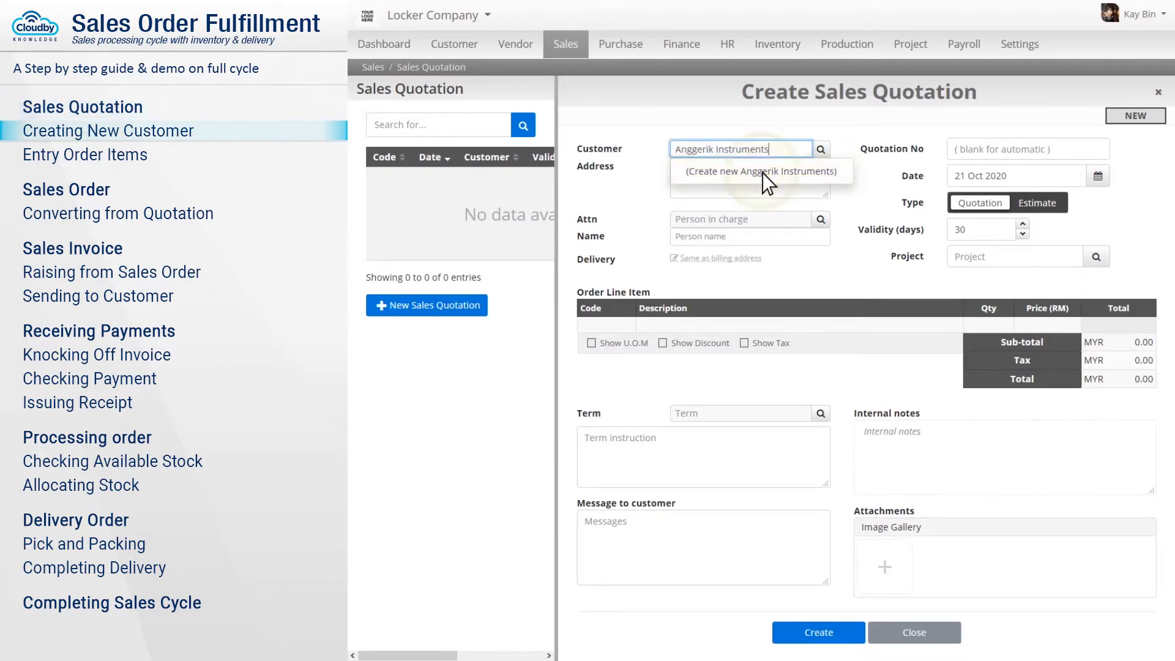
Create customer company Anggerik Instruments with registration no 0035792-T, registered name and registered address.
{"action": "left_click", "coordinate": [759, 177]}
{"action": "key", "text": "BackSpace"}
{"action": "type", "text": "Anggerik Instruments"}
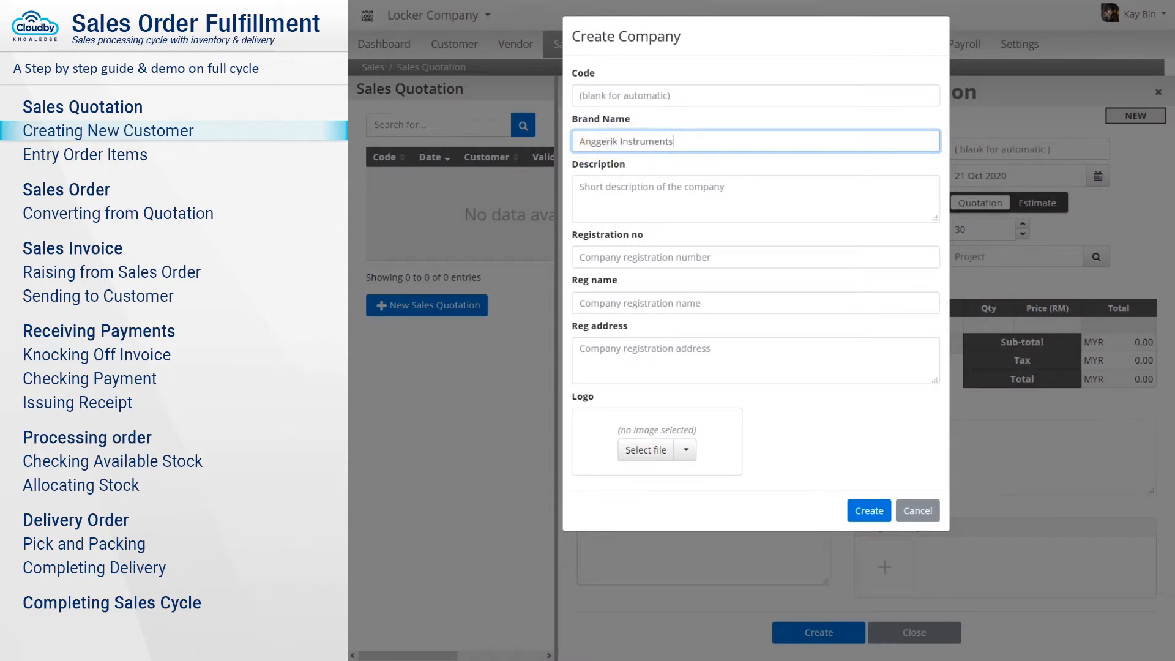
{"action": "left_click", "coordinate": [756, 257]}
{"action": "type", "text": "0035792-T"}
{"action": "key", "text": "Tab"}
{"action": "type", "text": "Anggerik Instruments Sdn Bhd (0035792-T)"}
{"action": "key", "text": "Tab"}
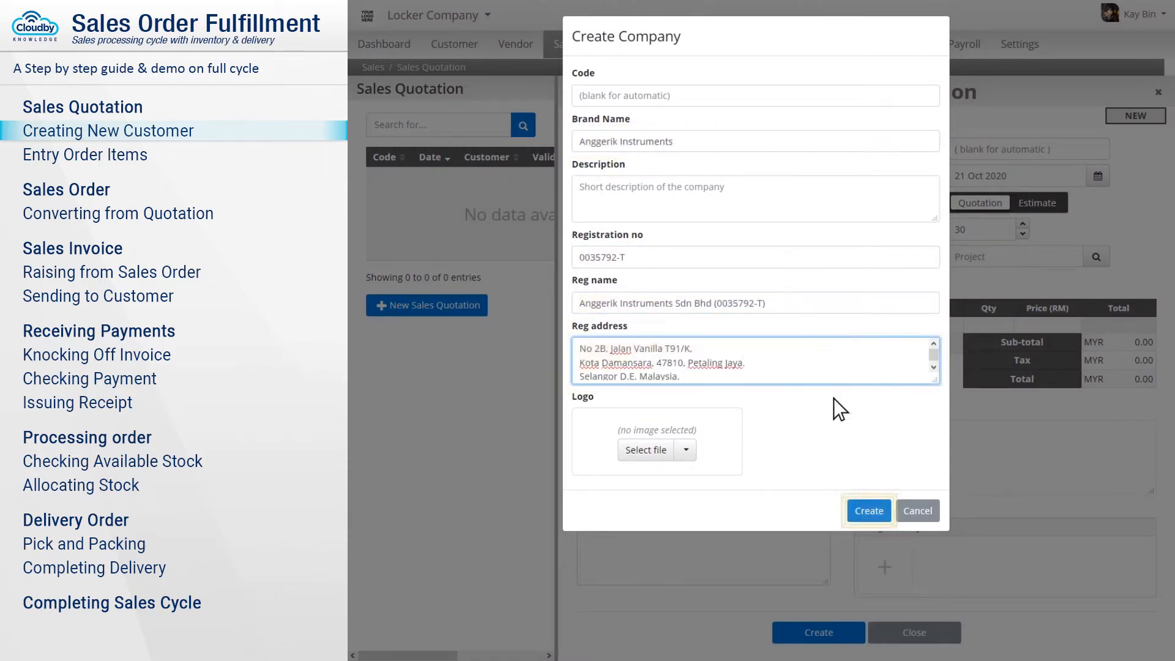
{"action": "left_click", "coordinate": [869, 510]}
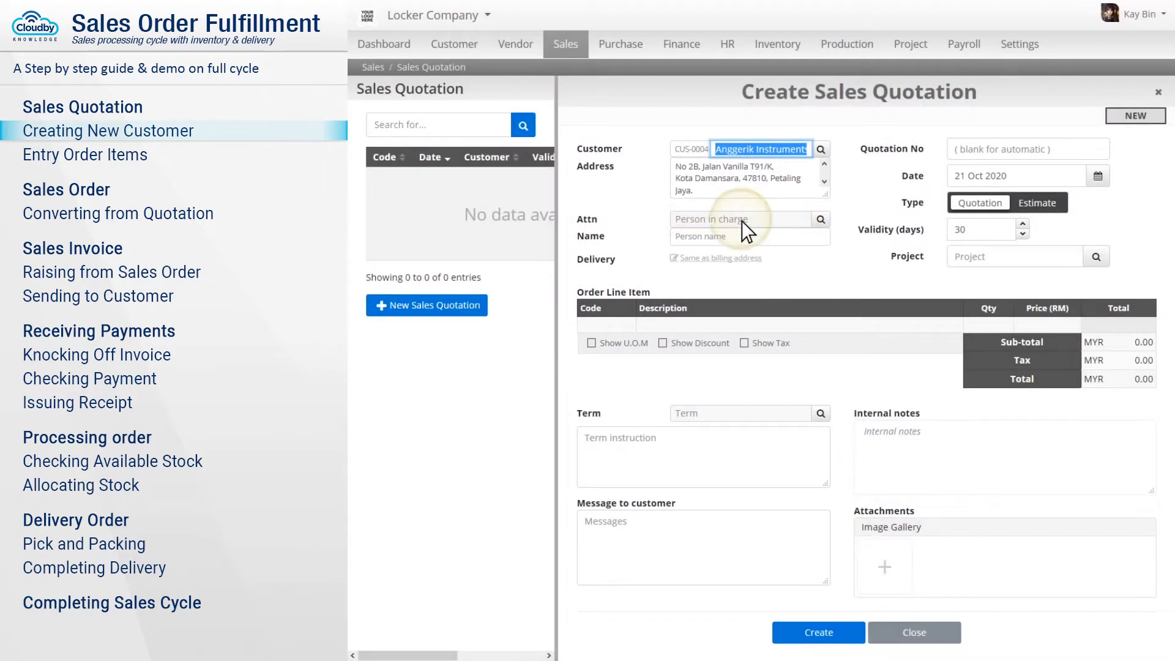
Add a new Facility Manager contact with phone, fax, mobile and e-mail as the quotation's attention.
{"action": "left_click", "coordinate": [742, 220]}
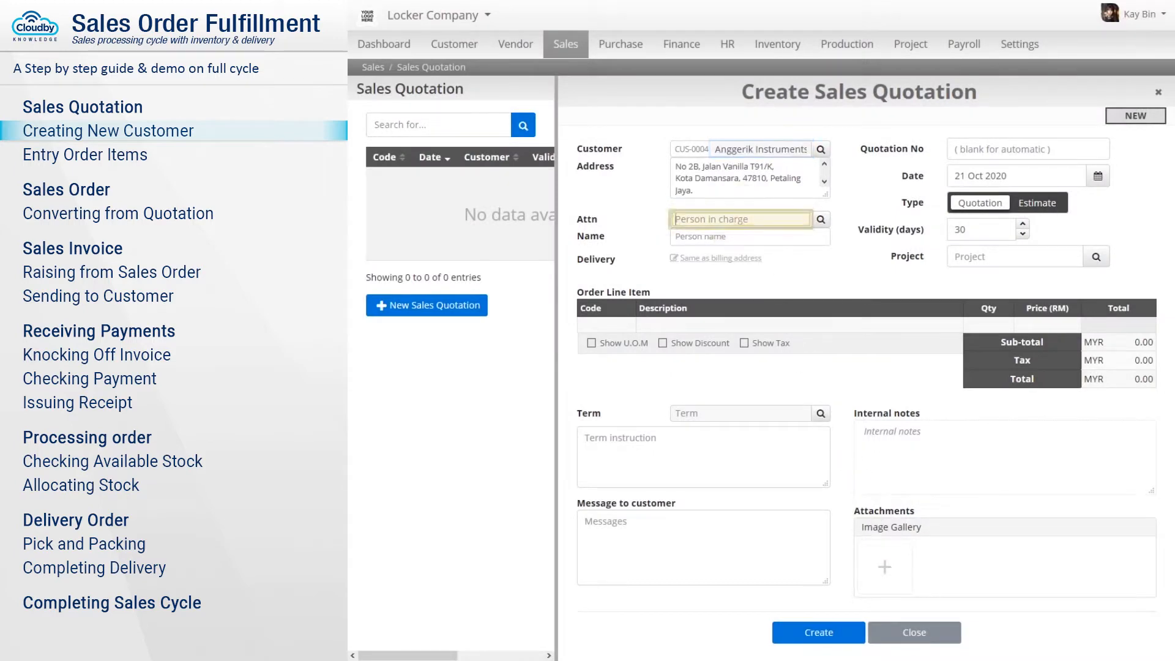
{"action": "key", "text": "Return"}
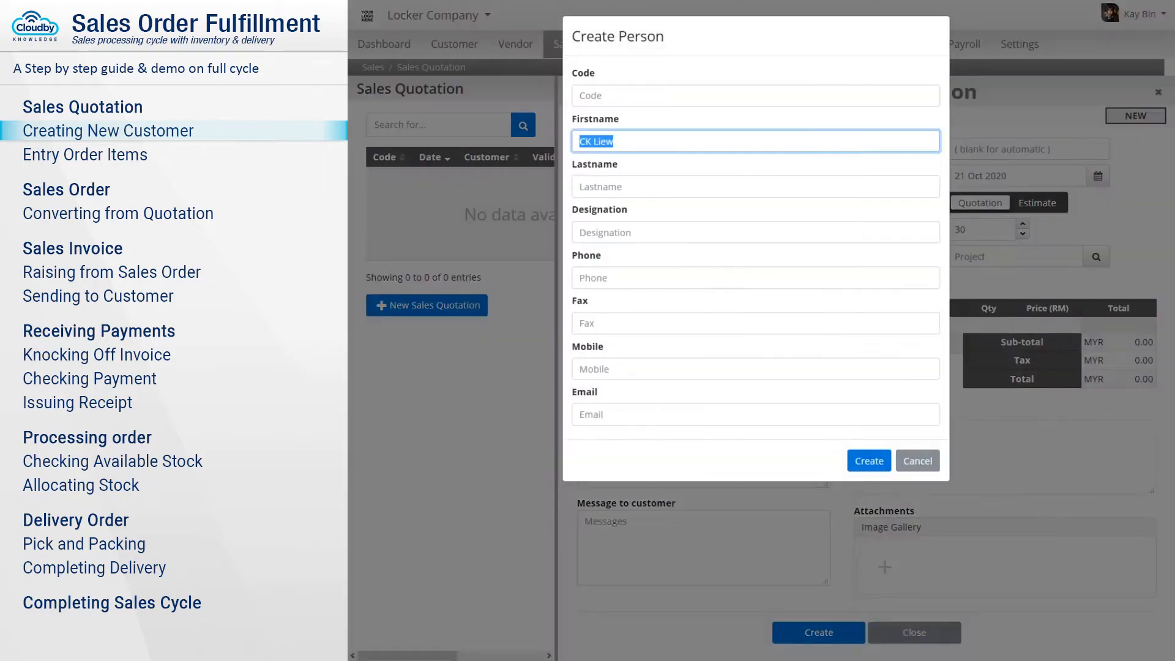
{"action": "key", "text": "Tab"}
{"action": "key", "text": "Tab"}
{"action": "type", "text": "+0312345678"}
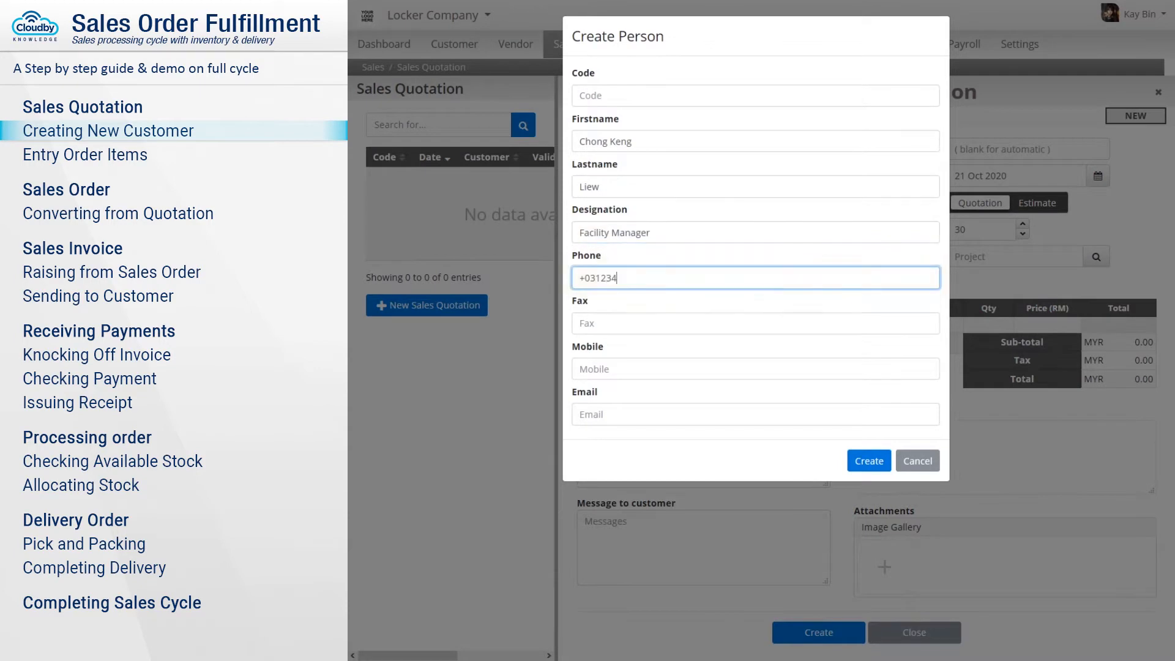
{"action": "key", "text": "Tab"}
{"action": "type", "text": "+0312345678"}
{"action": "key", "text": "Tab"}
{"action": "key", "text": "Tab"}
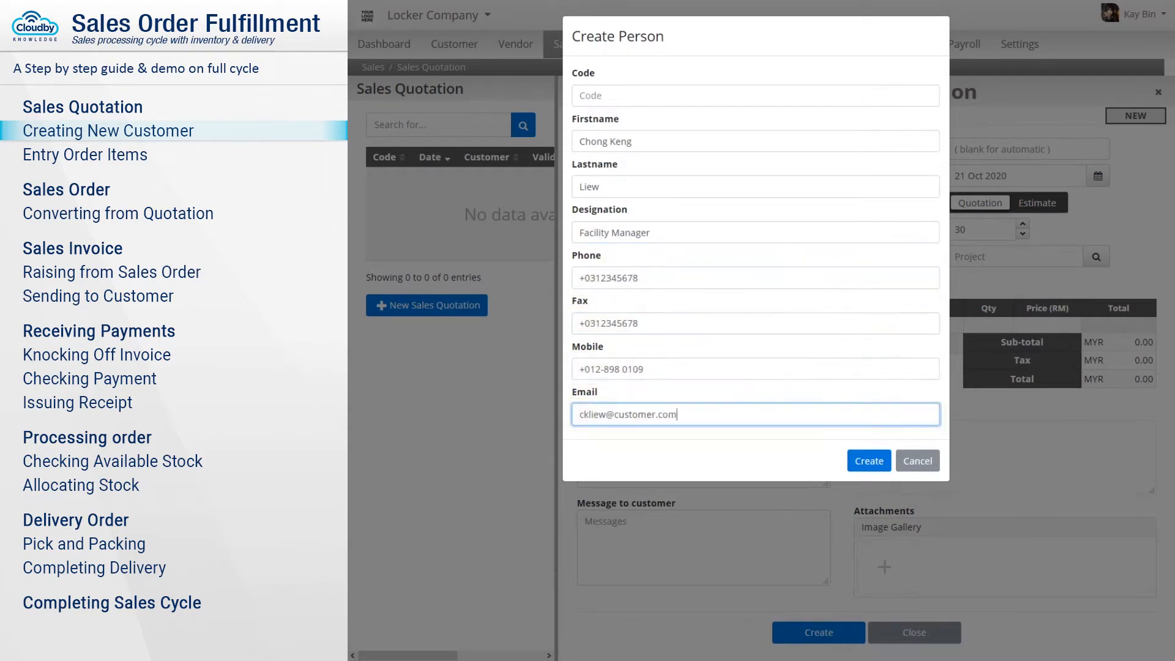
{"action": "left_click", "coordinate": [869, 461]}
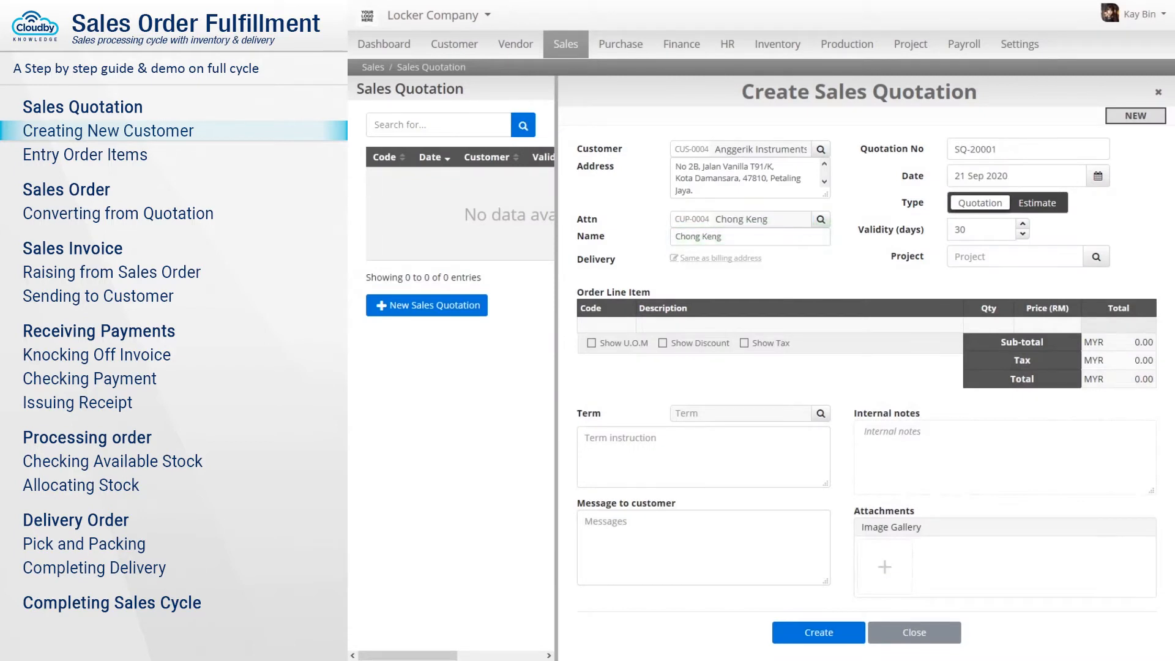
{"action": "left_click", "coordinate": [607, 327]}
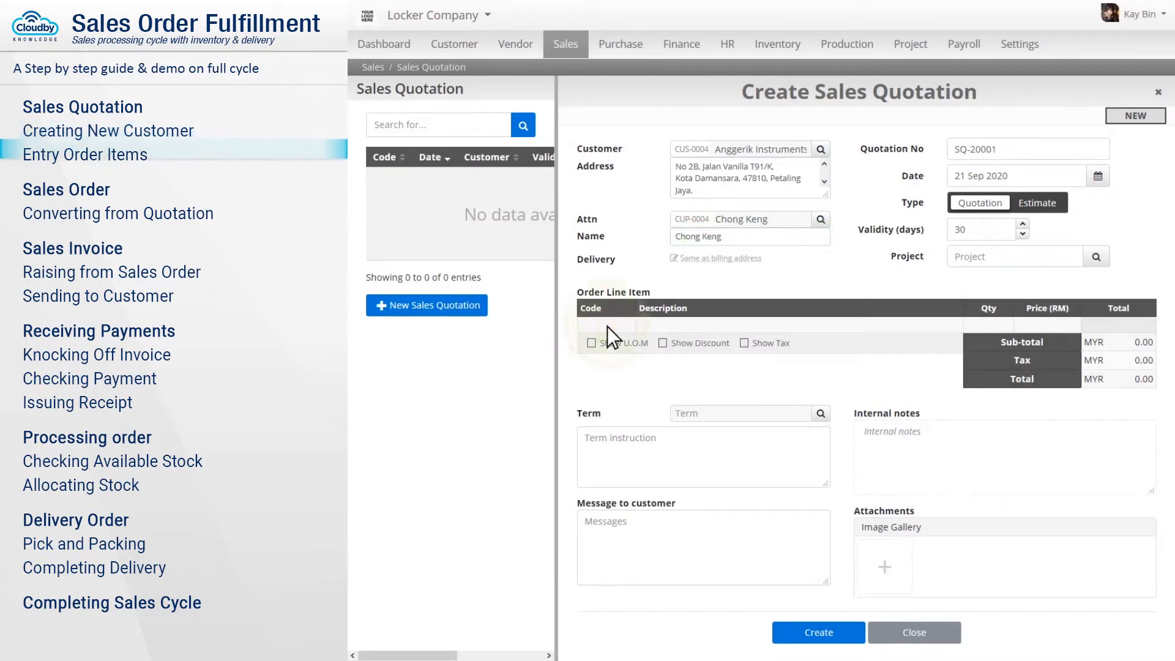
Add an ABS Locker Medium Size (Space Grey) line with base 4 and a 10mm base.
{"action": "type", "text": "locker m"}
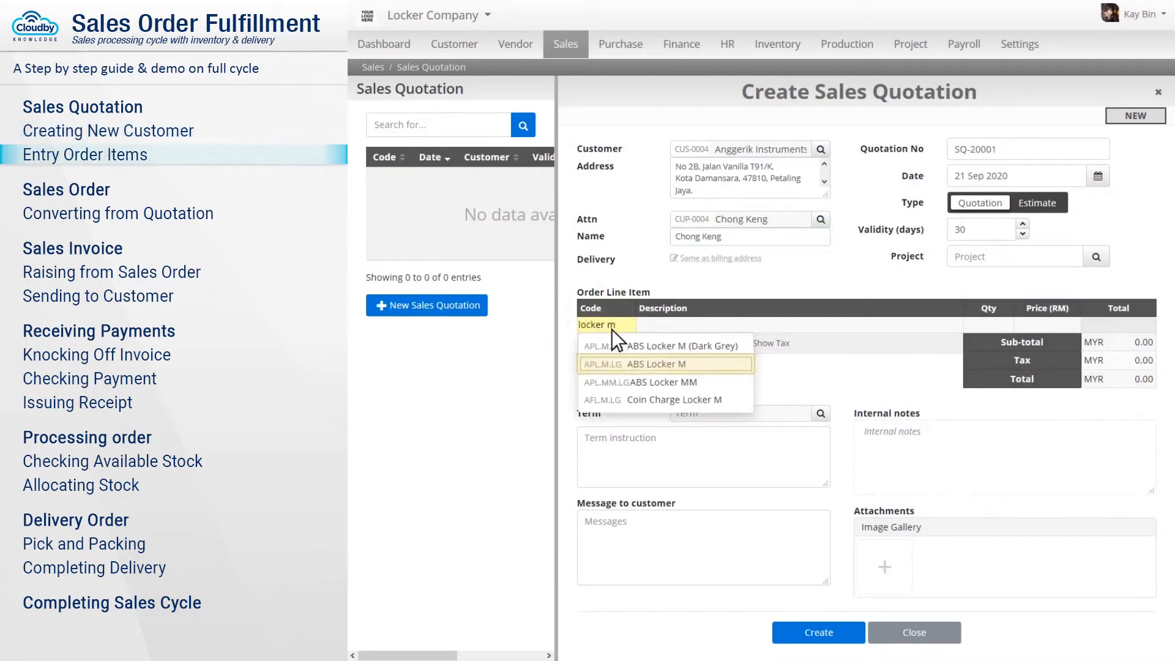
{"action": "left_click", "coordinate": [666, 365]}
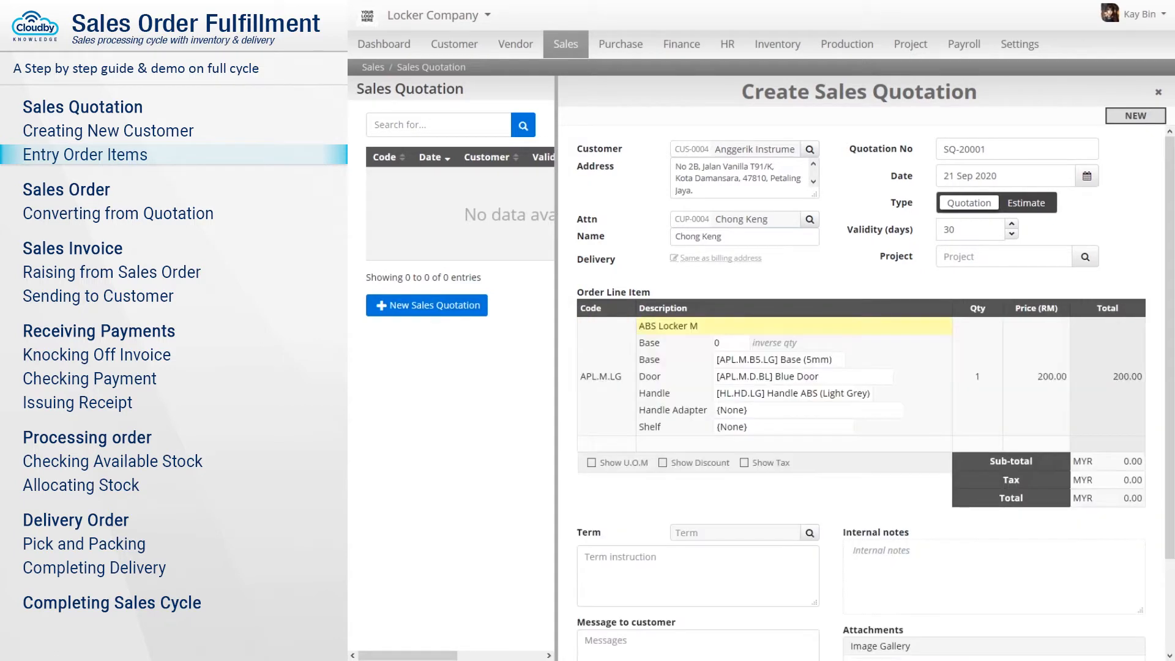
{"action": "left_click", "coordinate": [796, 328]}
{"action": "type", "text": "edium Size (Space Grey)"}
{"action": "key", "text": "Tab"}
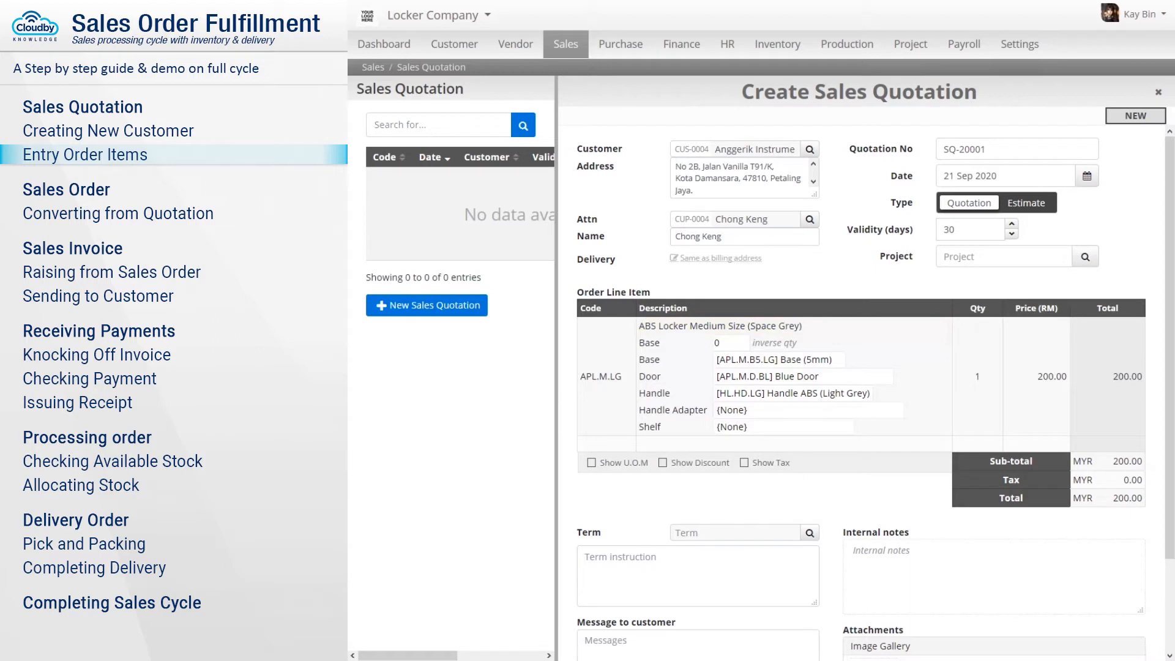
{"action": "type", "text": "4"}
{"action": "left_click", "coordinate": [780, 360]}
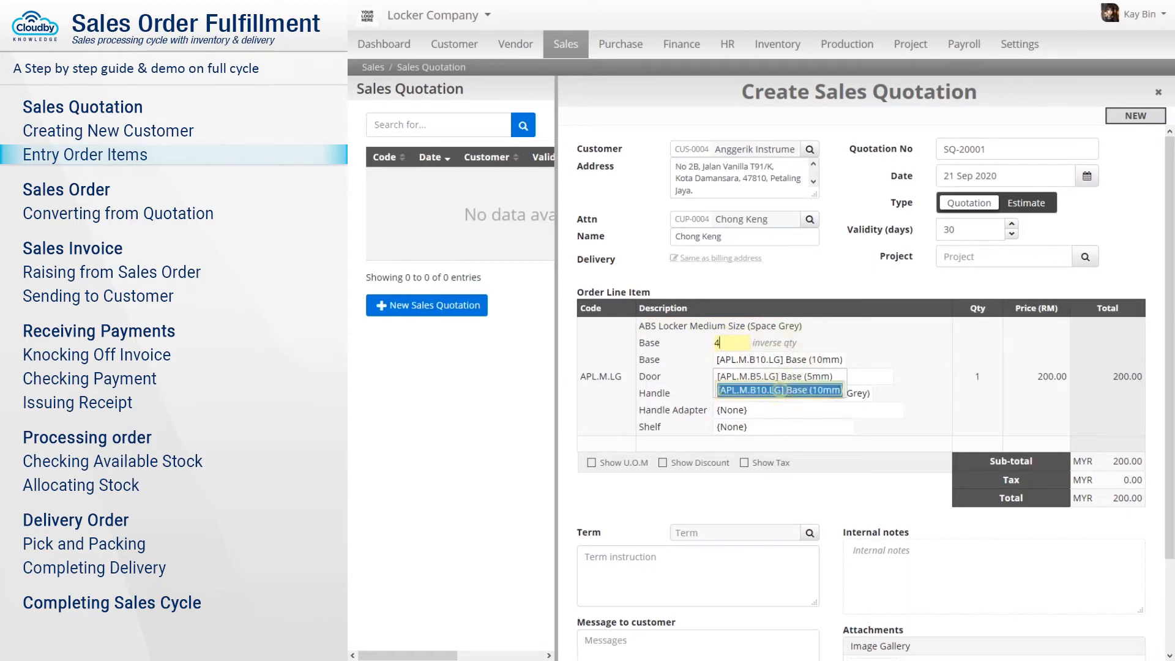
{"action": "left_click", "coordinate": [781, 390]}
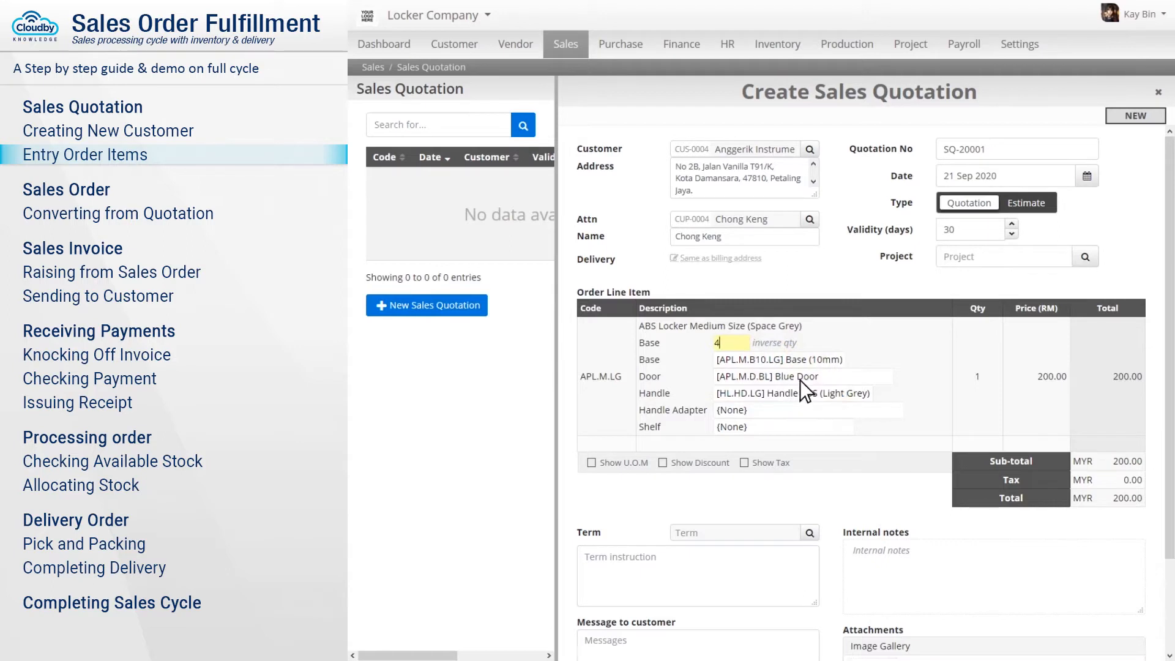
Give the medium locker a red door, cam-lock handle and quantity 4.
{"action": "left_click", "coordinate": [803, 380]}
{"action": "left_click", "coordinate": [808, 406]}
{"action": "left_click", "coordinate": [794, 394]}
{"action": "left_click", "coordinate": [795, 522]}
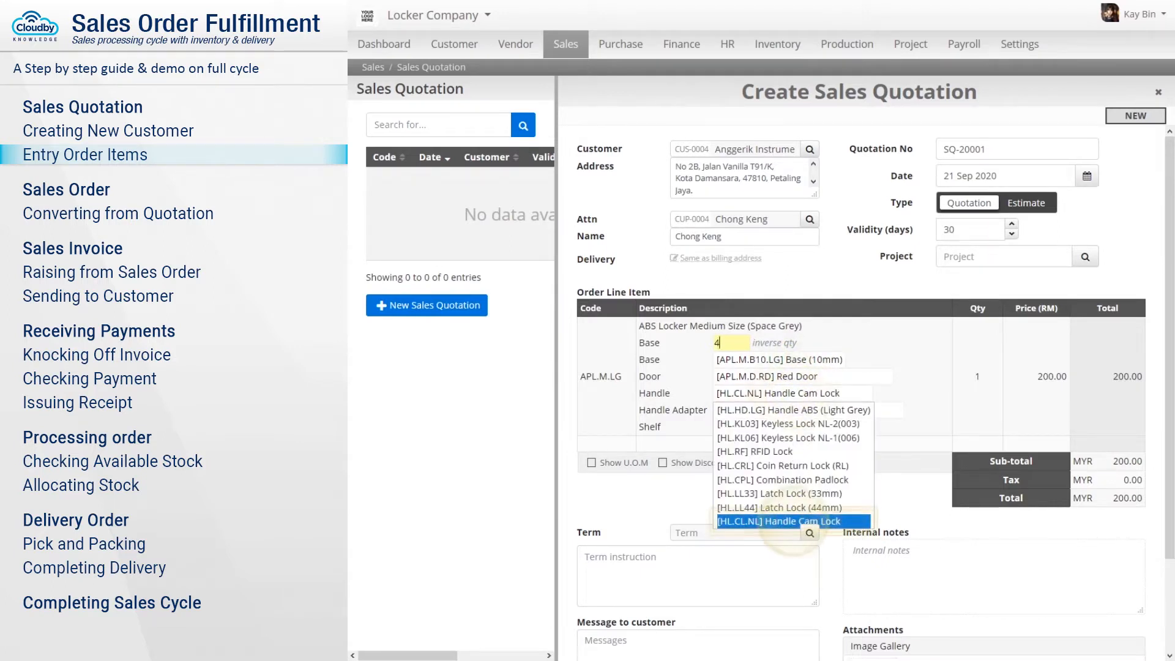
{"action": "left_click", "coordinate": [979, 378]}
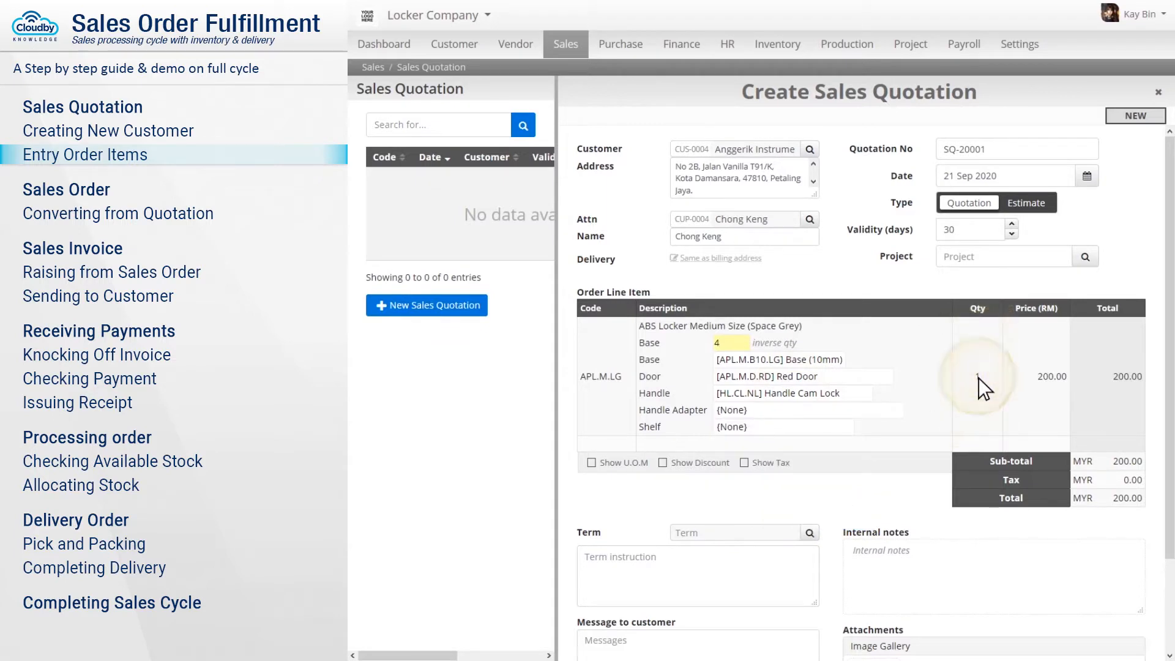
{"action": "type", "text": "4"}
{"action": "left_click", "coordinate": [1037, 379]}
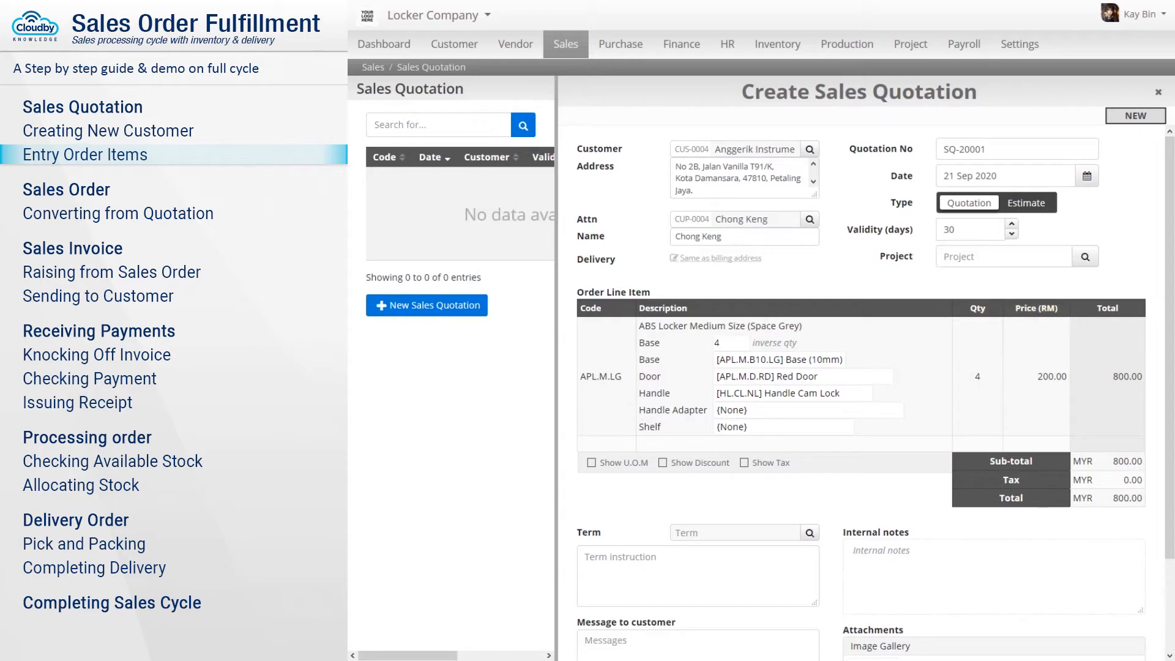
{"action": "left_click", "coordinate": [634, 443]}
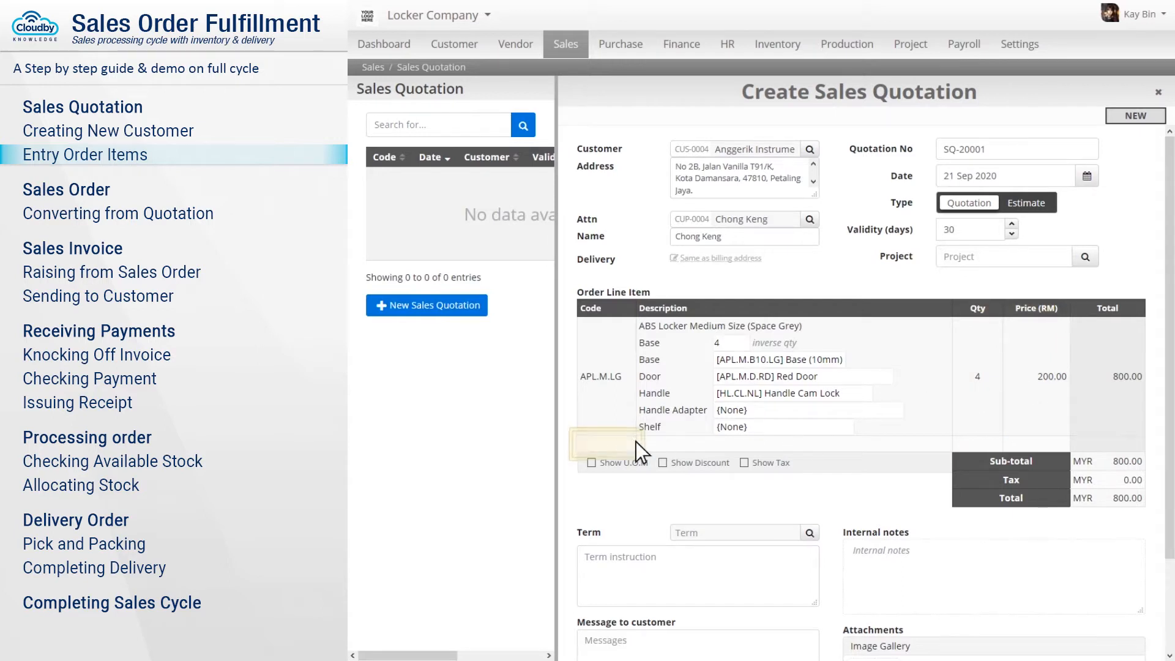
{"action": "type", "text": "locker L"}
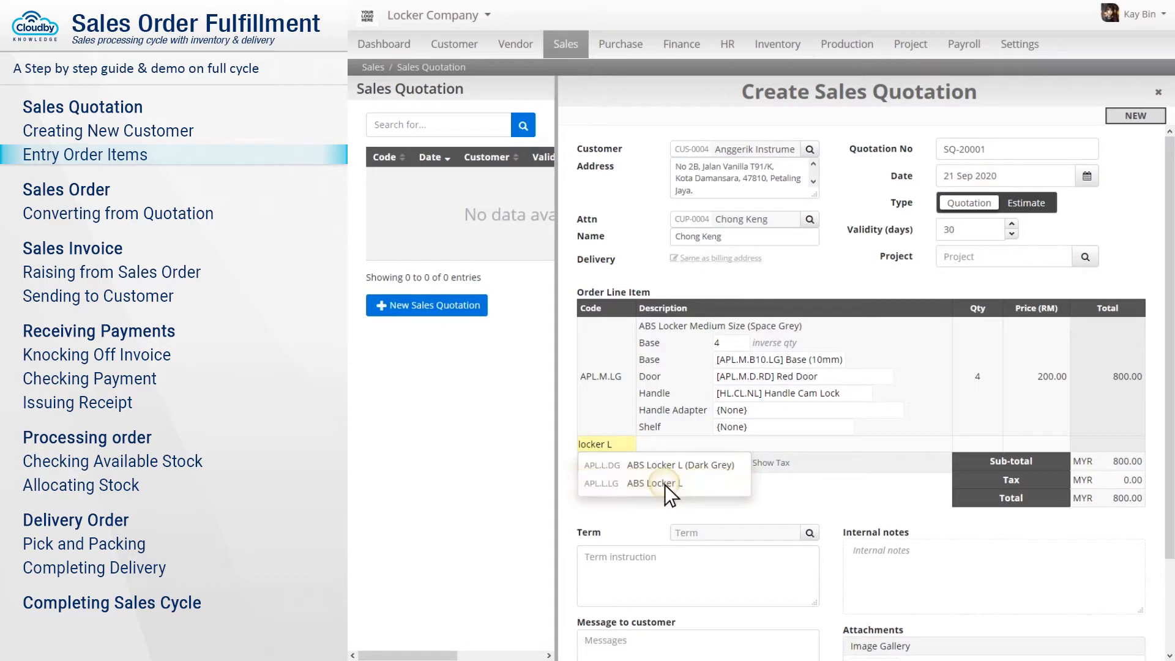
Add an ABS Locker Large Size (Space Grey) second line with base 3 and a 10mm base.
{"action": "left_click", "coordinate": [665, 485]}
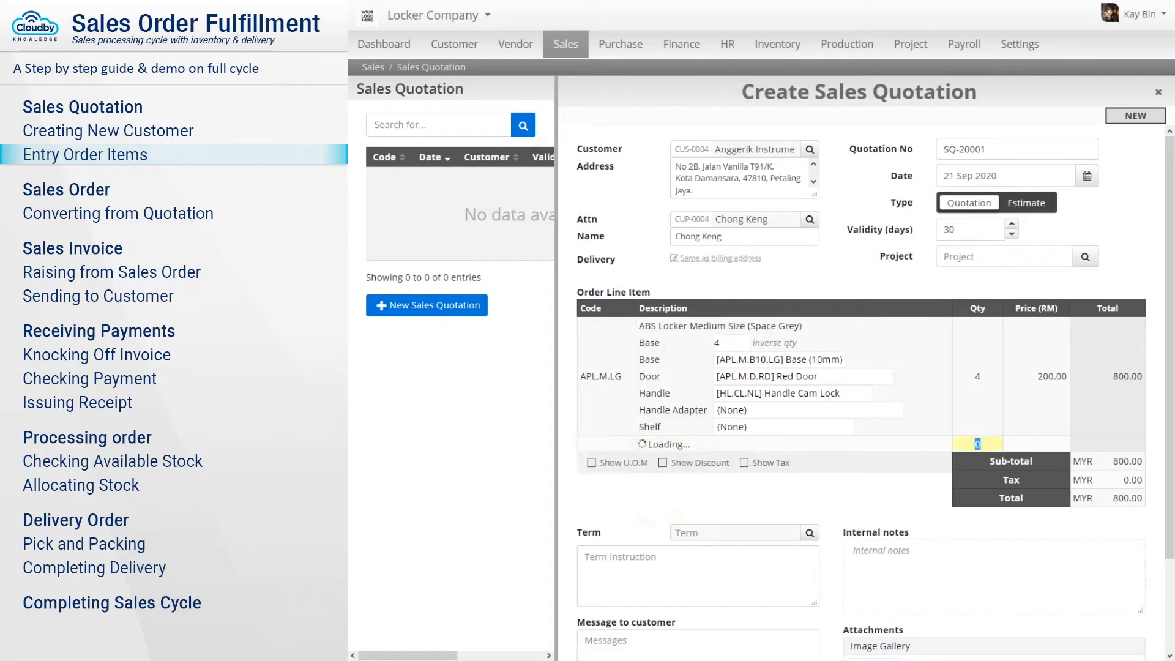
{"action": "left_click", "coordinate": [795, 447]}
{"action": "type", "text": "arge Size (Space Grey)"}
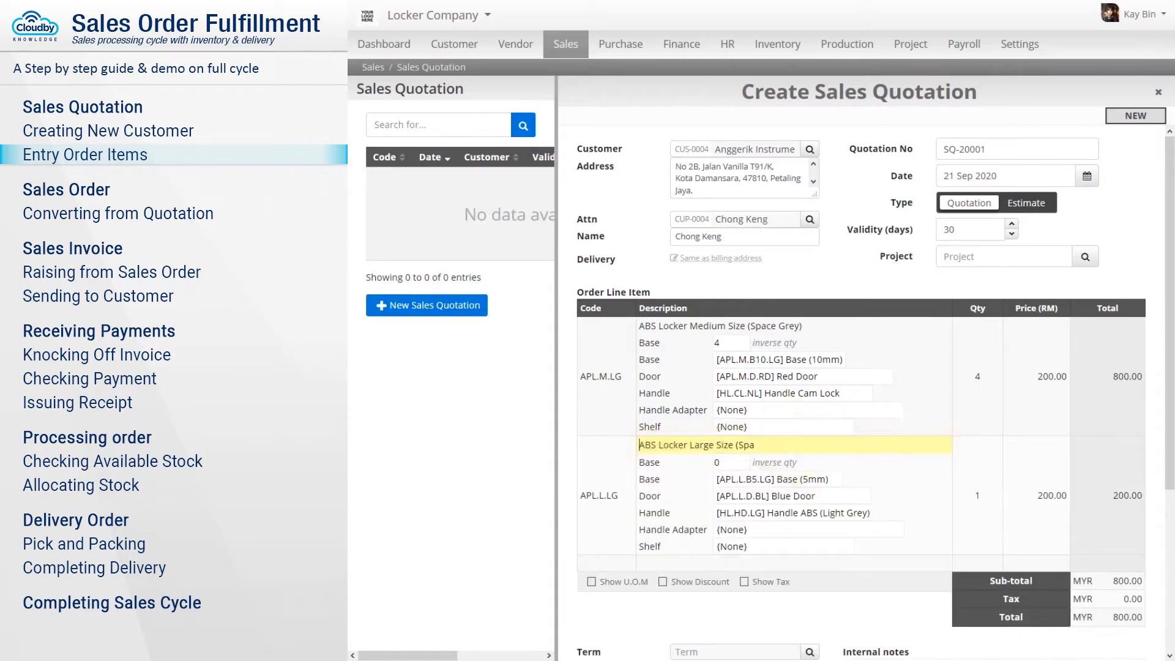
{"action": "key", "text": "Return"}
{"action": "left_click", "coordinate": [732, 463]}
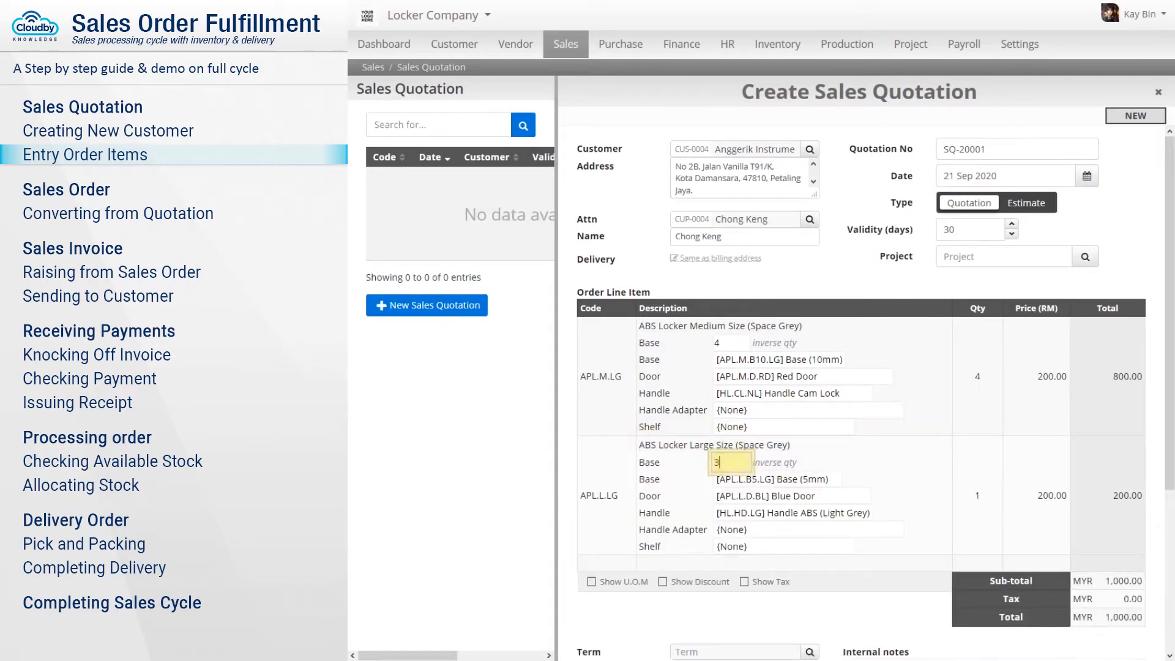
{"action": "type", "text": "3"}
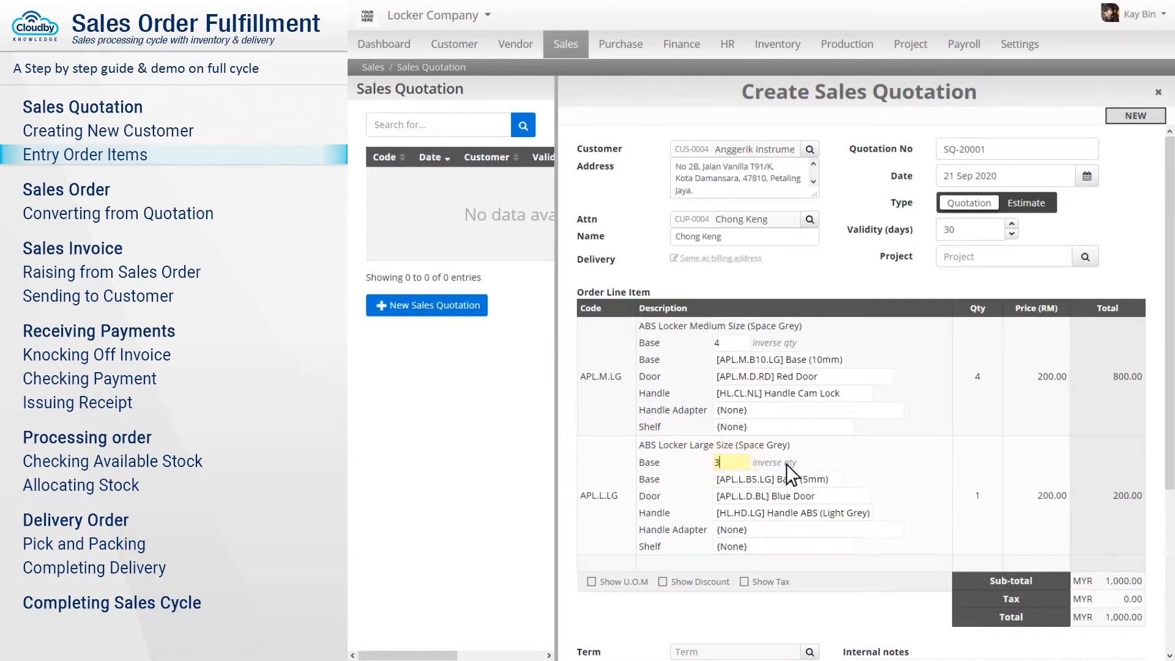
{"action": "left_click", "coordinate": [779, 480]}
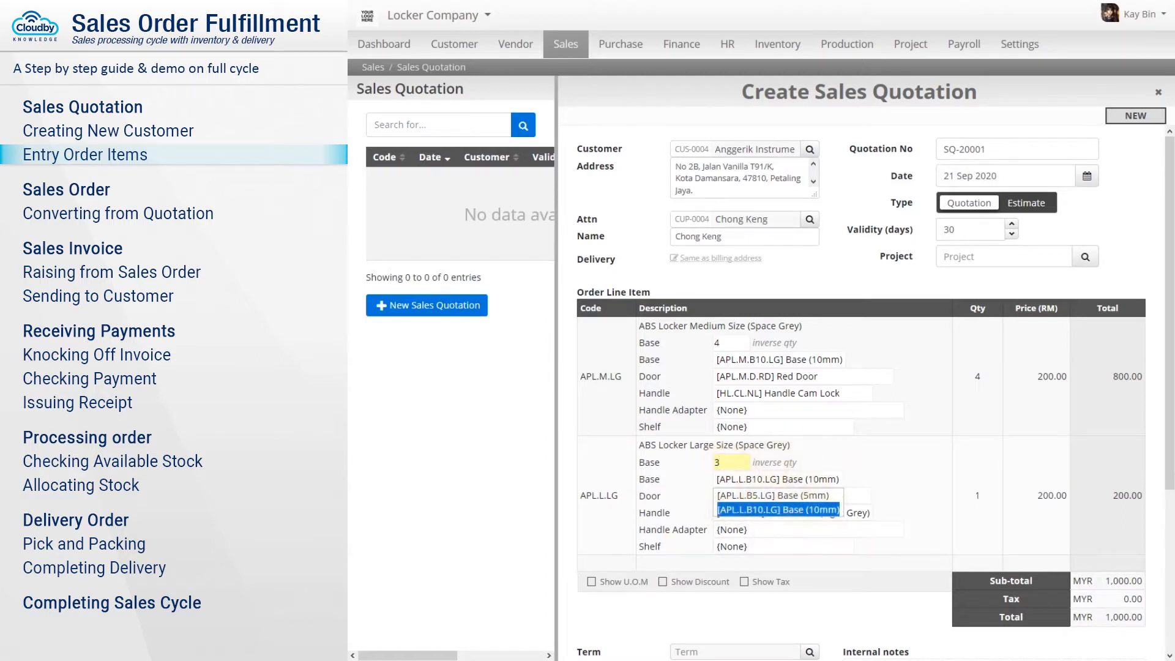
{"action": "left_click", "coordinate": [779, 510]}
Give the large locker a yellow door, cam-lock handle, quantity 33 and 250.00 unit price.
{"action": "left_click", "coordinate": [792, 498]}
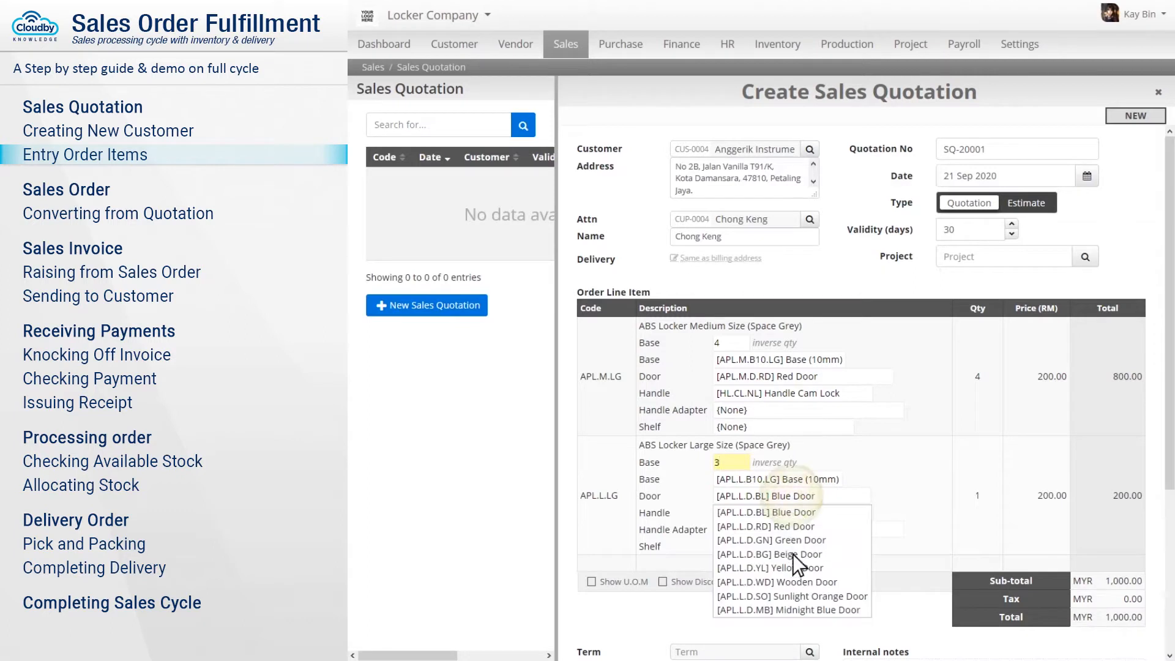
{"action": "left_click", "coordinate": [791, 564]}
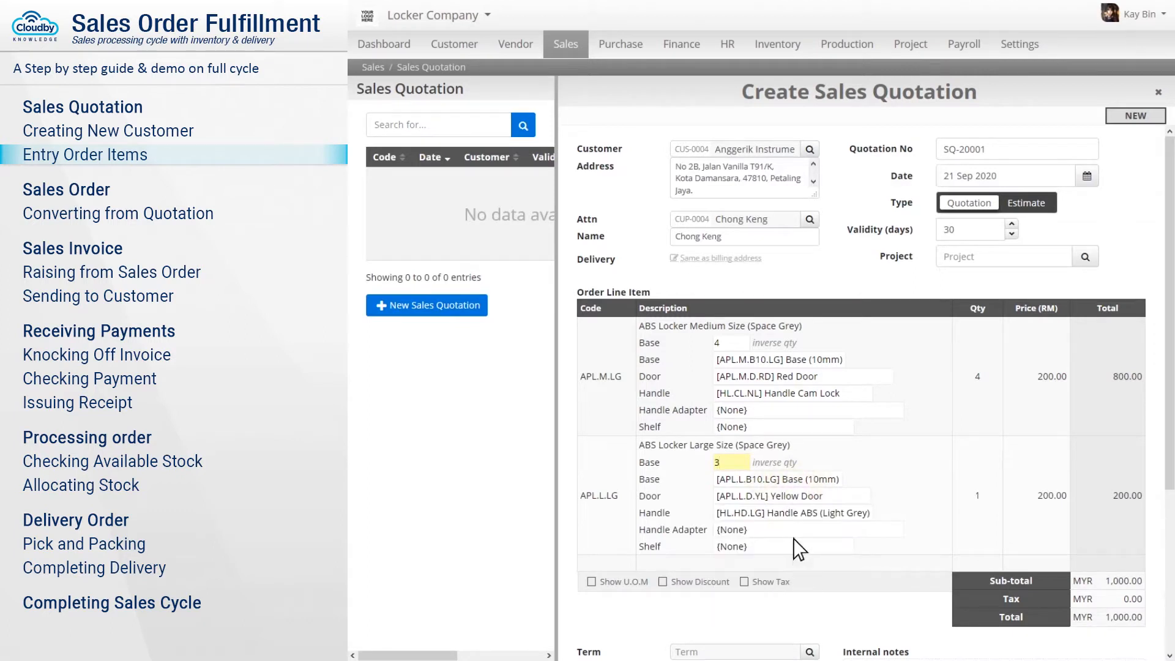
{"action": "left_click", "coordinate": [796, 513]}
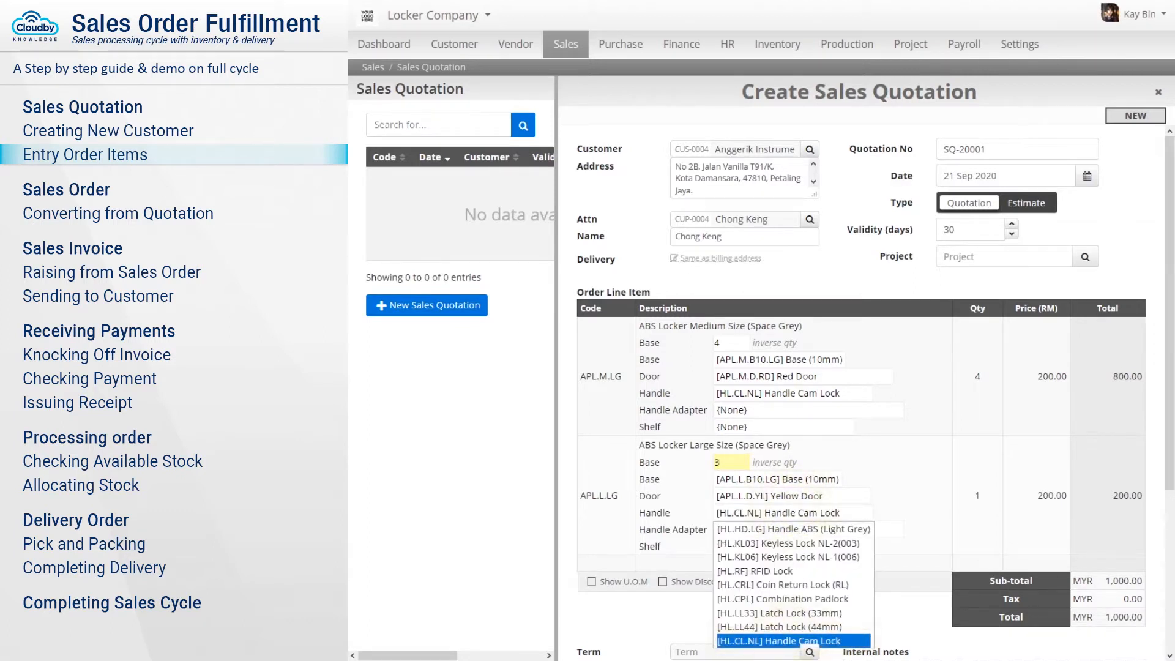
{"action": "left_click", "coordinate": [796, 641]}
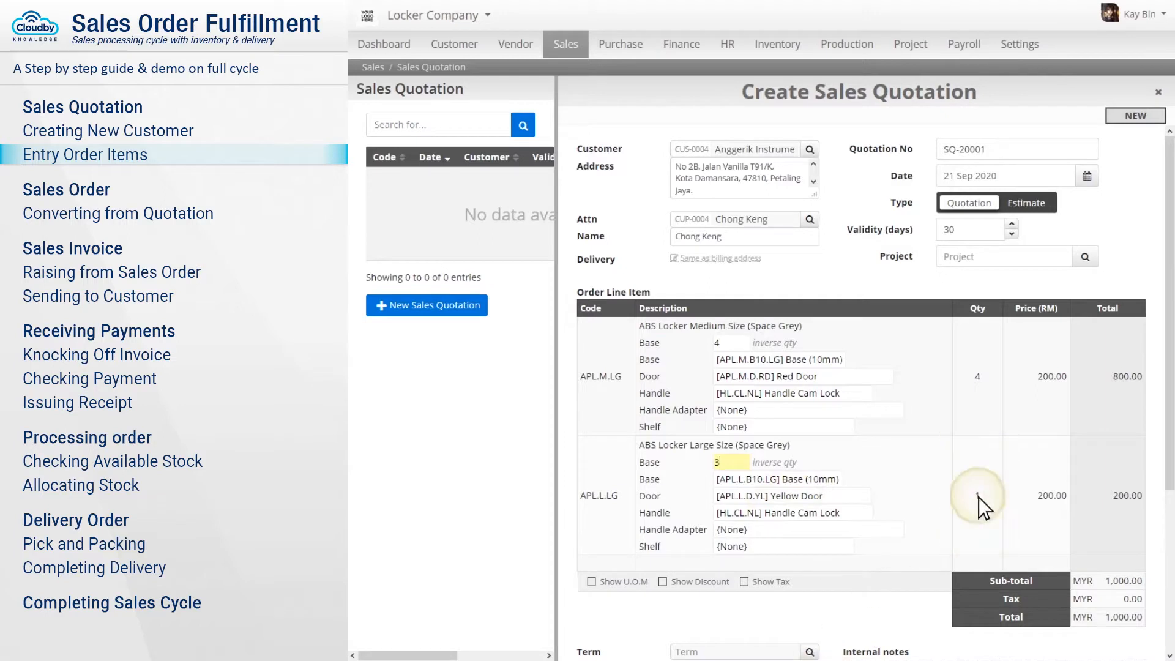
{"action": "left_click", "coordinate": [979, 498]}
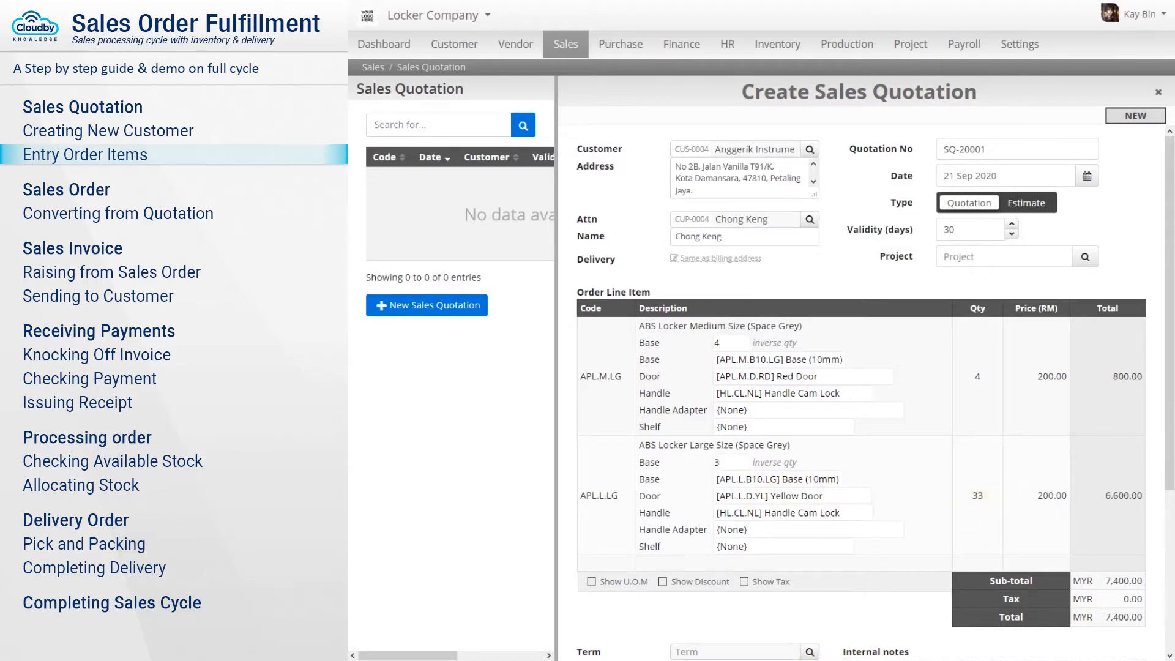
{"action": "left_click", "coordinate": [1037, 498]}
{"action": "type", "text": "25"}
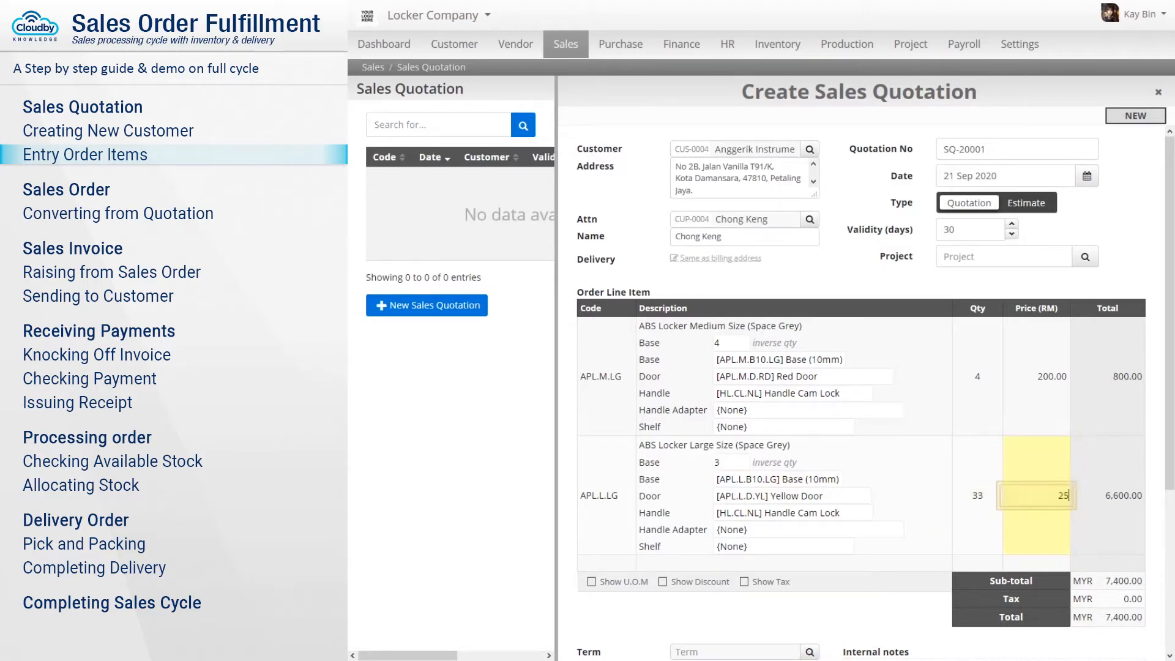
{"action": "type", "text": "0"}
{"action": "key", "text": "Return"}
Add a Transportation To Banting Area line priced at 150.00.
{"action": "left_click", "coordinate": [606, 563]}
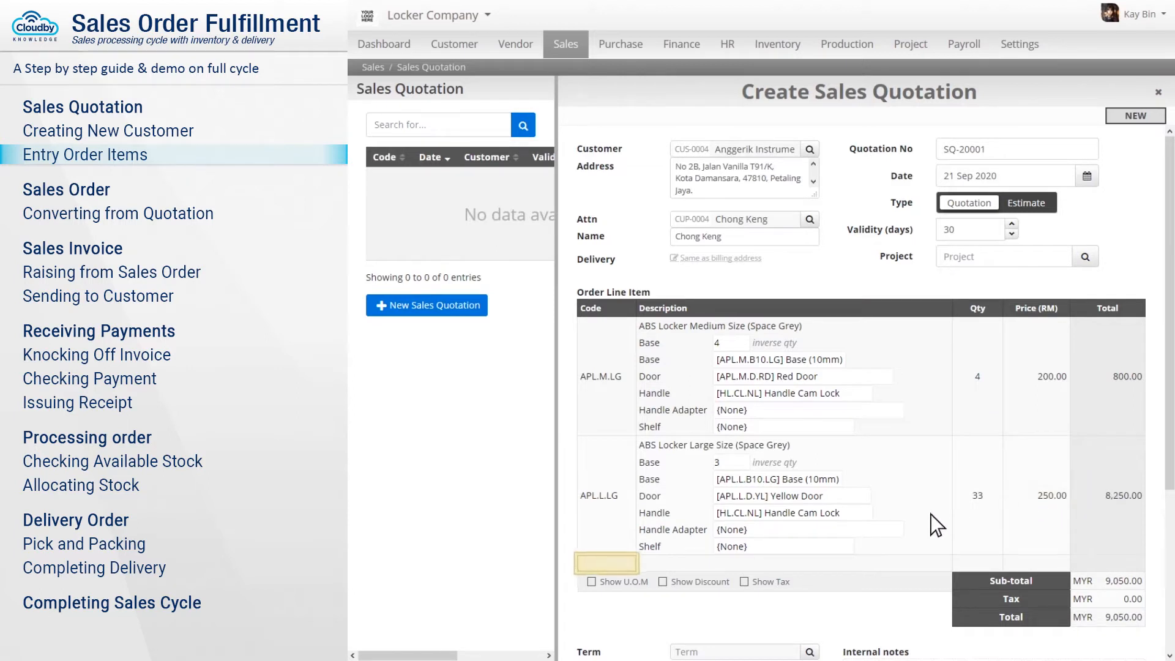
{"action": "type", "text": "transport"}
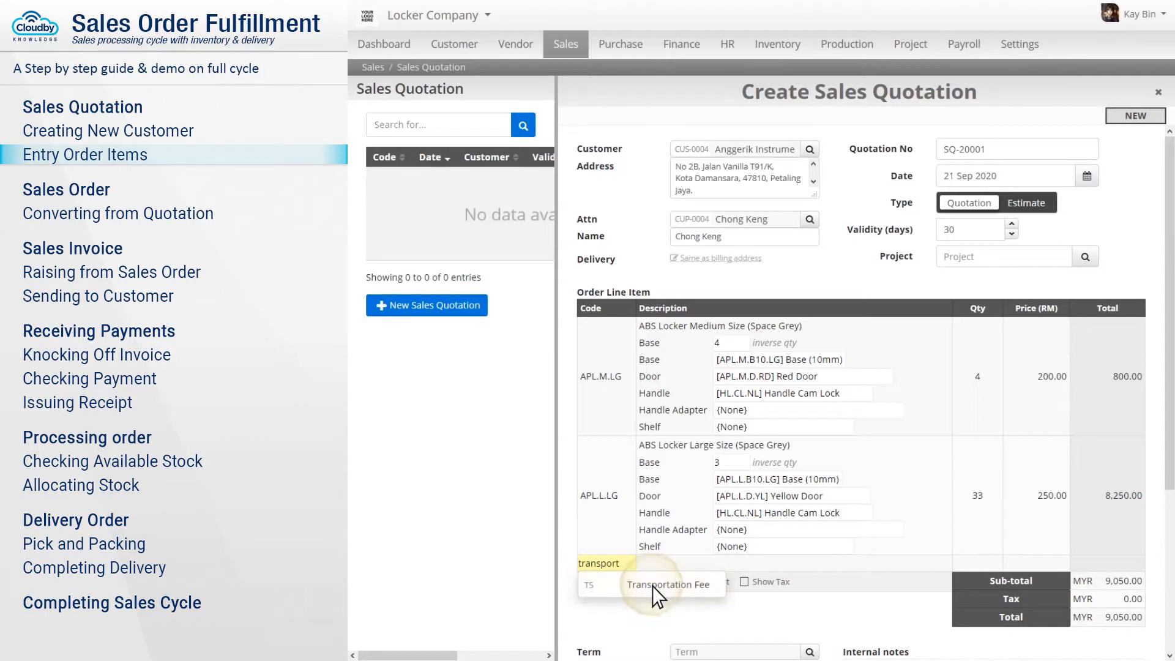
{"action": "left_click", "coordinate": [653, 587]}
{"action": "left_click", "coordinate": [785, 569]}
{"action": "type", "text": "Transportation To Banting Area"}
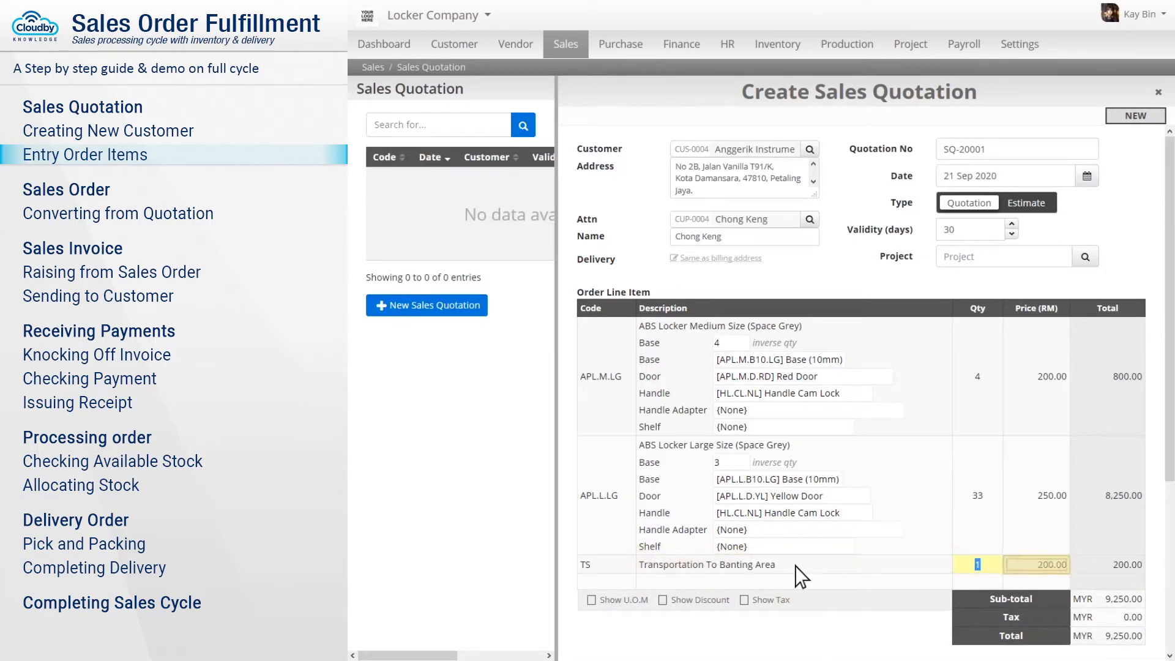
{"action": "left_click", "coordinate": [1037, 566]}
{"action": "type", "text": "150"}
{"action": "key", "text": "Return"}
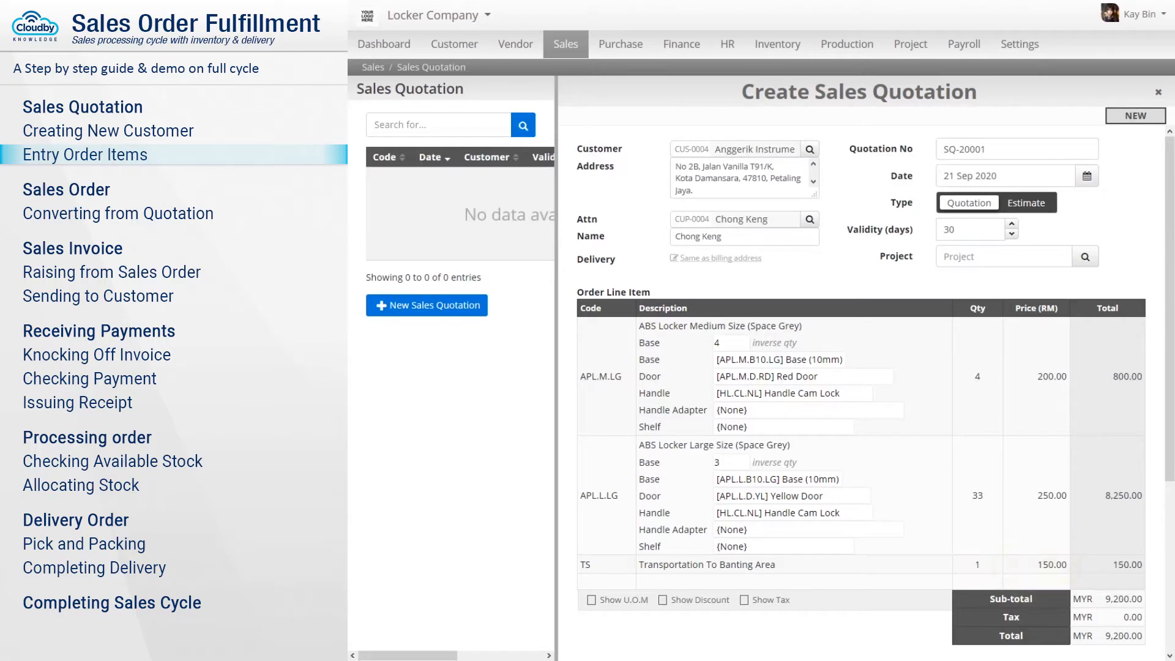
{"action": "scroll", "coordinate": [857, 392], "scroll_direction": "down", "scroll_amount": 4}
{"action": "left_click", "coordinate": [734, 426]}
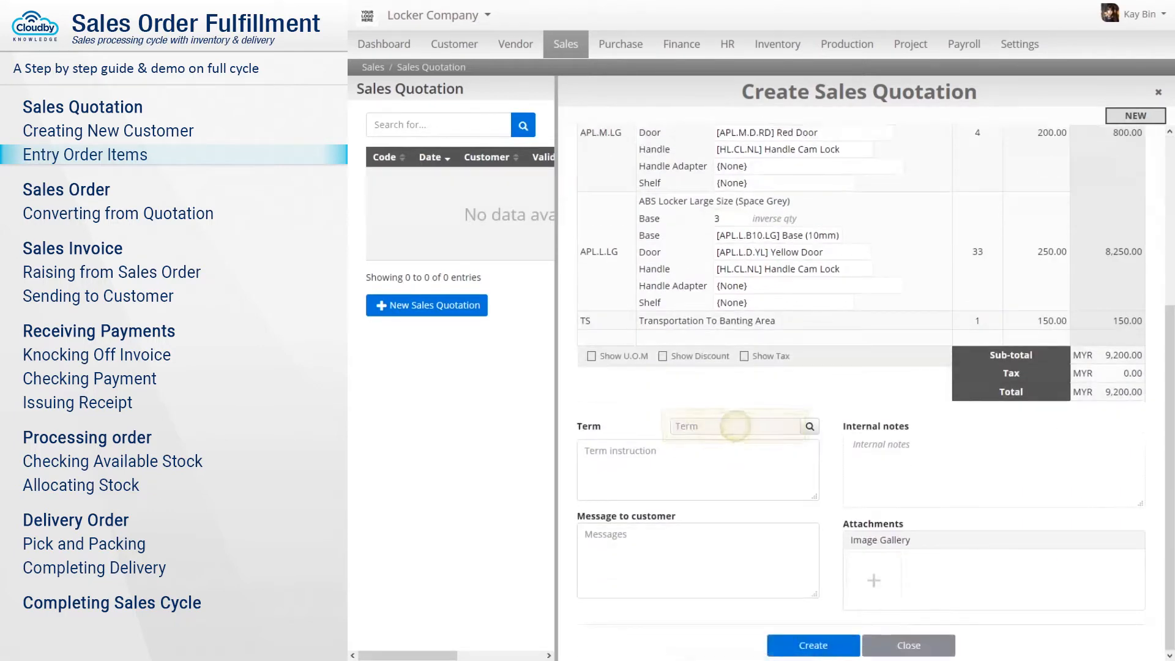
{"action": "type", "text": "Immed"}
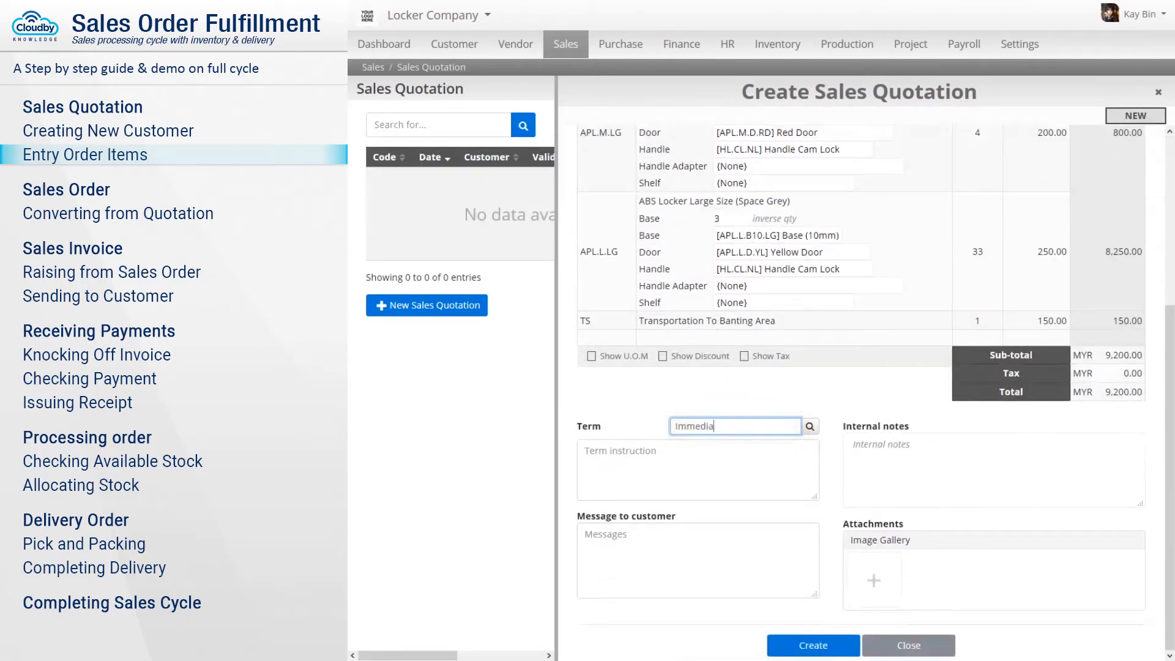
{"action": "type", "text": "ia"}
Set the Immediate payment term, create and confirm quotation SQ-20001, then generate its PDF.
{"action": "left_click", "coordinate": [738, 454]}
{"action": "left_click", "coordinate": [811, 643]}
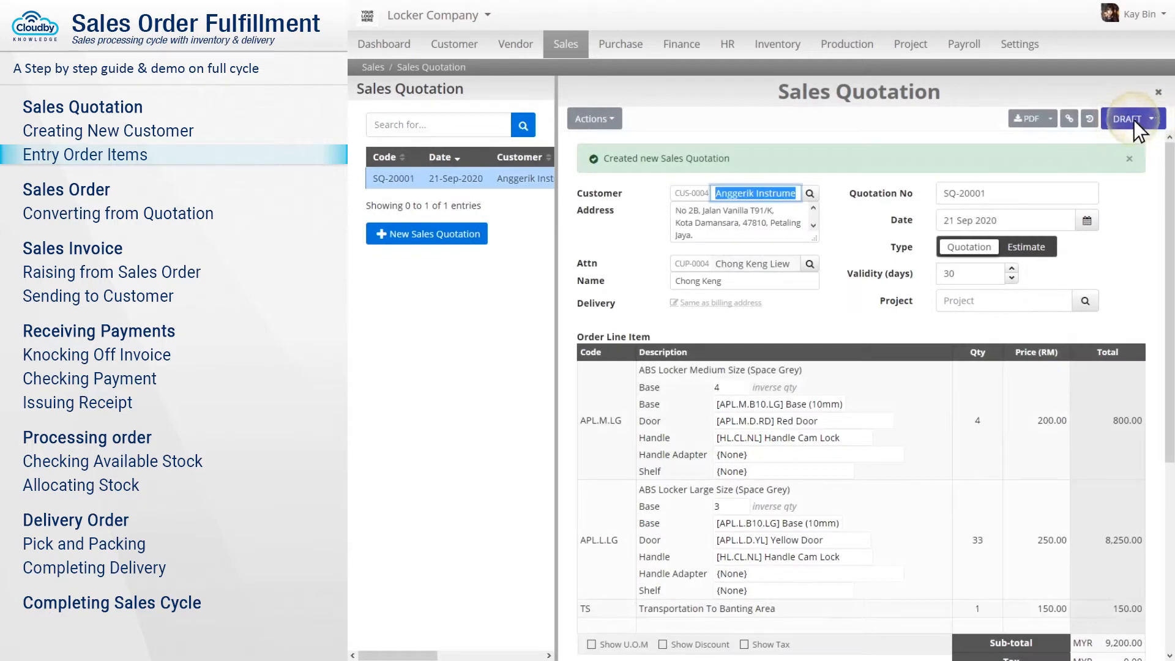
{"action": "left_click", "coordinate": [1134, 120]}
{"action": "left_click", "coordinate": [1109, 146]}
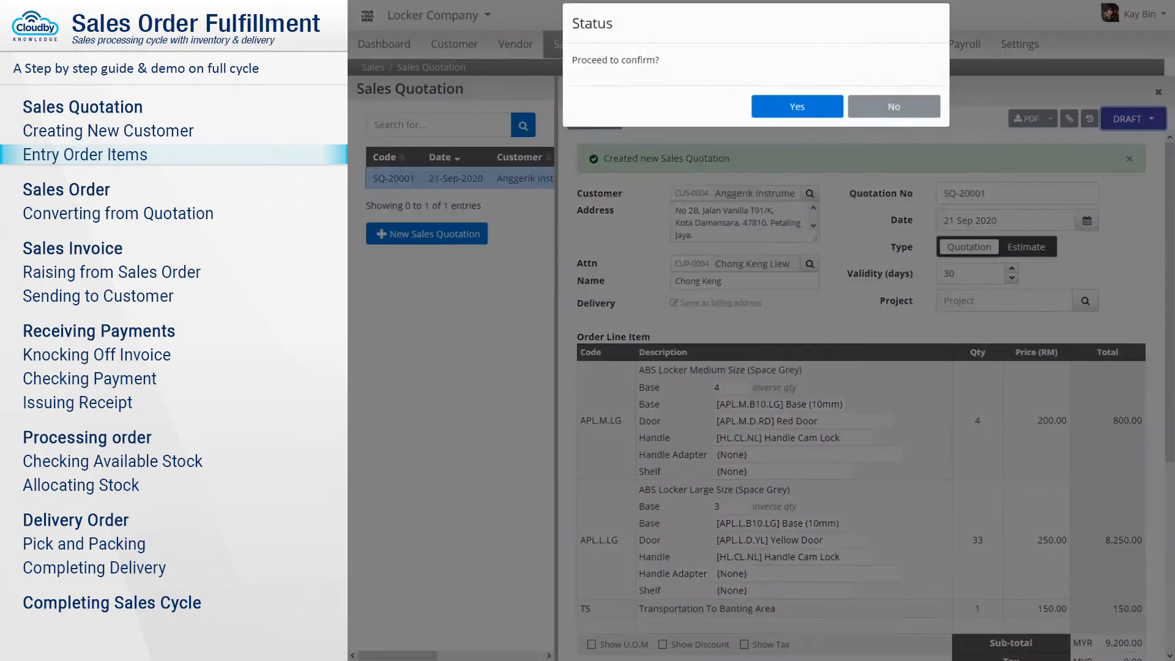
{"action": "left_click", "coordinate": [799, 121]}
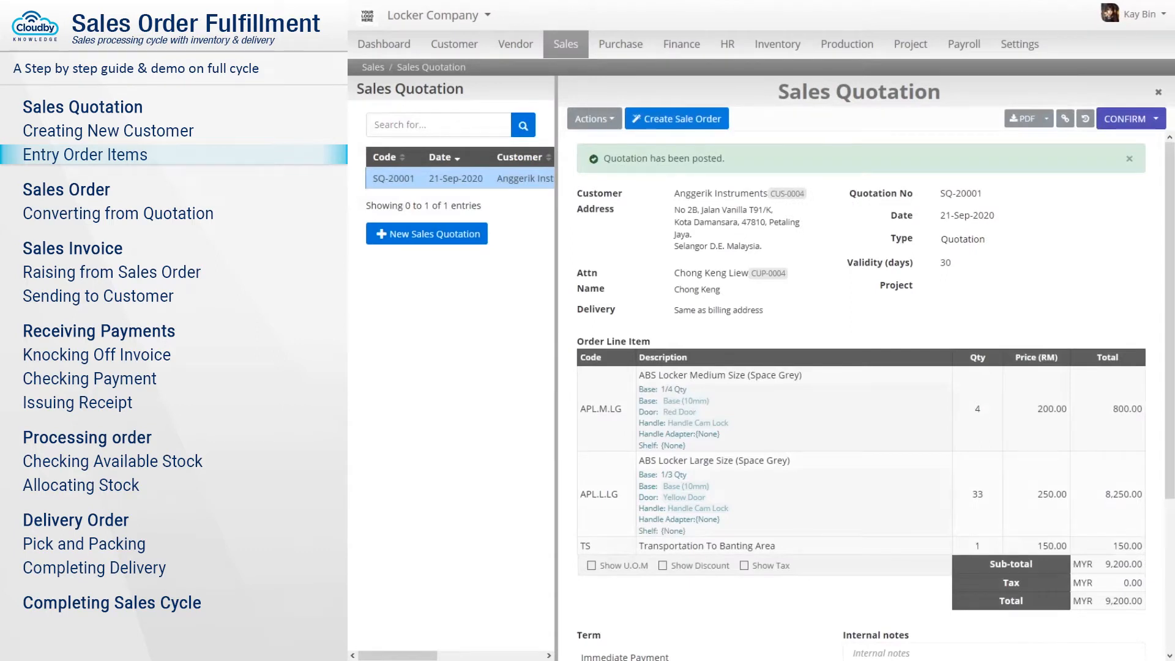
{"action": "left_click", "coordinate": [1023, 119]}
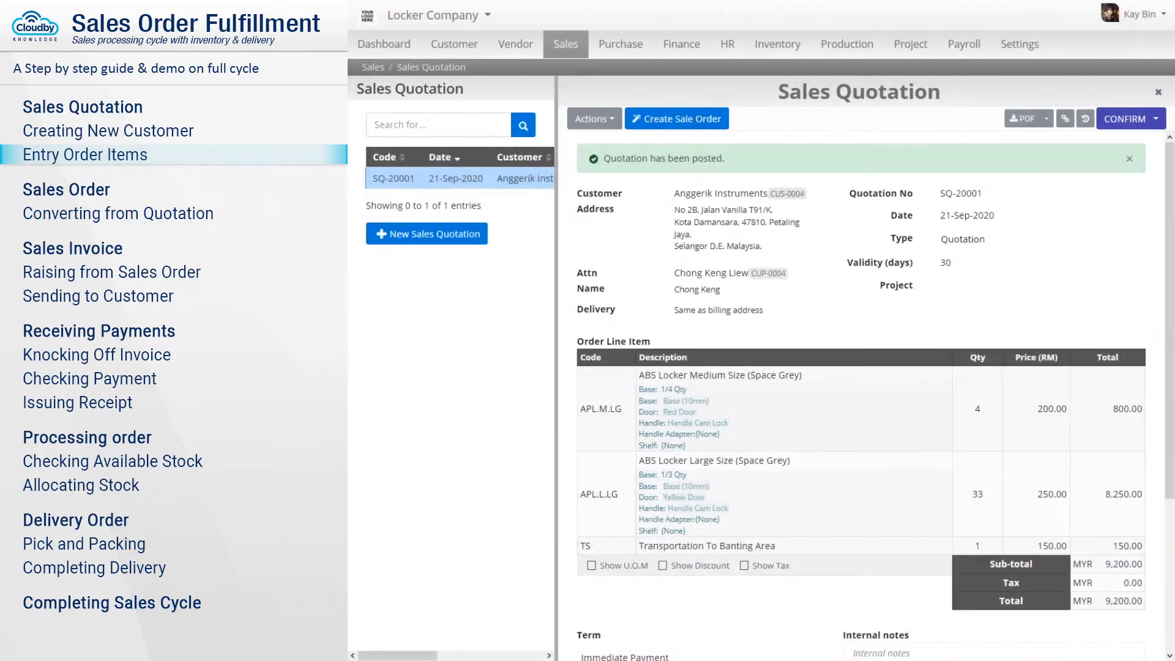
{"action": "left_click", "coordinate": [1158, 92]}
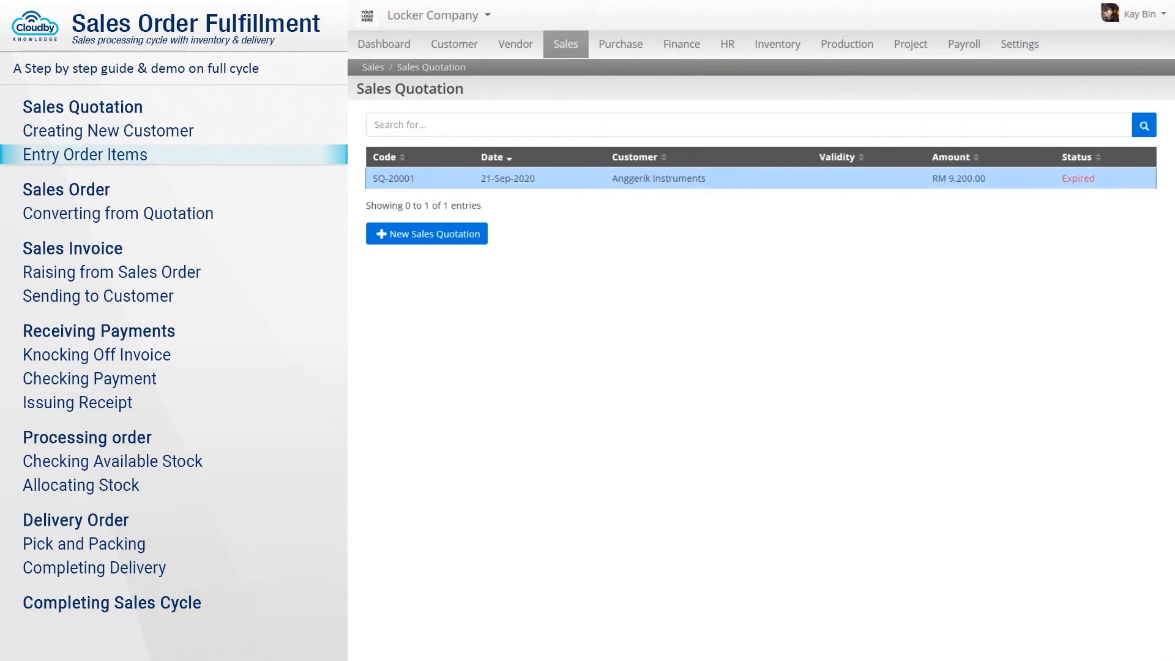
Convert quotation SQ-20001 into a sales order numbered SOD-0001.
{"action": "type", "text": "SQ-20001"}
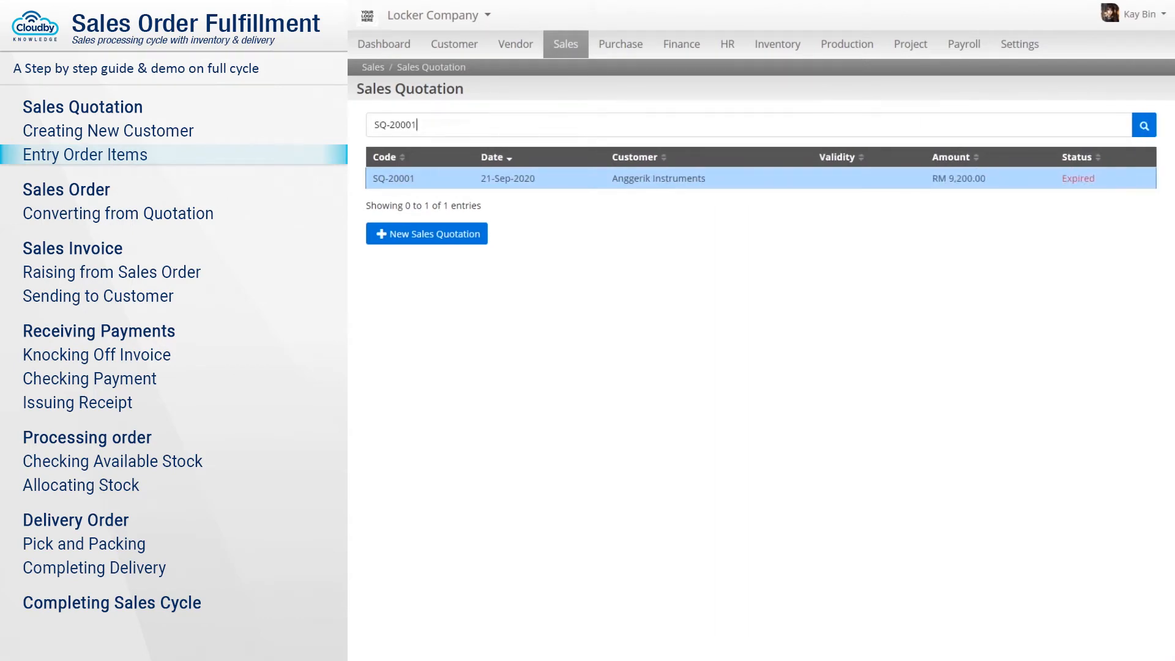
{"action": "left_click", "coordinate": [420, 179]}
{"action": "left_click", "coordinate": [677, 118]}
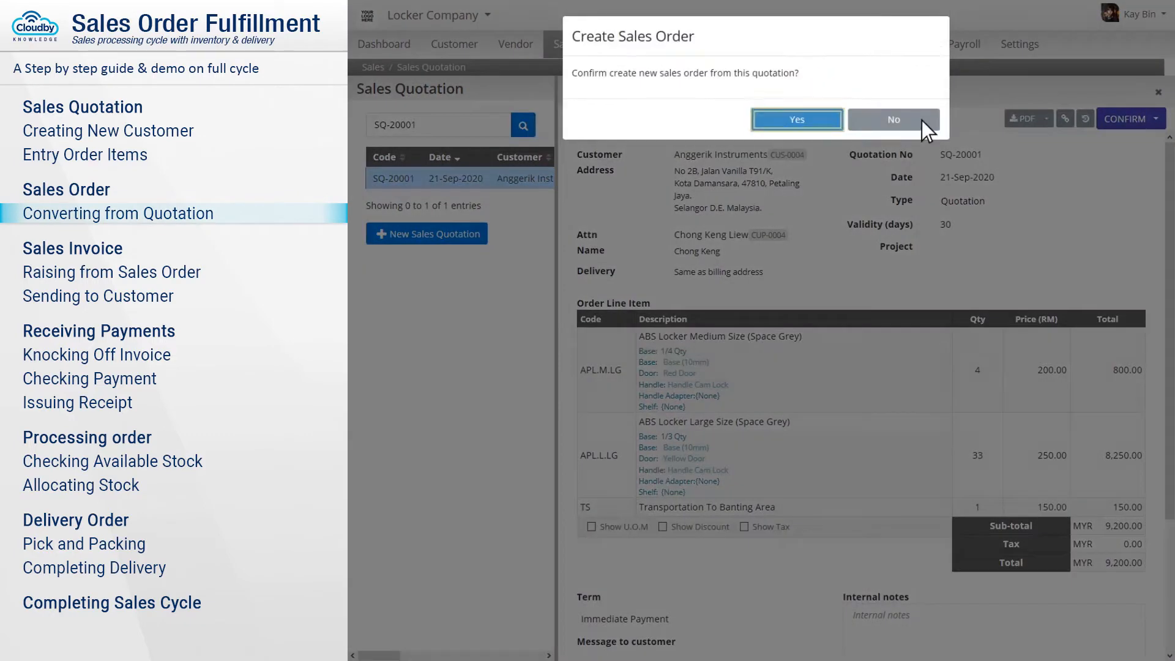
{"action": "left_click", "coordinate": [799, 123]}
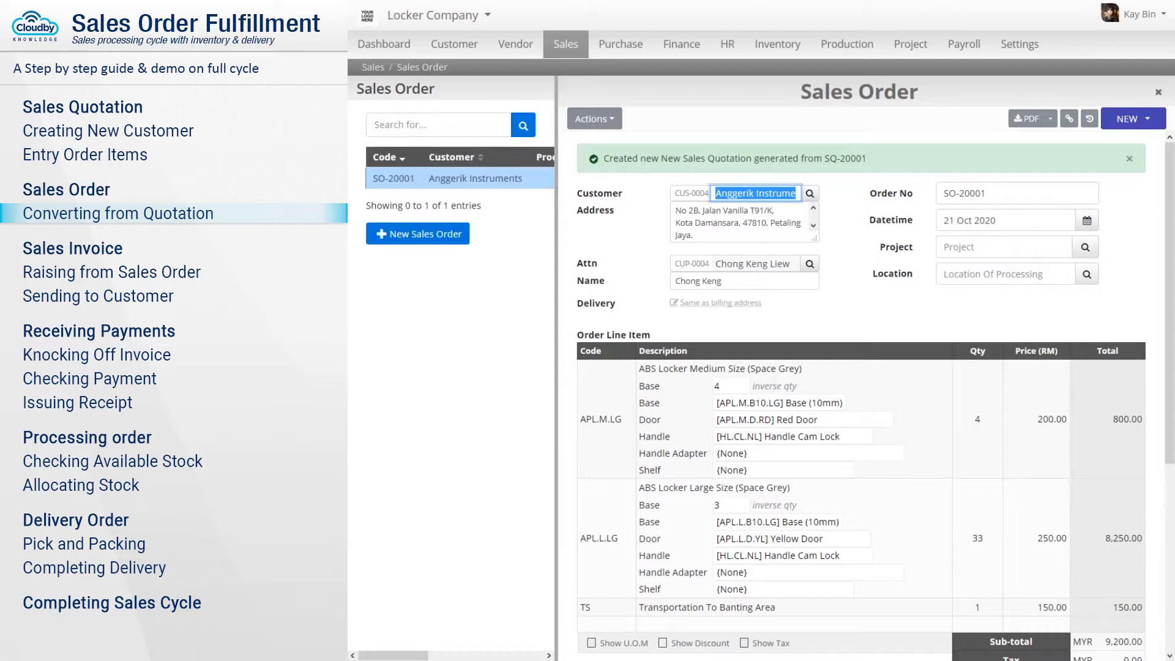
{"action": "key", "text": "Tab"}
{"action": "type", "text": "SOD-0001"}
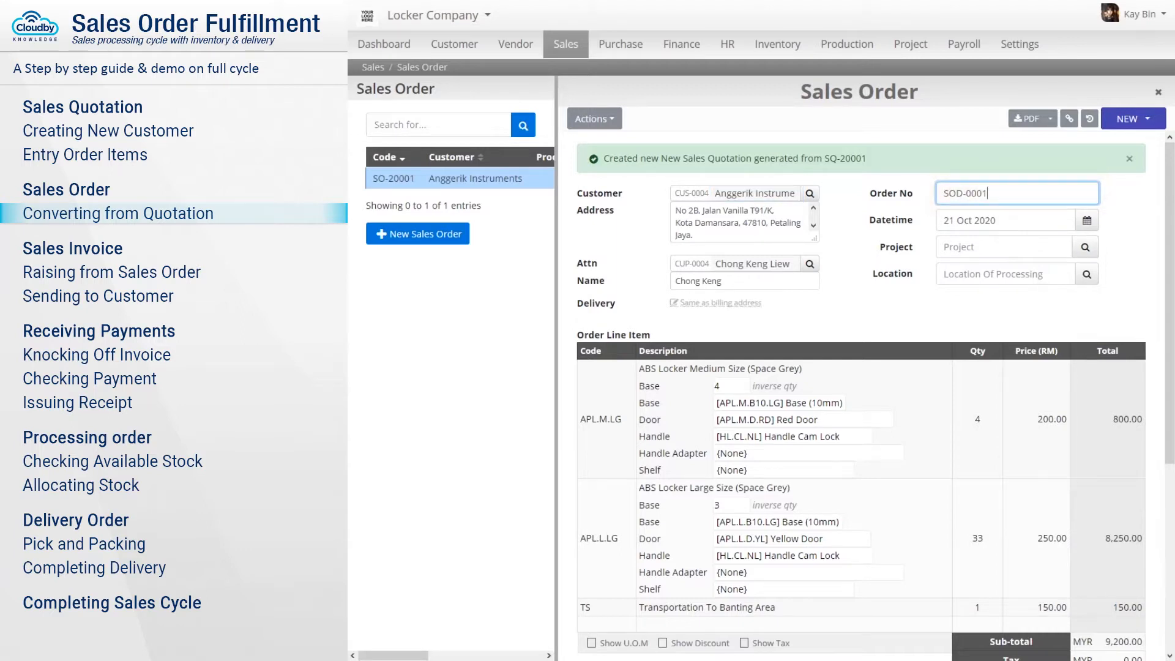
Enter the separate delivery address, set location Office HQ (OF001) and save the order.
{"action": "left_click", "coordinate": [721, 303]}
{"action": "key", "text": "Return"}
{"action": "key", "text": "Return"}
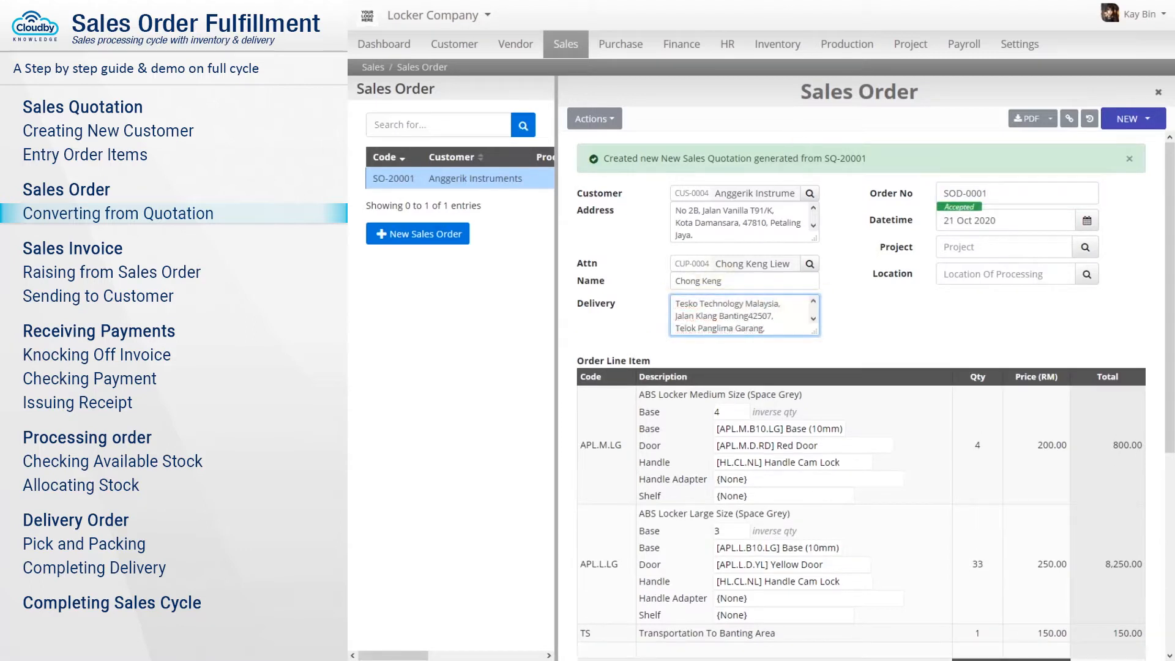
{"action": "left_click", "coordinate": [1005, 274]}
{"action": "type", "text": "OF0"}
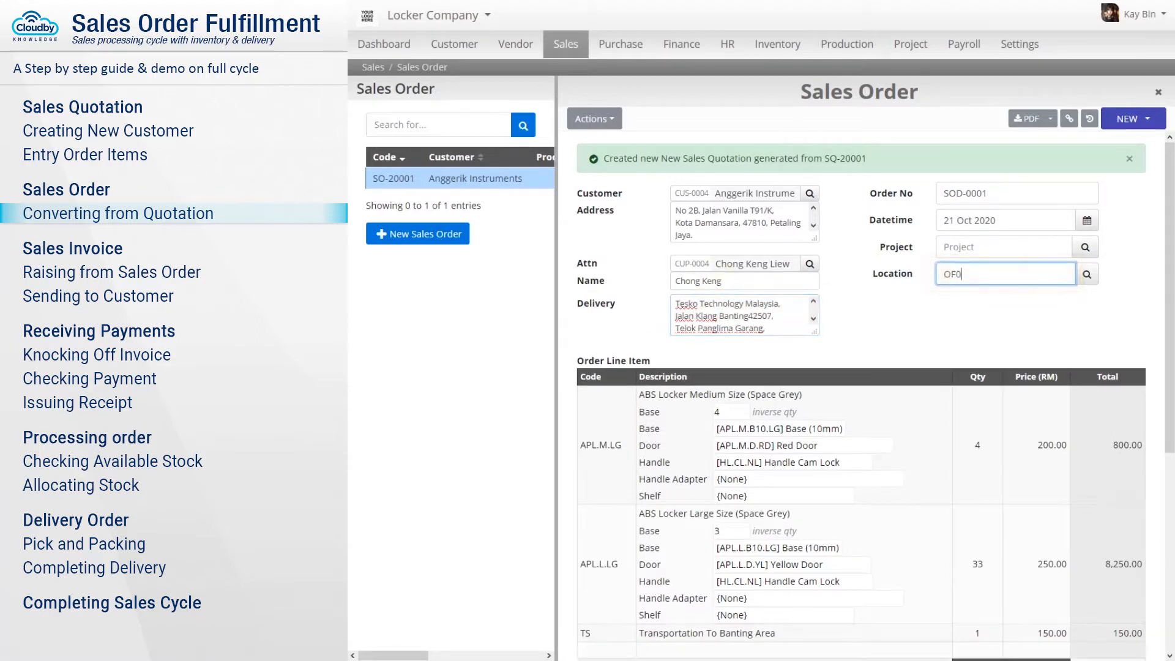
{"action": "type", "text": "01"}
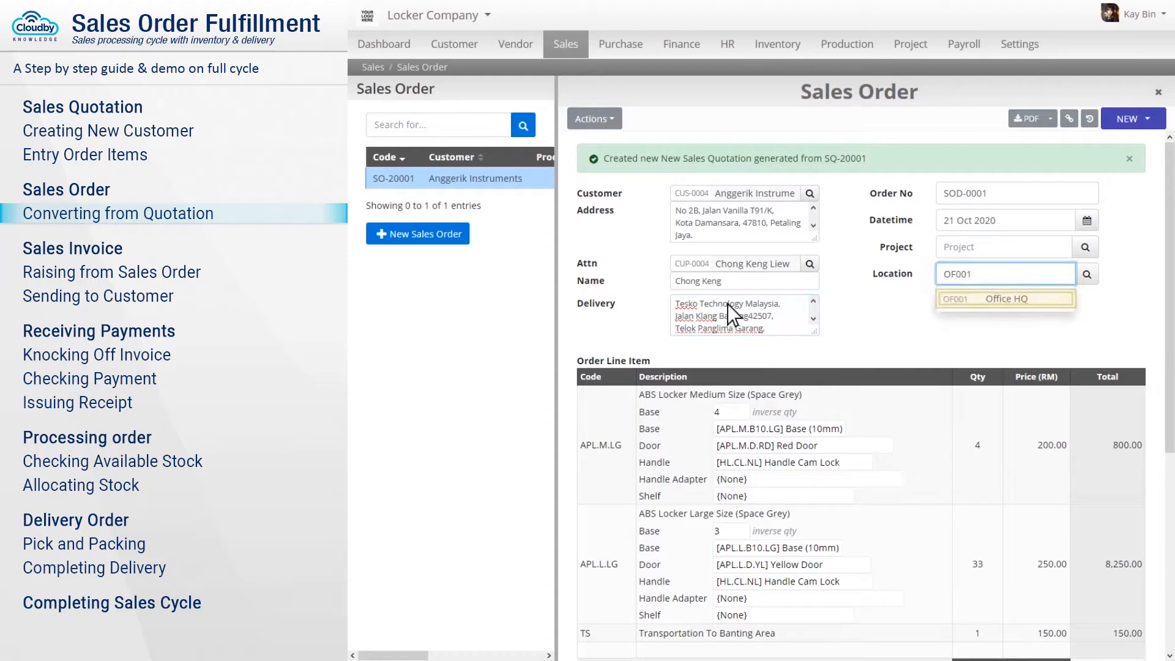
{"action": "left_click", "coordinate": [1006, 300]}
{"action": "scroll", "coordinate": [857, 392], "scroll_direction": "down", "scroll_amount": 5}
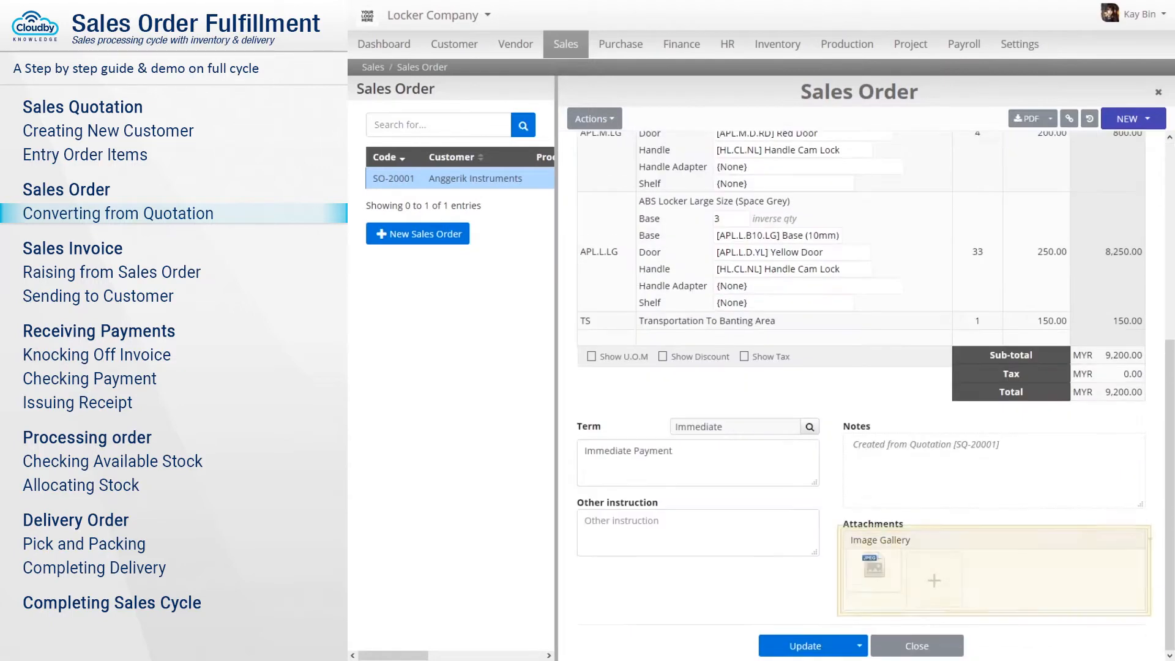
{"action": "left_click", "coordinate": [806, 646]}
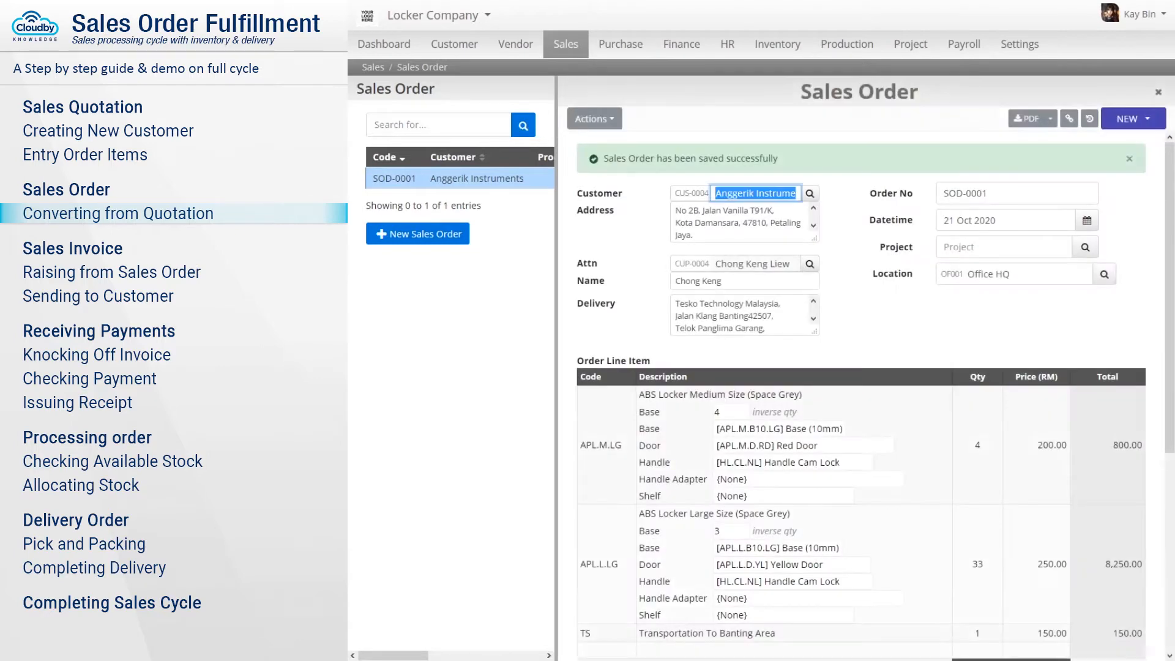
Confirm sales order SOD-0001 and bring up its billing view.
{"action": "left_click", "coordinate": [1134, 120]}
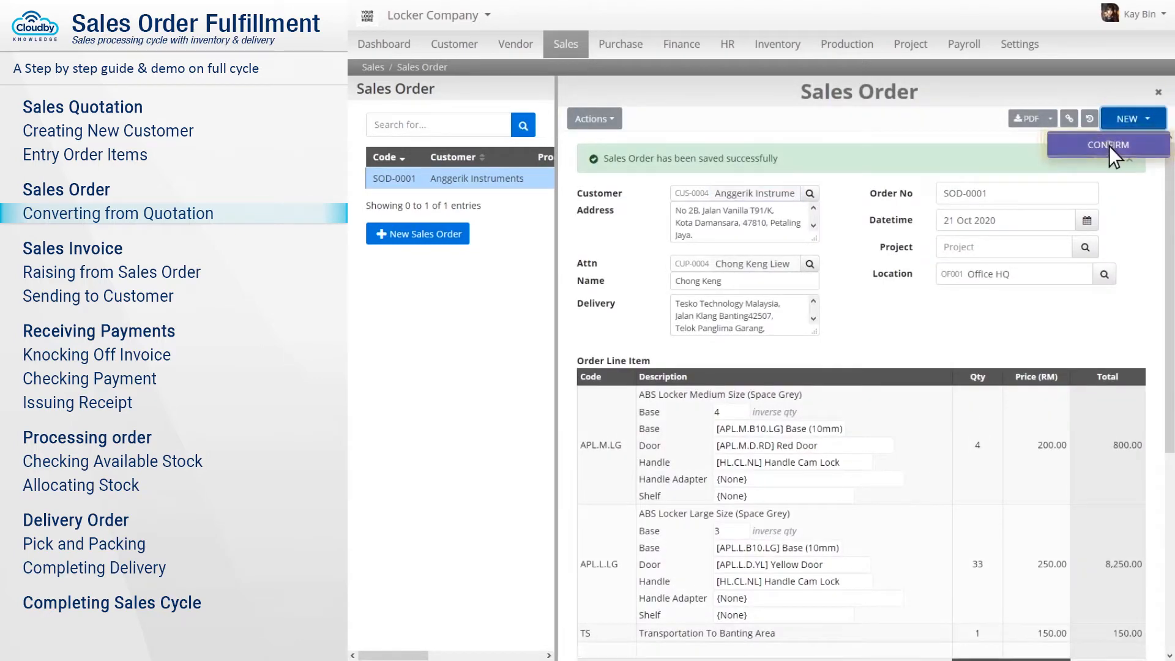
{"action": "left_click", "coordinate": [1110, 146]}
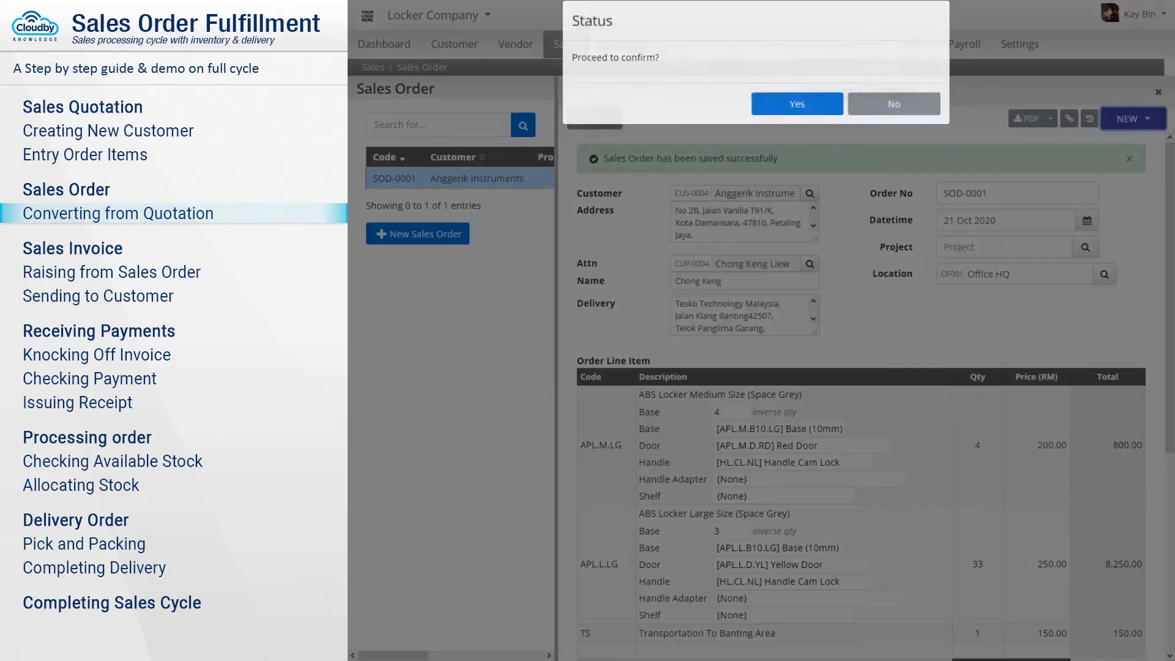
{"action": "left_click", "coordinate": [797, 105]}
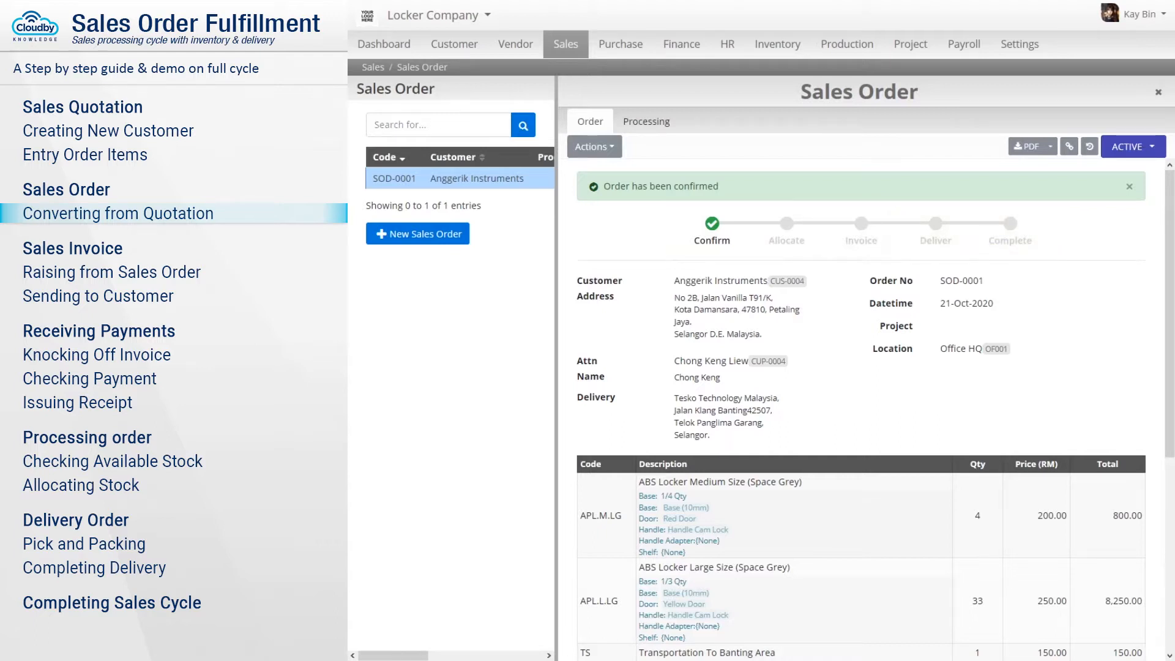
{"action": "left_click", "coordinate": [647, 123]}
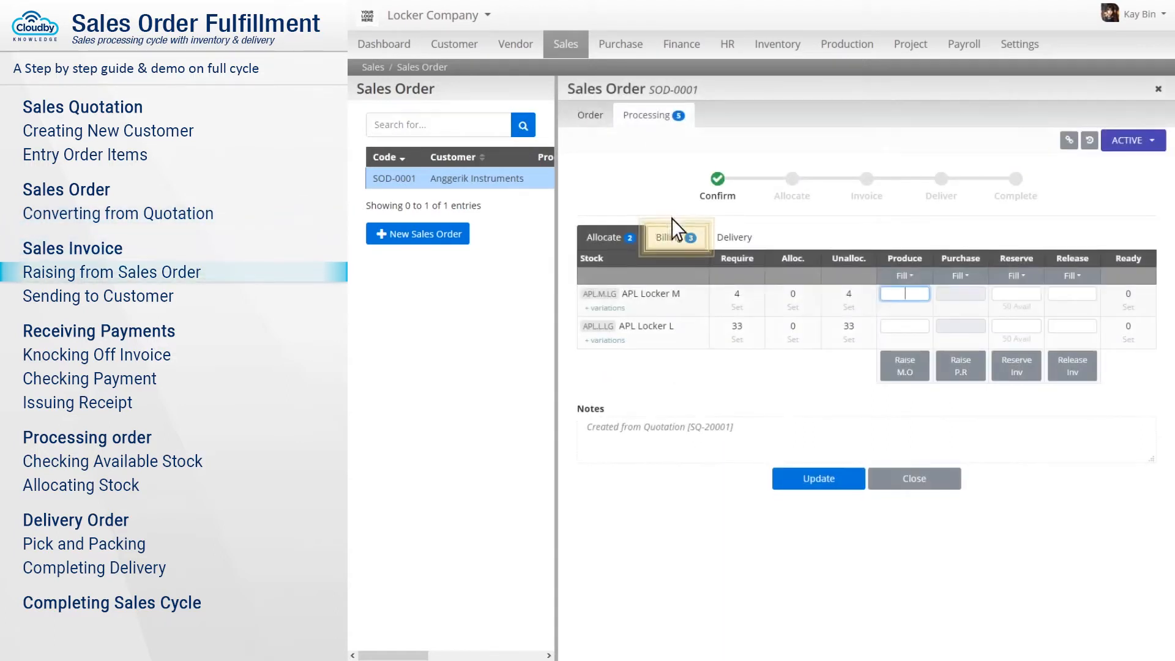
{"action": "left_click", "coordinate": [677, 240]}
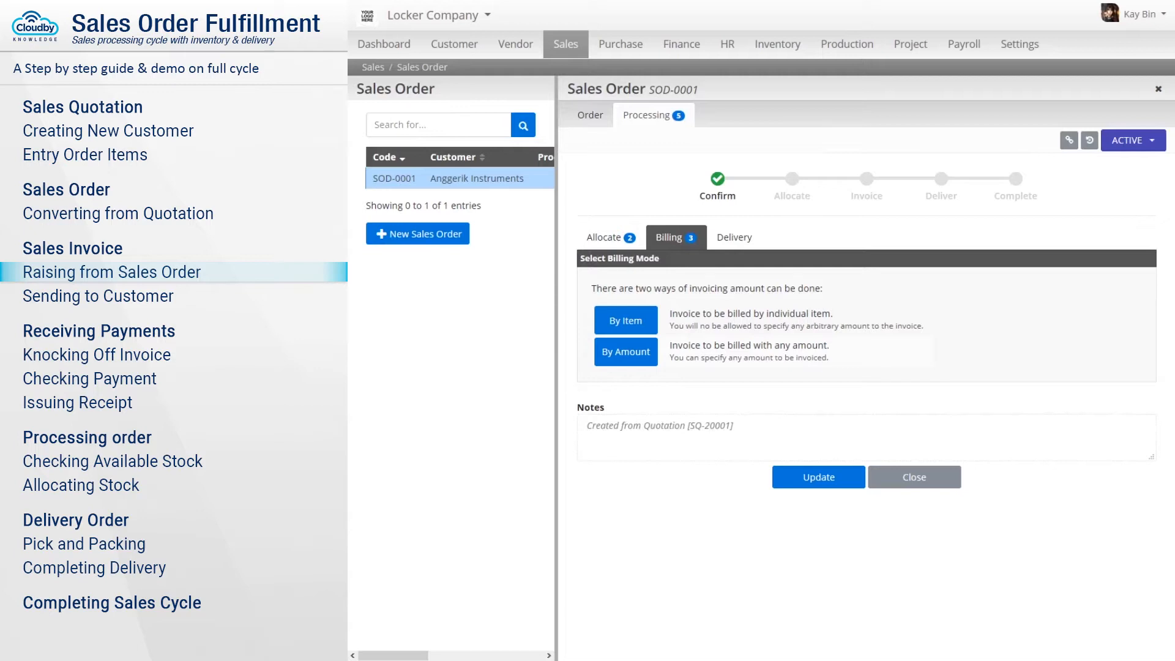
Raise a 9,200.00 invoice by amount and go to the new invoice.
{"action": "left_click", "coordinate": [626, 353]}
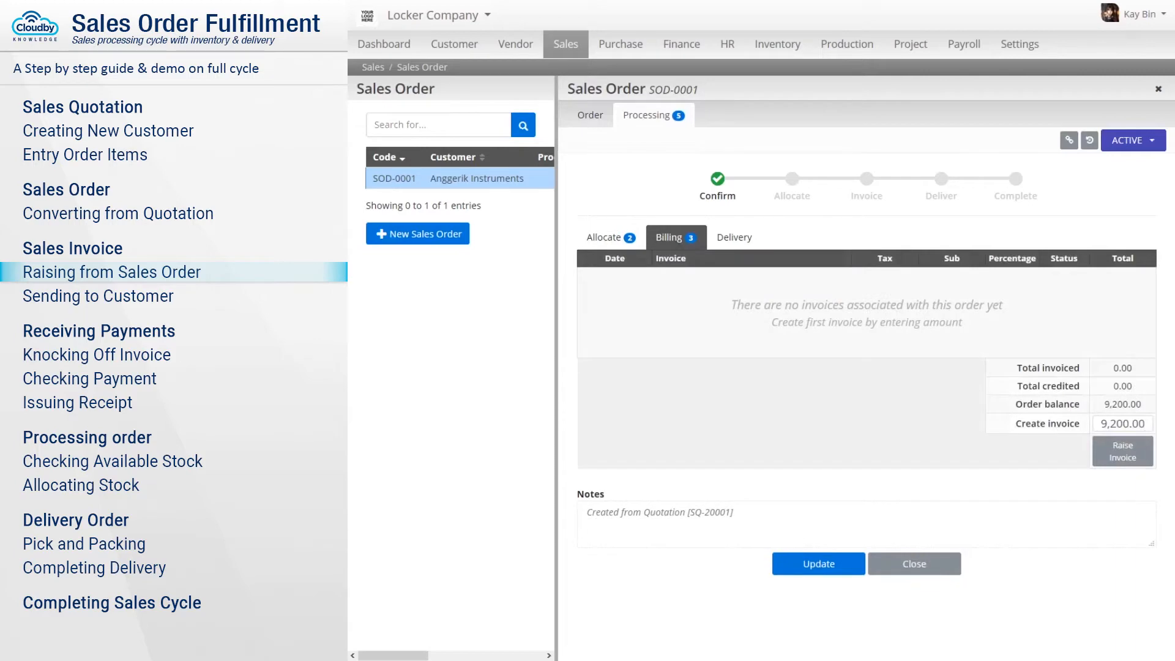
{"action": "left_click", "coordinate": [1123, 424]}
{"action": "type", "text": "9200"}
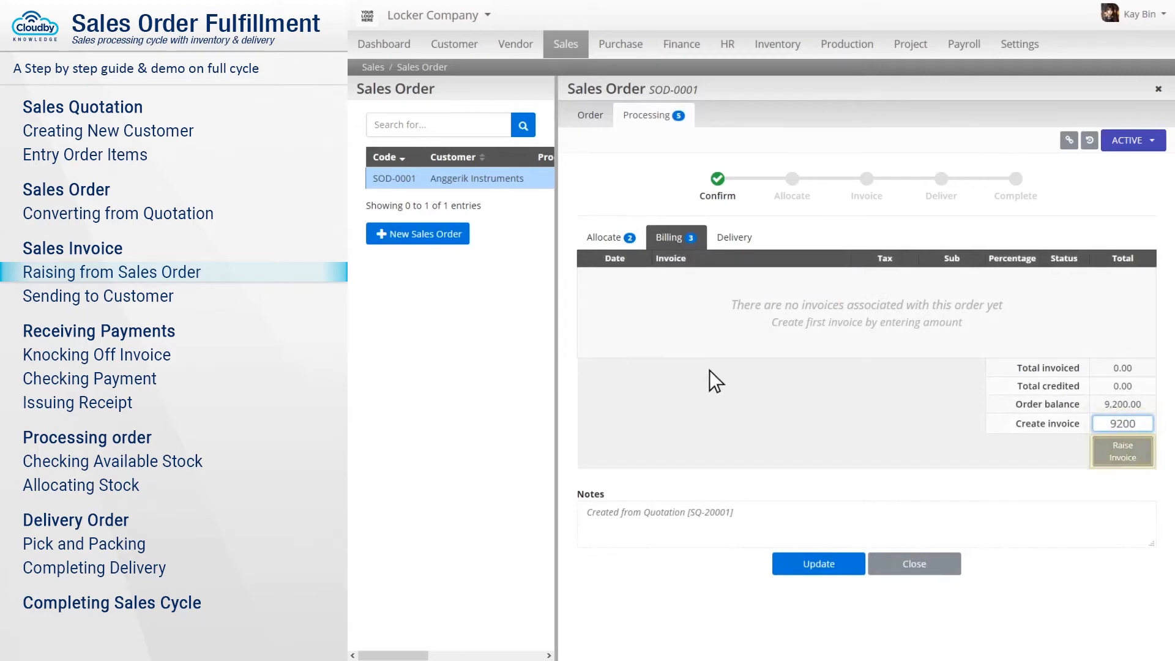
{"action": "left_click", "coordinate": [1124, 453]}
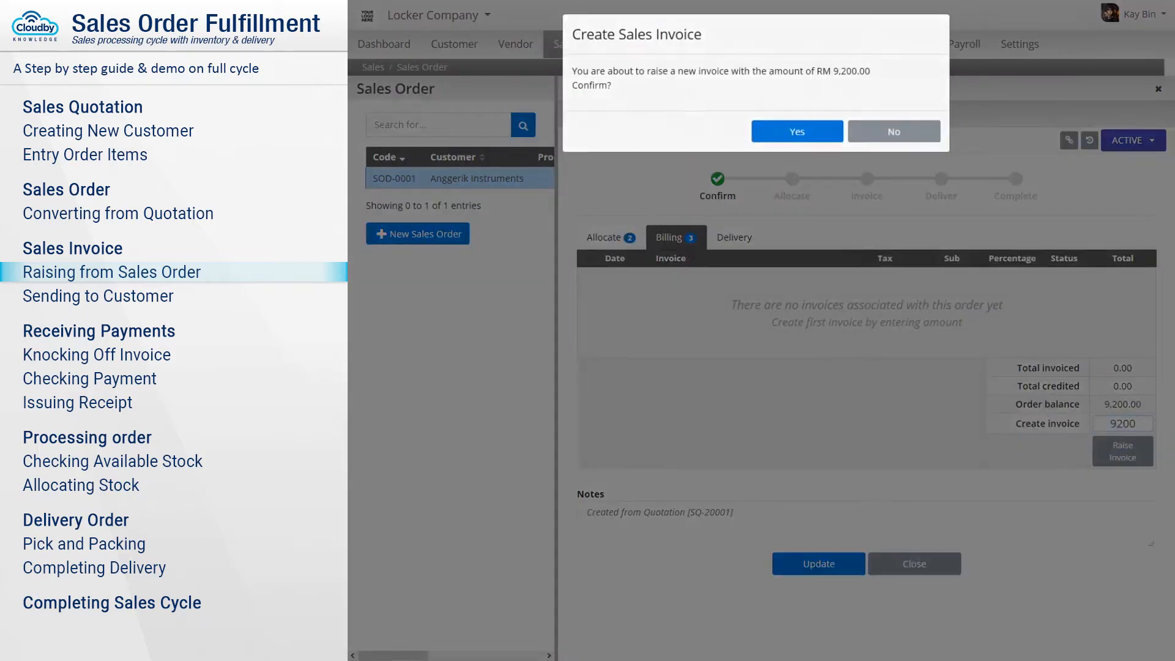
{"action": "left_click", "coordinate": [797, 131]}
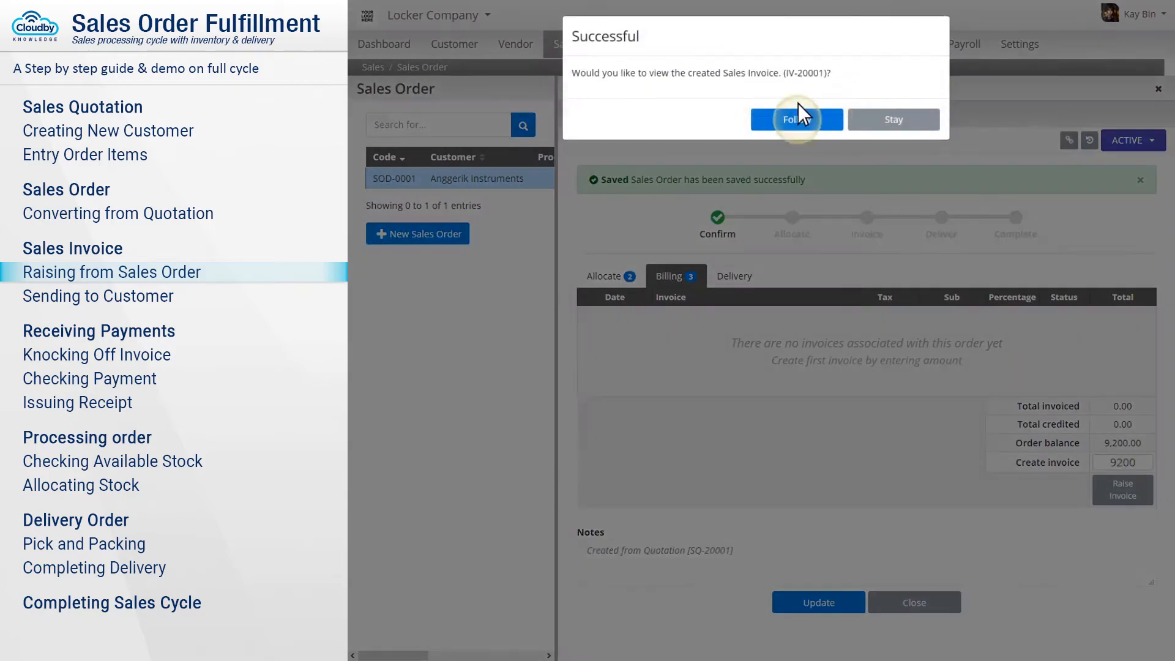
{"action": "left_click", "coordinate": [798, 110]}
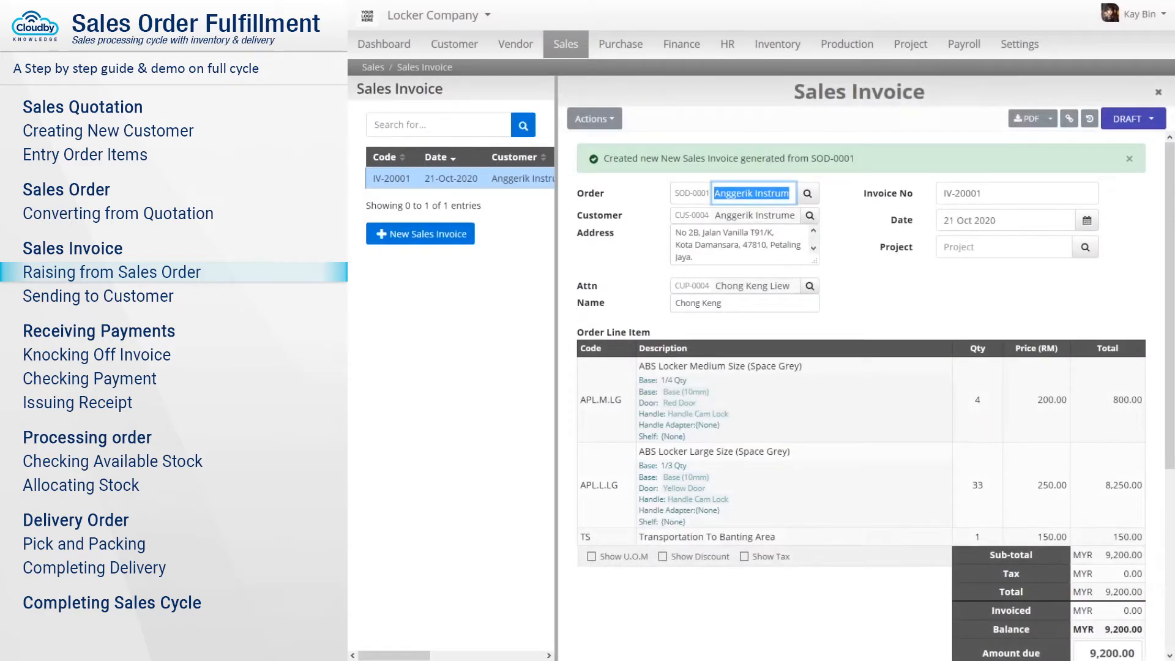
Set the invoice's receiving account to Maybank and save it.
{"action": "scroll", "coordinate": [861, 396], "scroll_direction": "down", "scroll_amount": 2}
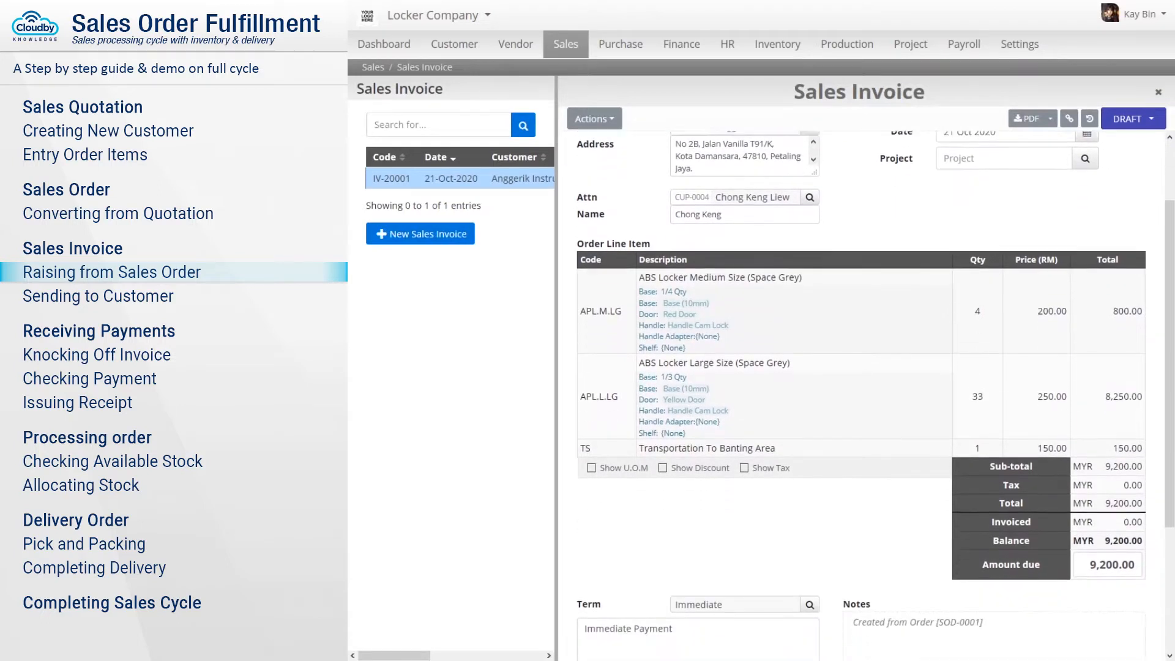
{"action": "scroll", "coordinate": [861, 396], "scroll_direction": "down", "scroll_amount": 3}
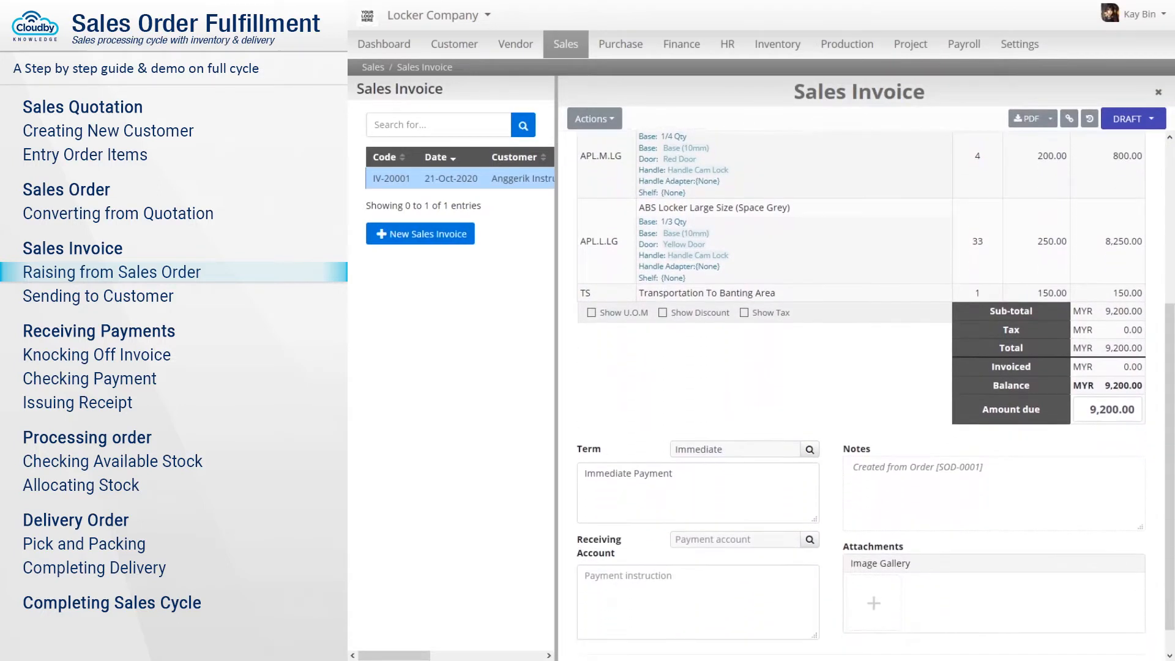
{"action": "scroll", "coordinate": [862, 395], "scroll_direction": "down", "scroll_amount": 1}
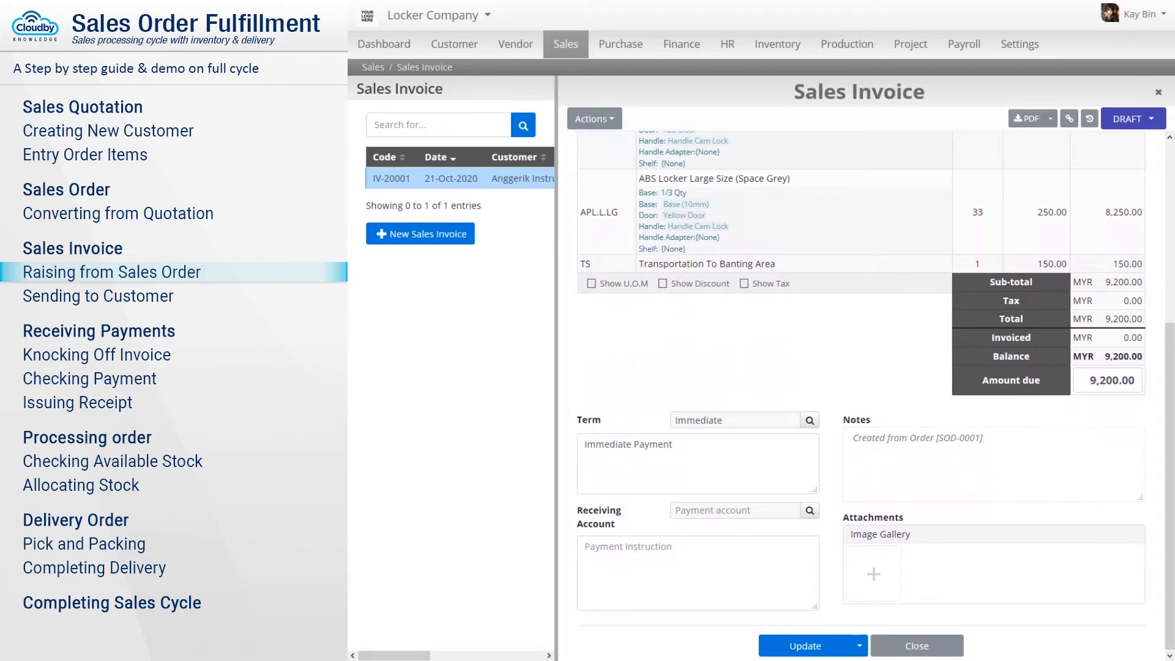
{"action": "left_click", "coordinate": [735, 511]}
{"action": "type", "text": "Maybank"}
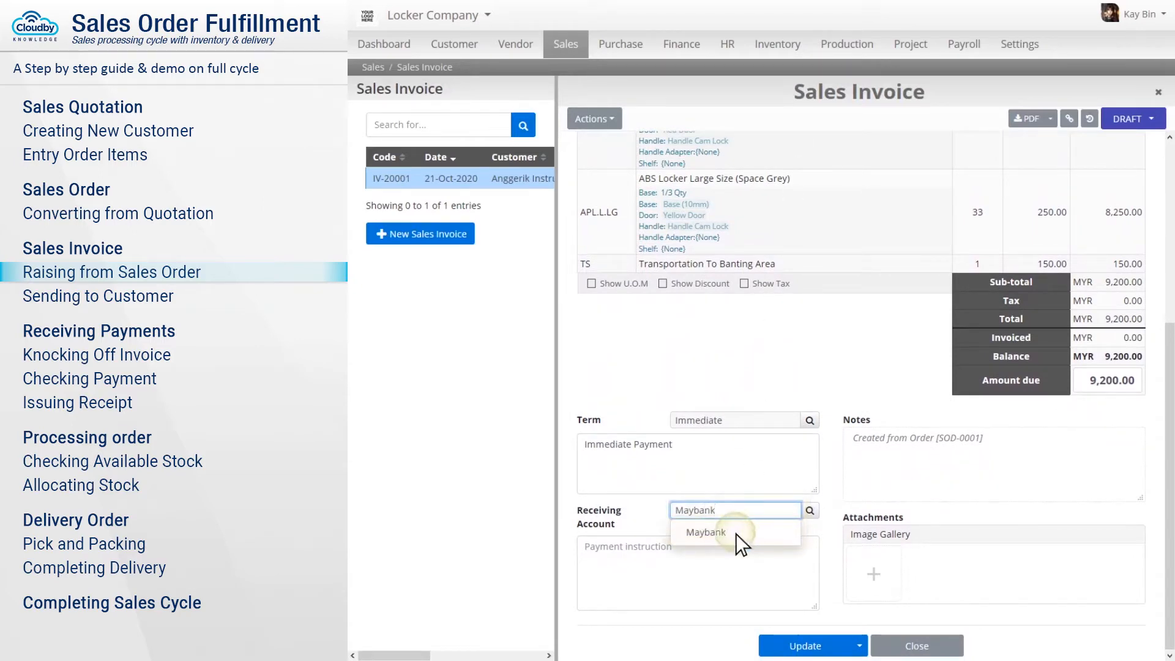
{"action": "left_click", "coordinate": [736, 534]}
{"action": "left_click", "coordinate": [802, 644]}
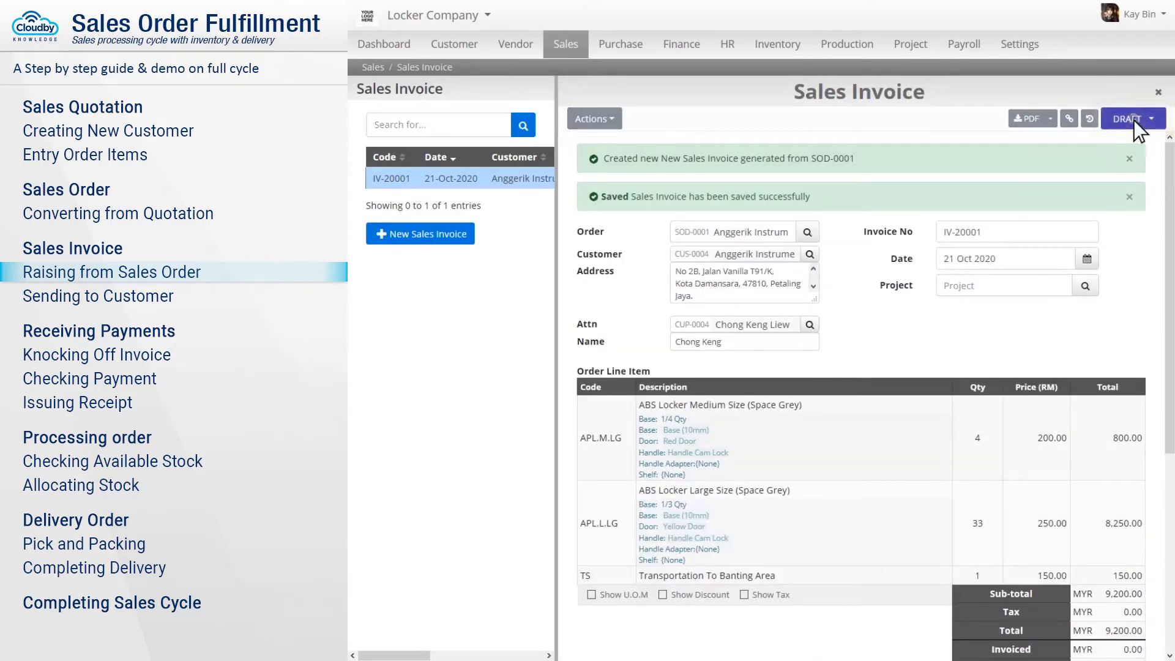
Confirm invoice IV-20001 so it is posted.
{"action": "left_click", "coordinate": [1134, 120]}
{"action": "left_click", "coordinate": [1109, 146]}
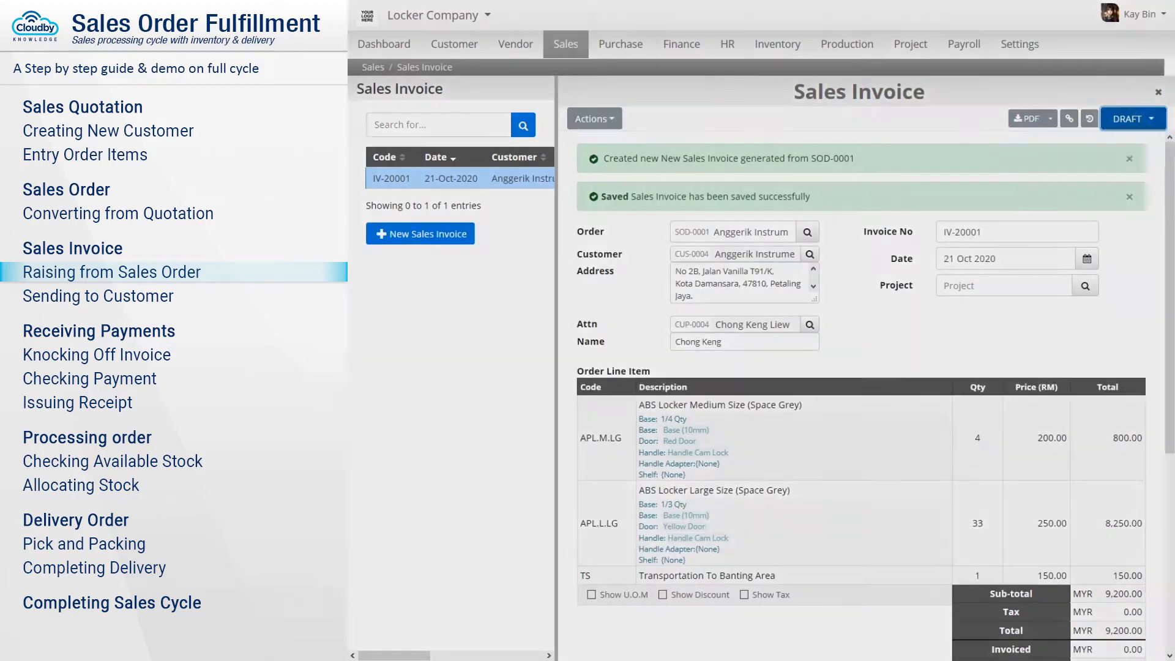
{"action": "left_click", "coordinate": [798, 121]}
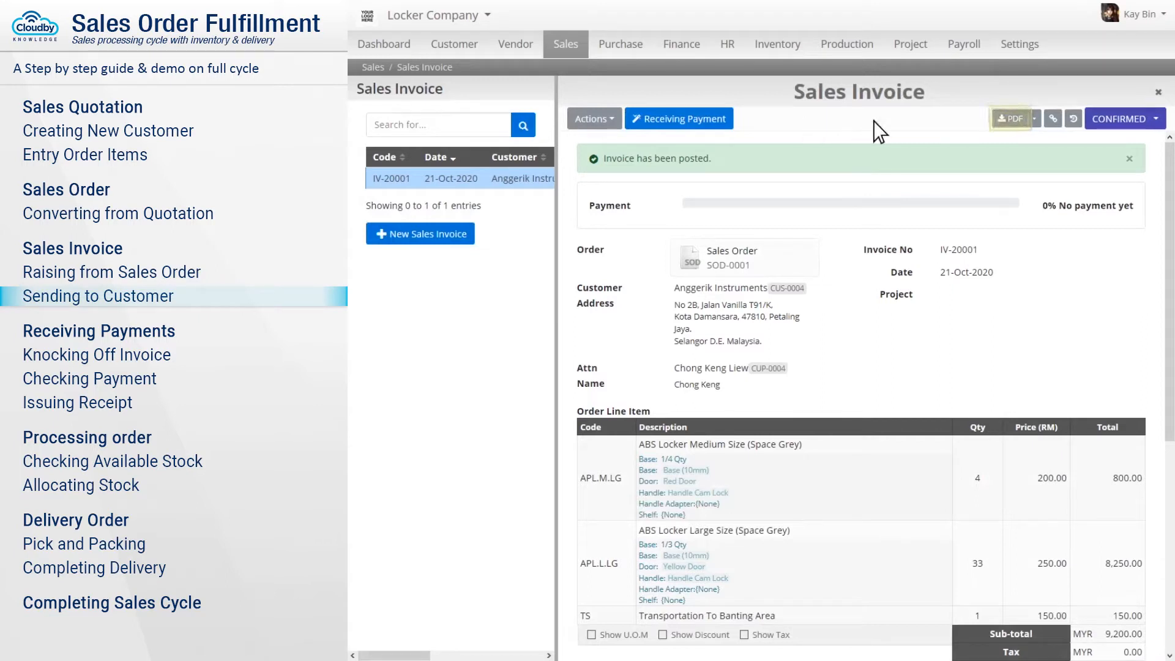
Create a receipt voucher for IV-20001's 9,200.00 payment, record the cheque number, and save it.
{"action": "left_click", "coordinate": [1011, 119]}
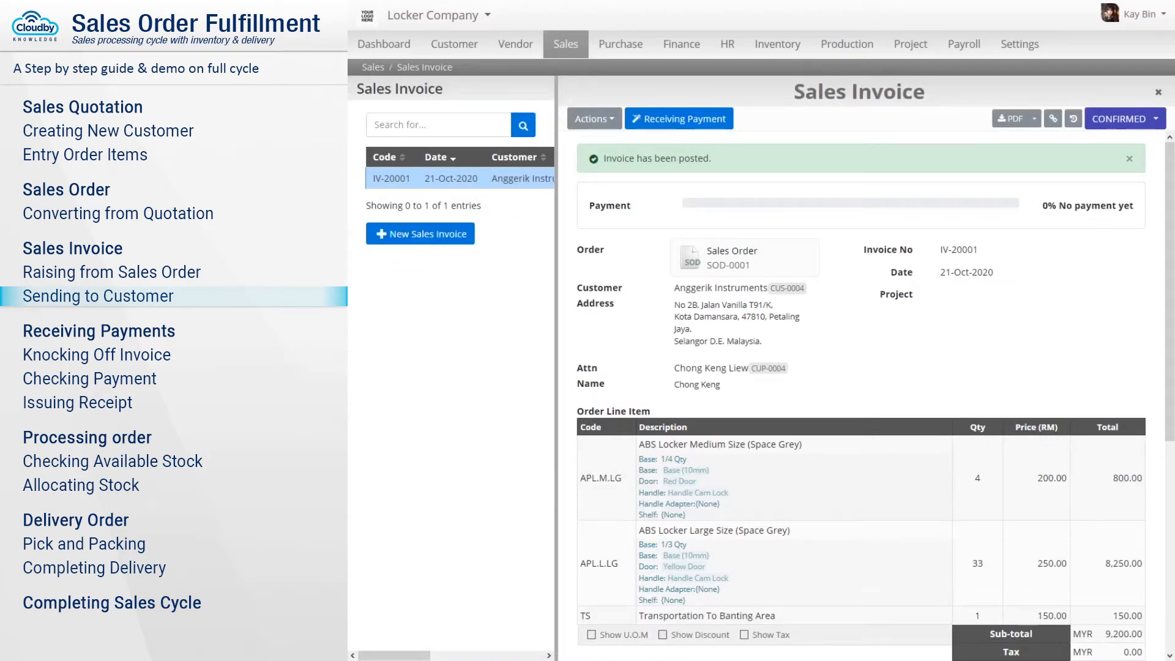
{"action": "left_click", "coordinate": [679, 119]}
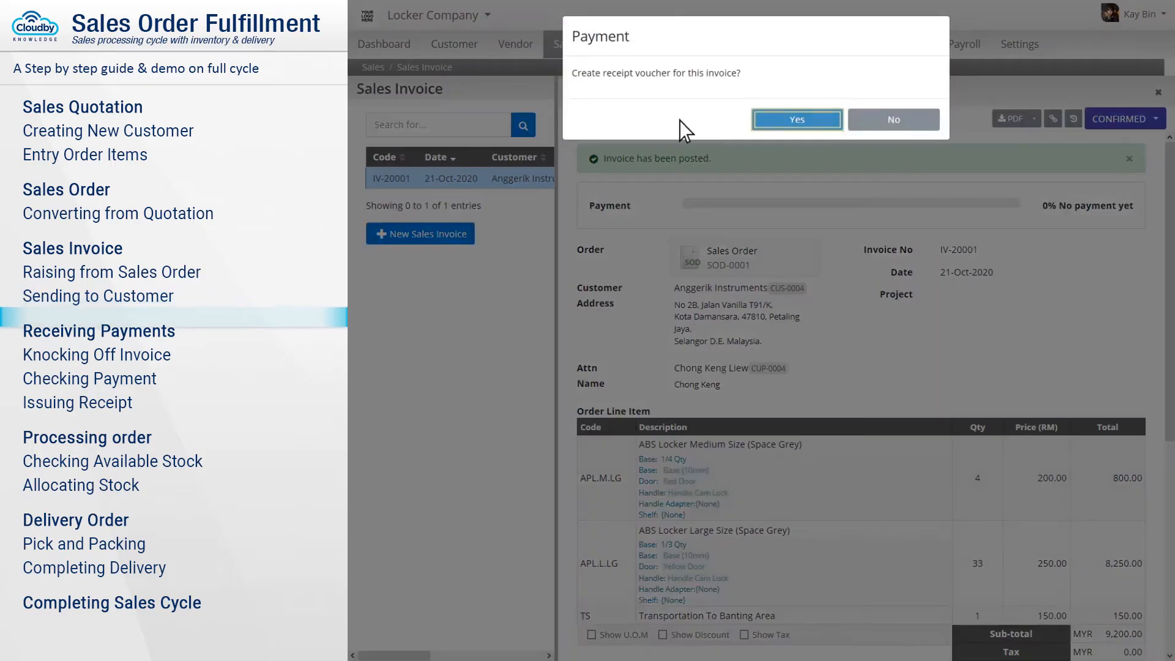
{"action": "left_click", "coordinate": [798, 121]}
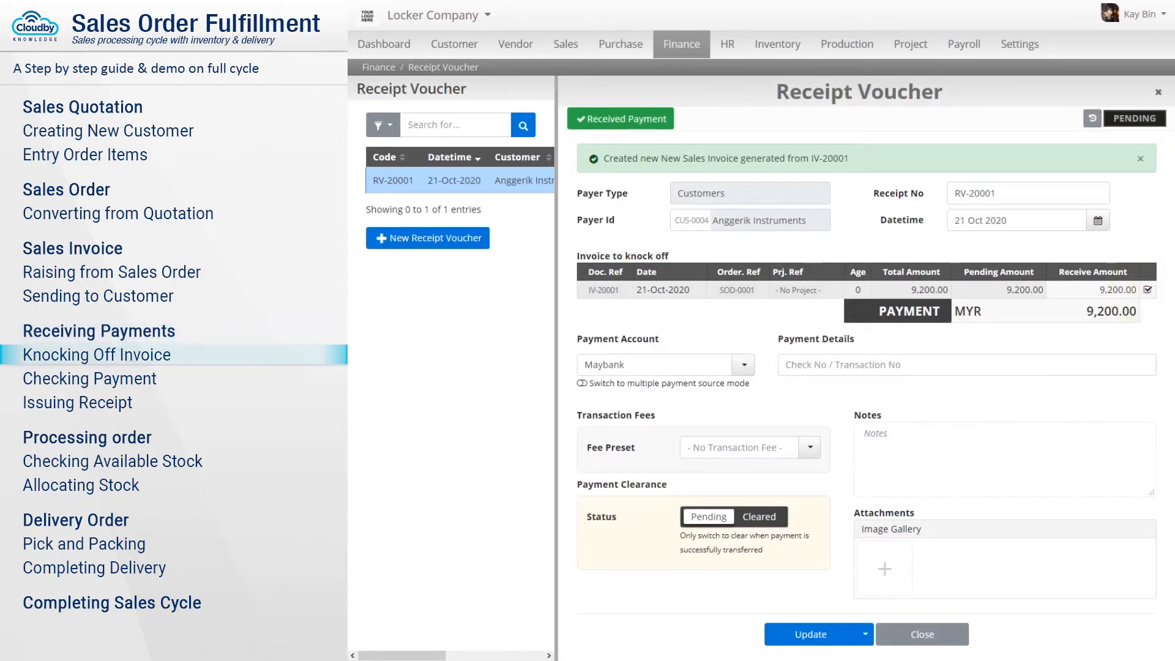
{"action": "left_click", "coordinate": [887, 365]}
{"action": "type", "text": "Check Number 182639"}
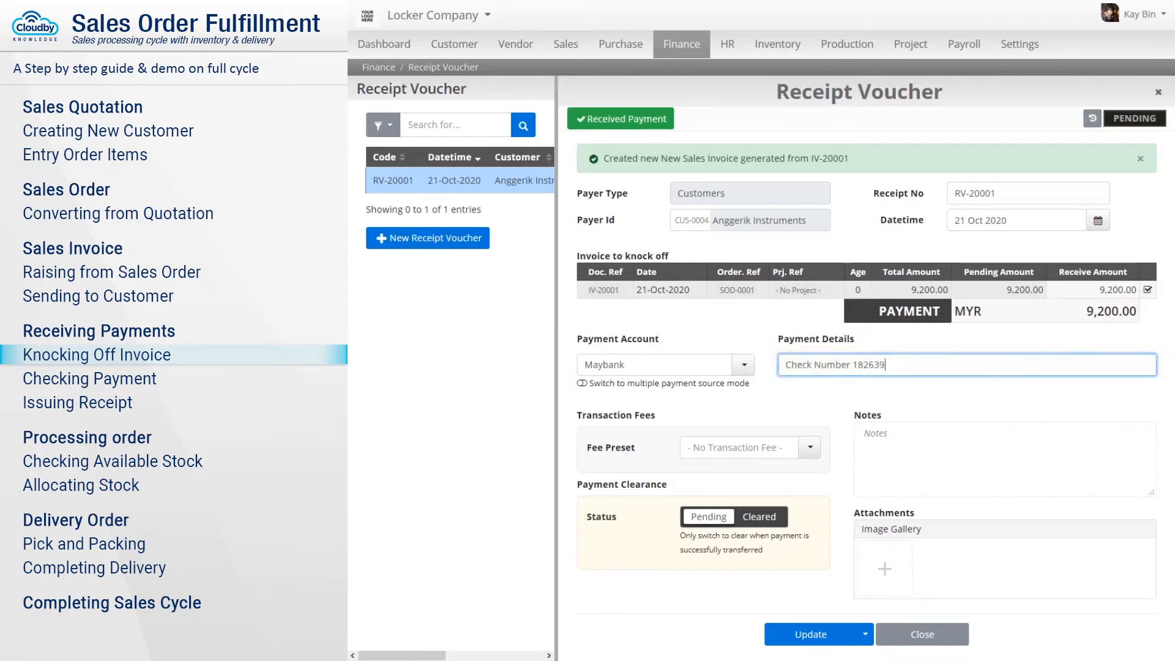
{"action": "type", "text": "28"}
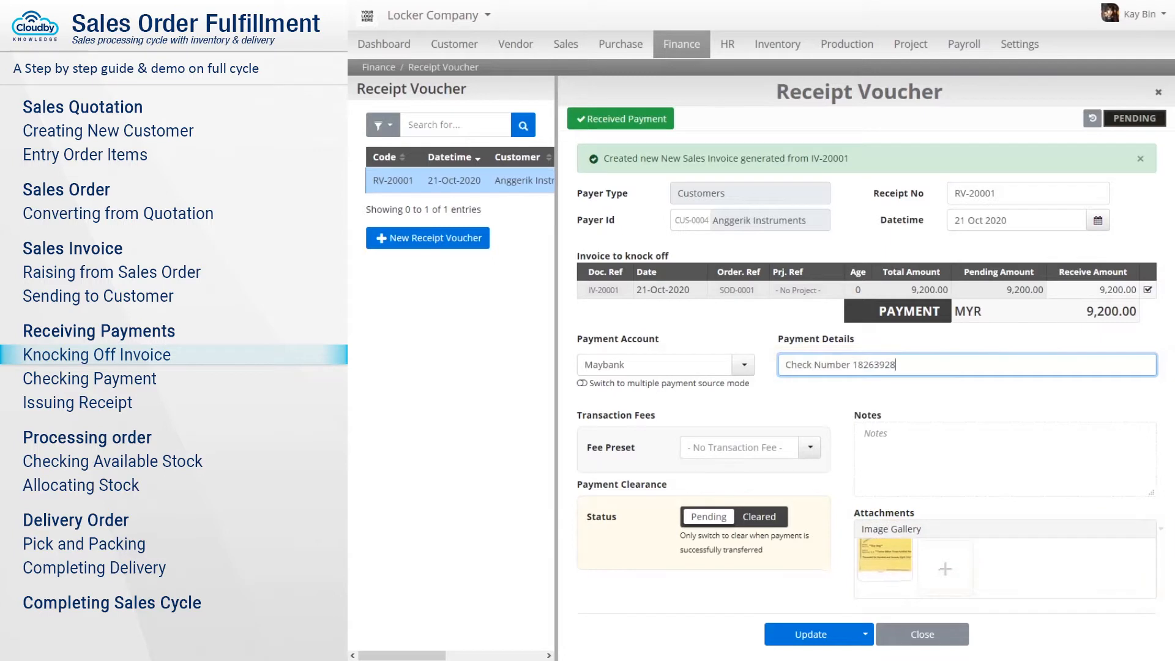
{"action": "left_click", "coordinate": [811, 634]}
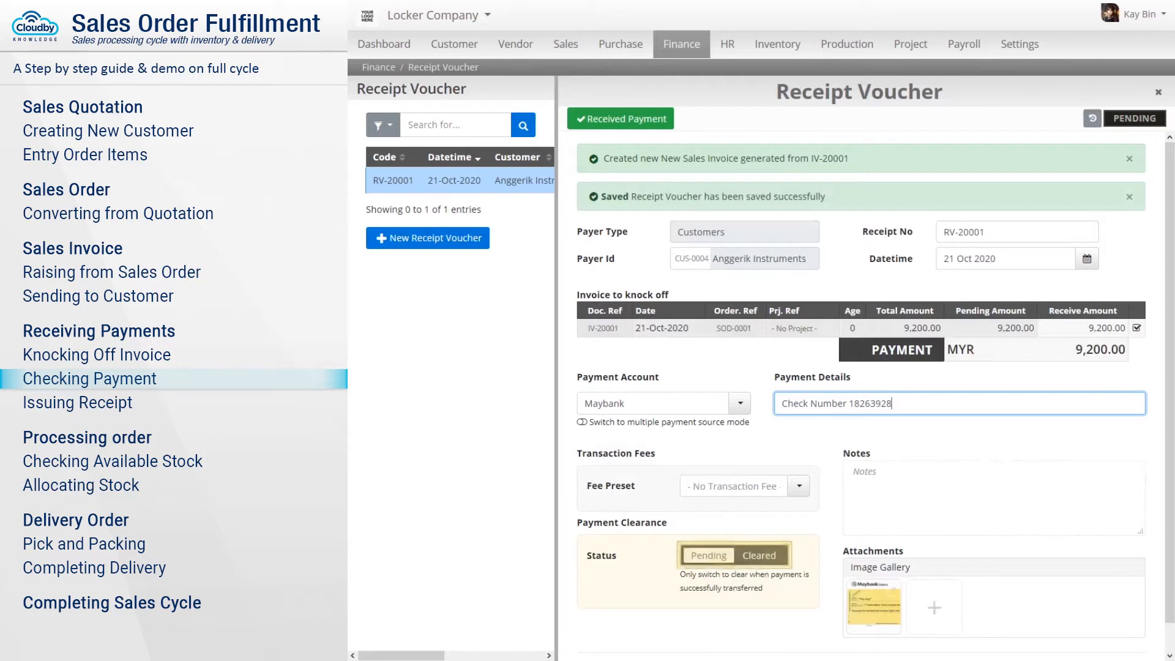
Mark RV-20001's payment Cleared with clearance date 24 Sep 2020, save, and get its PDF.
{"action": "left_click", "coordinate": [759, 556]}
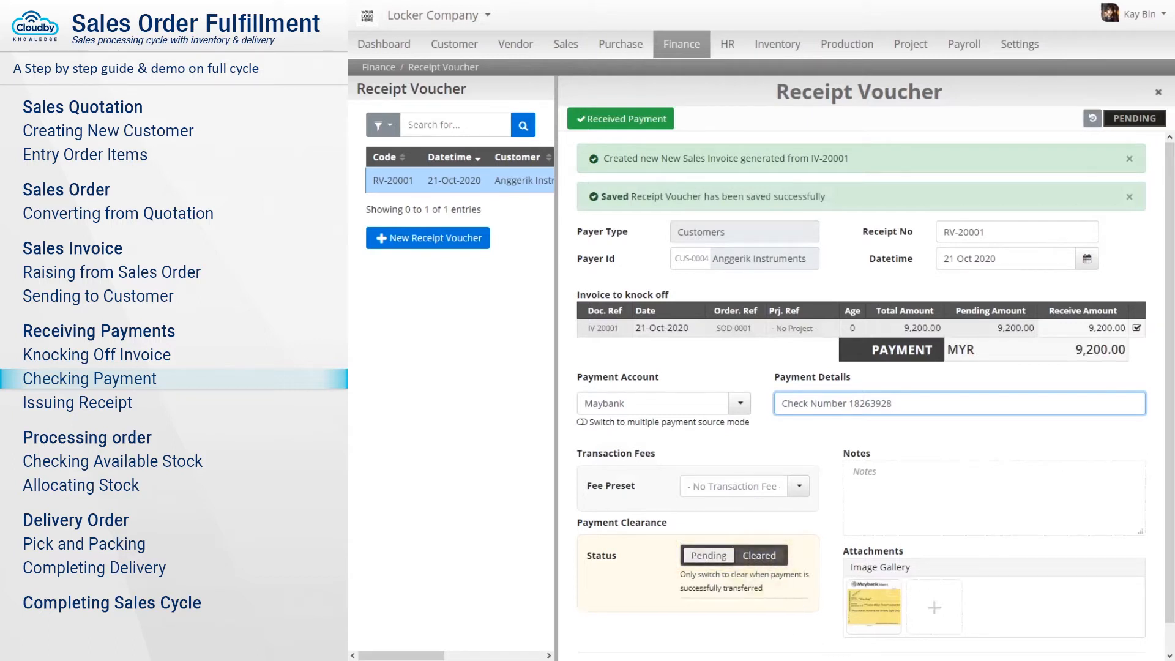
{"action": "left_click", "coordinate": [731, 582]}
{"action": "type", "text": "240920"}
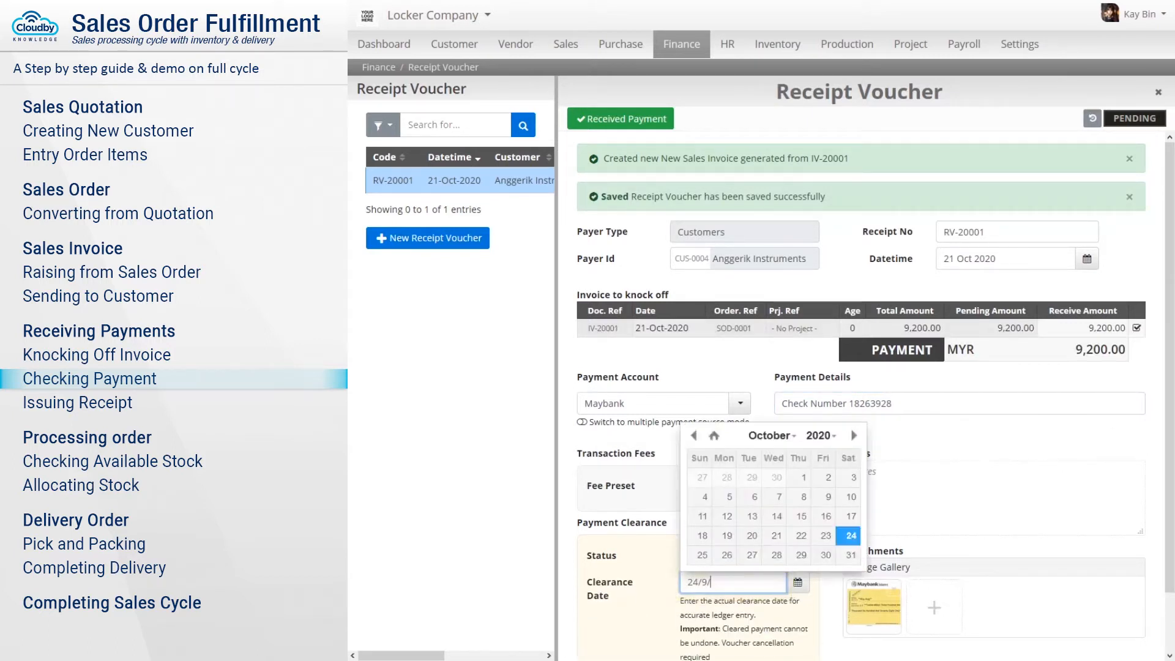
{"action": "key", "text": "Tab"}
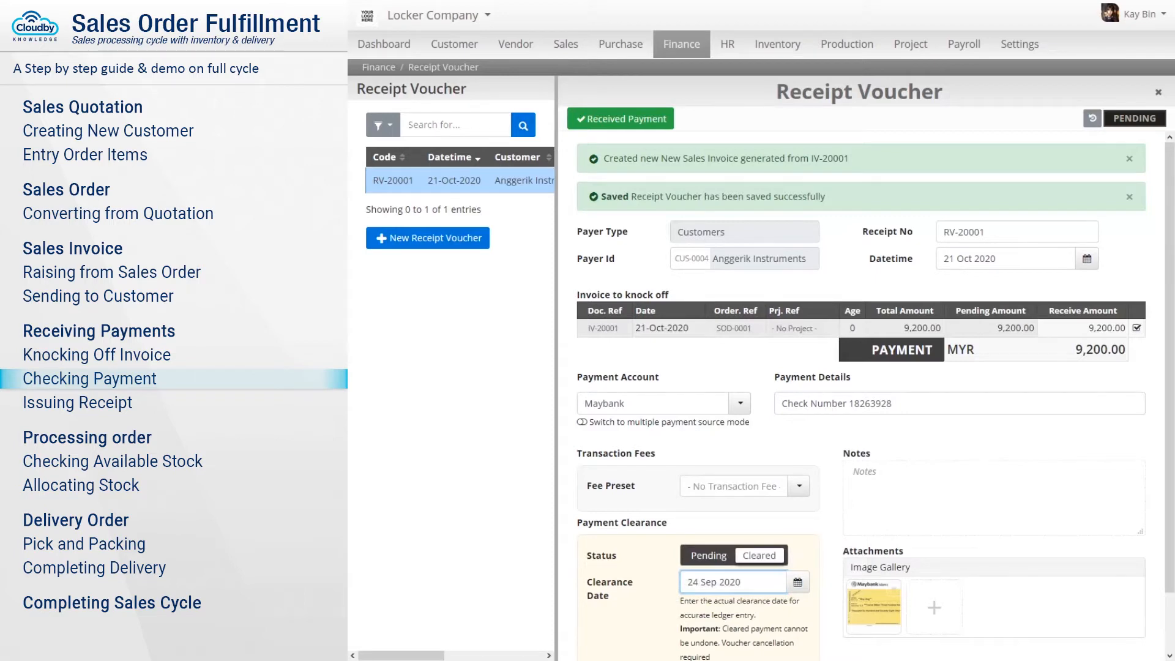
{"action": "scroll", "coordinate": [776, 611], "scroll_direction": "down", "scroll_amount": 2}
{"action": "left_click", "coordinate": [800, 641]}
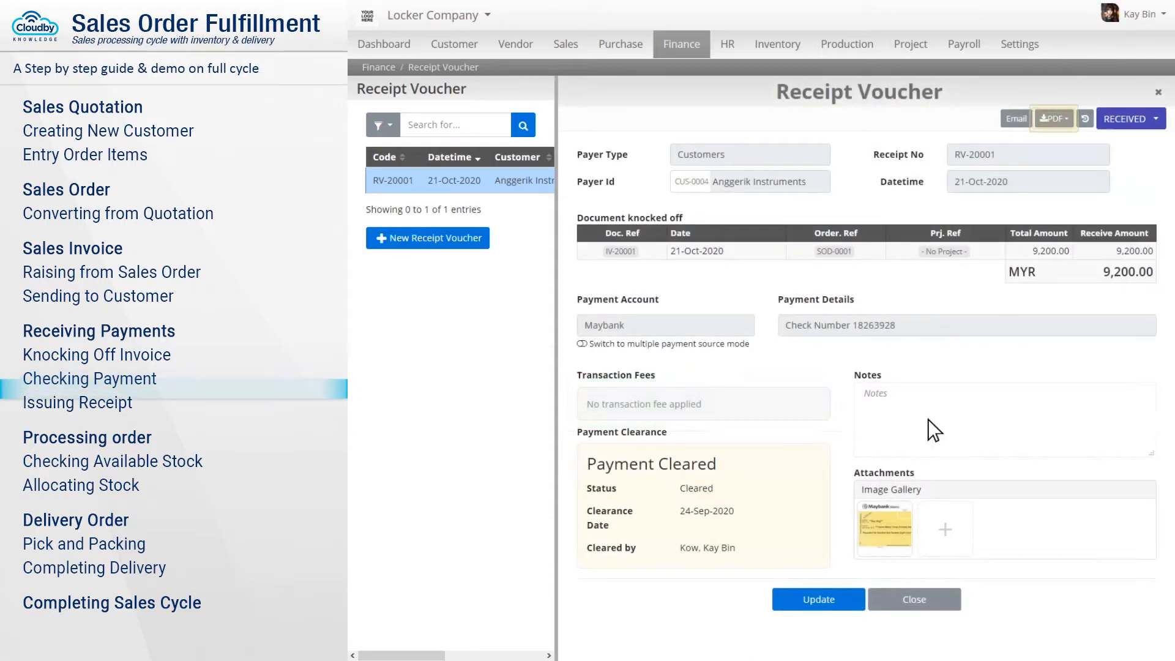
{"action": "left_click", "coordinate": [1054, 118]}
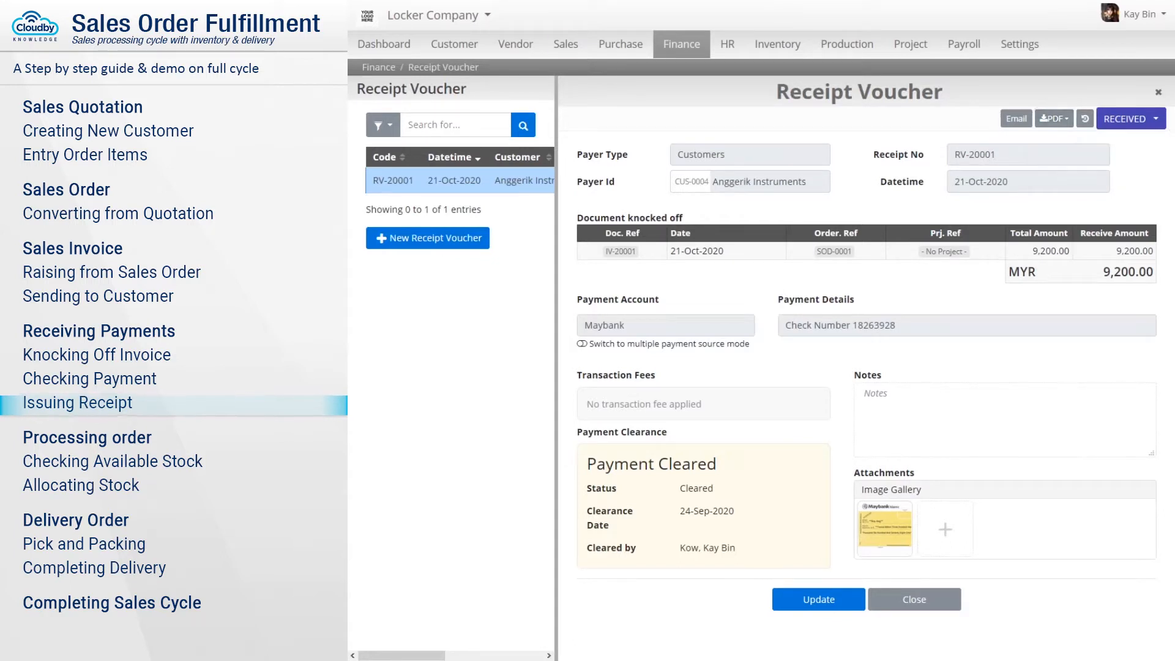
Open sales order SOD-0001's allocation view under Processing.
{"action": "left_click", "coordinate": [566, 46]}
{"action": "left_click", "coordinate": [595, 95]}
{"action": "type", "text": "SOD-0001"}
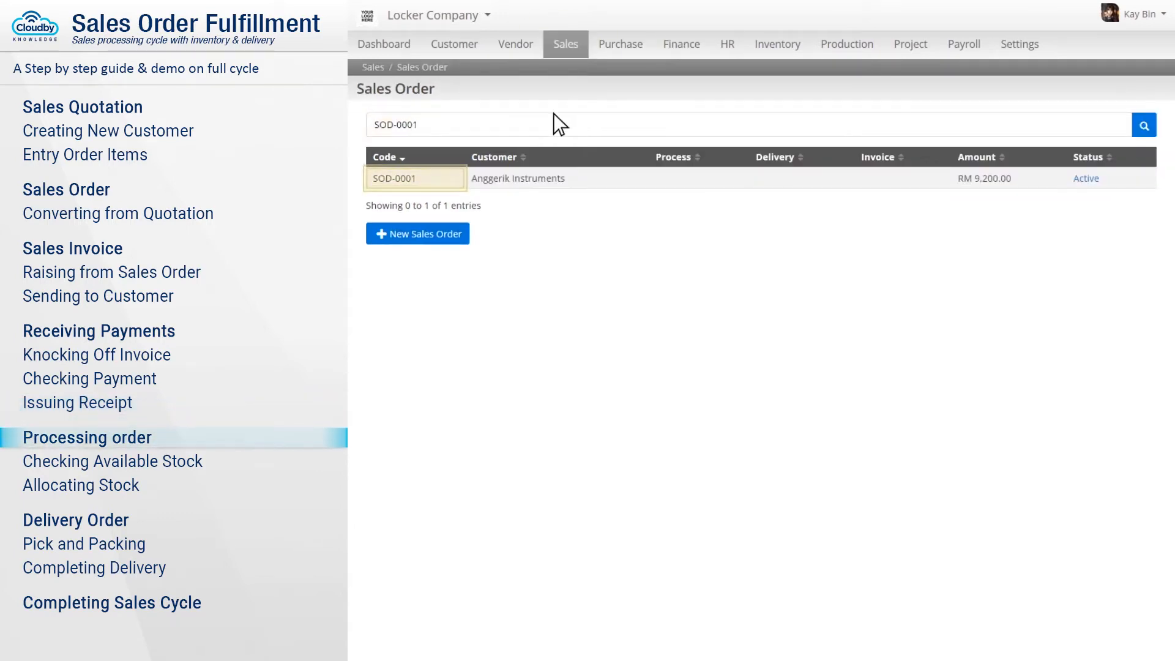
{"action": "left_click", "coordinate": [416, 178]}
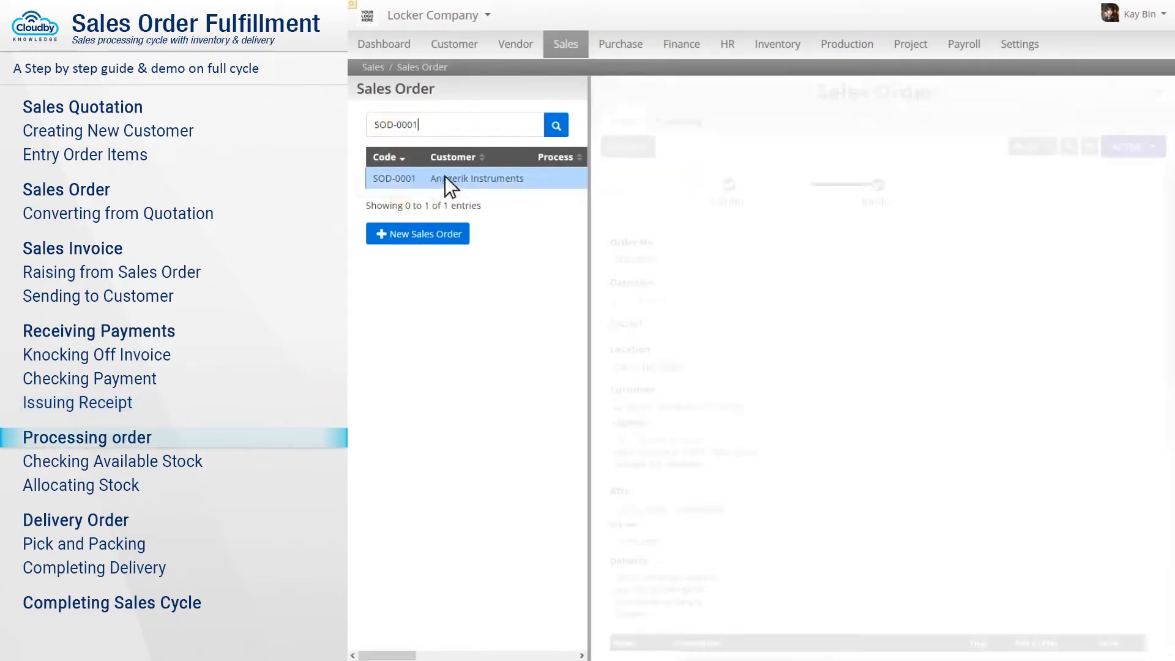
{"action": "left_click", "coordinate": [646, 120]}
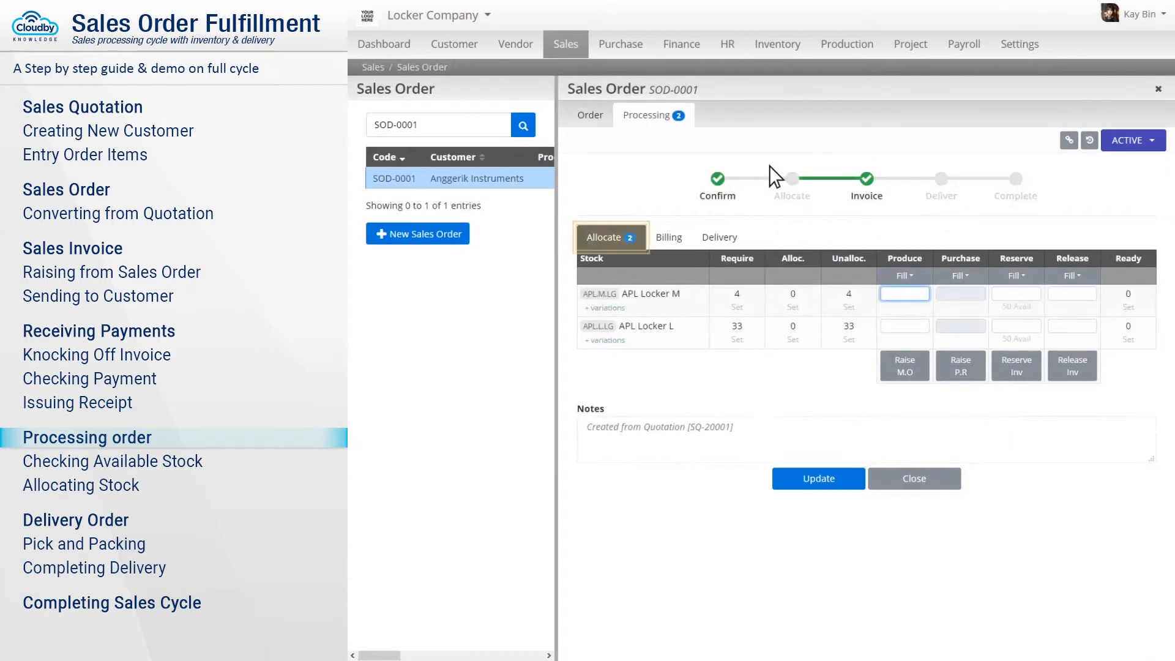
{"action": "left_click", "coordinate": [611, 238]}
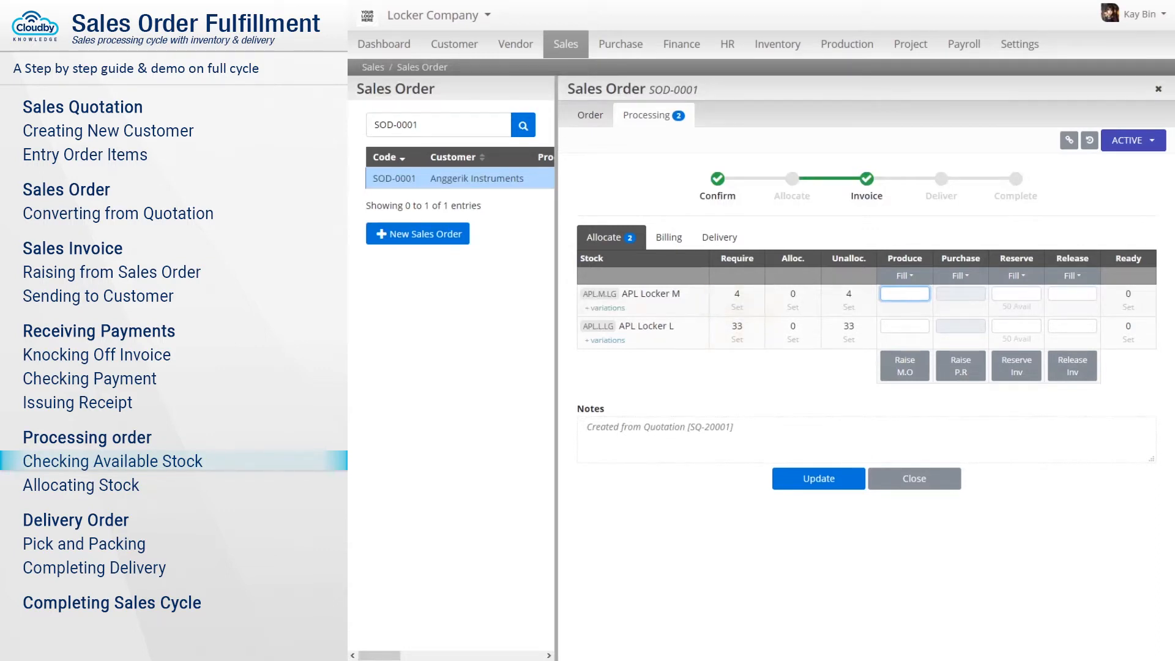
Expand and collapse the variation details of APL Locker L and APL Locker M.
{"action": "left_click", "coordinate": [608, 341]}
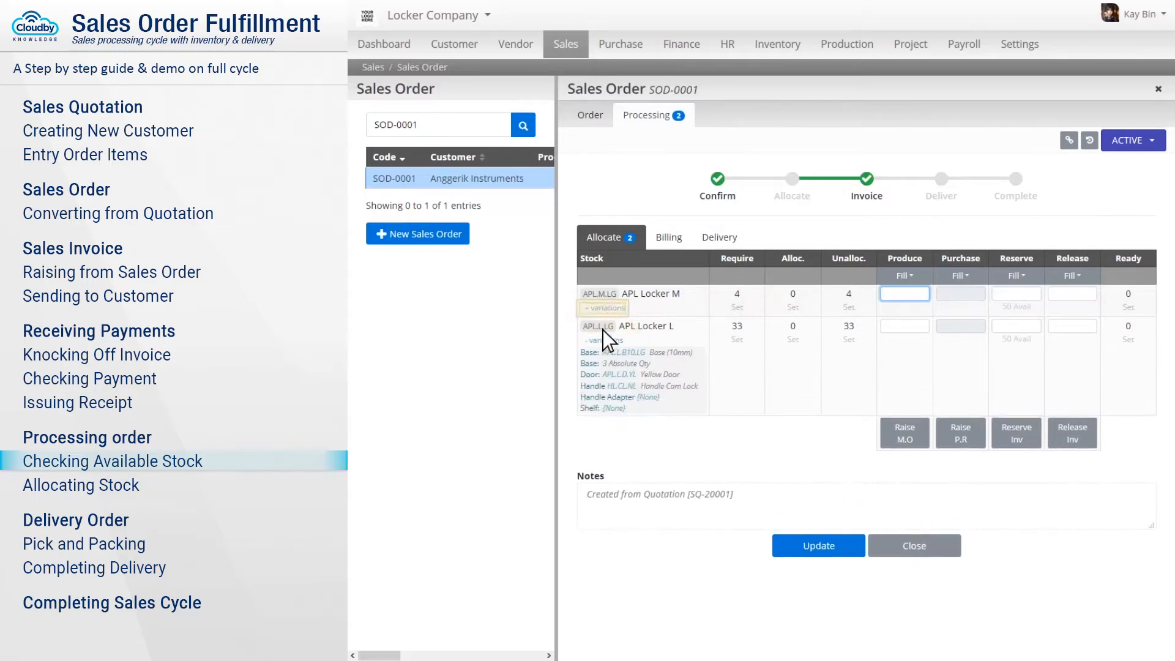
{"action": "left_click", "coordinate": [604, 308]}
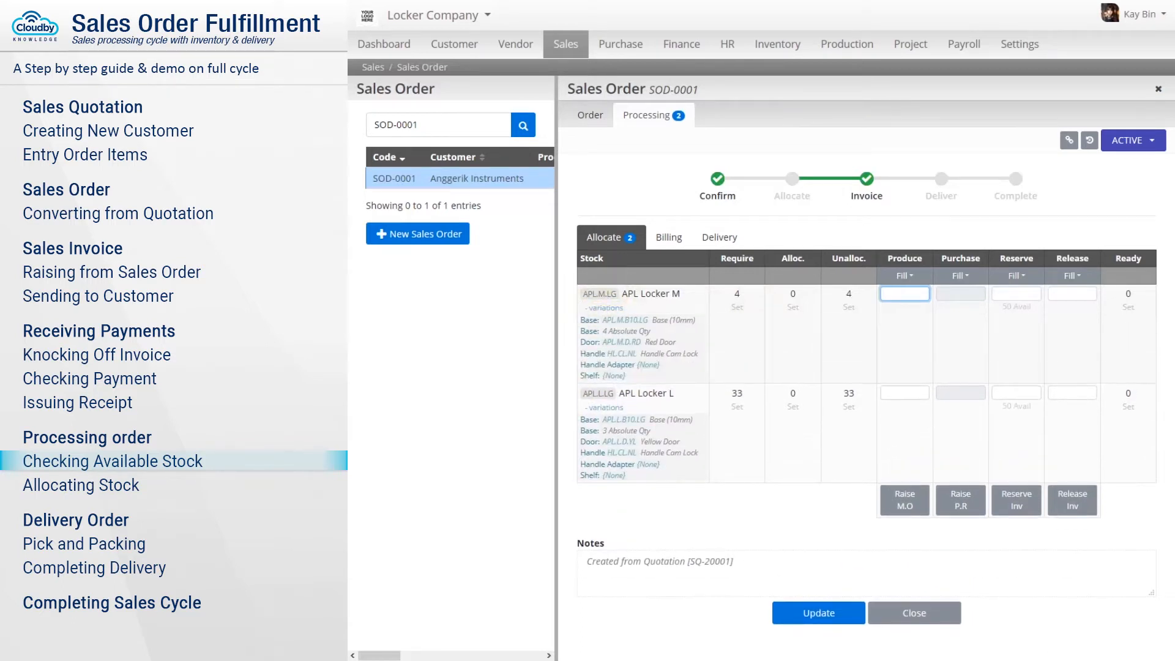
{"action": "left_click", "coordinate": [604, 408]}
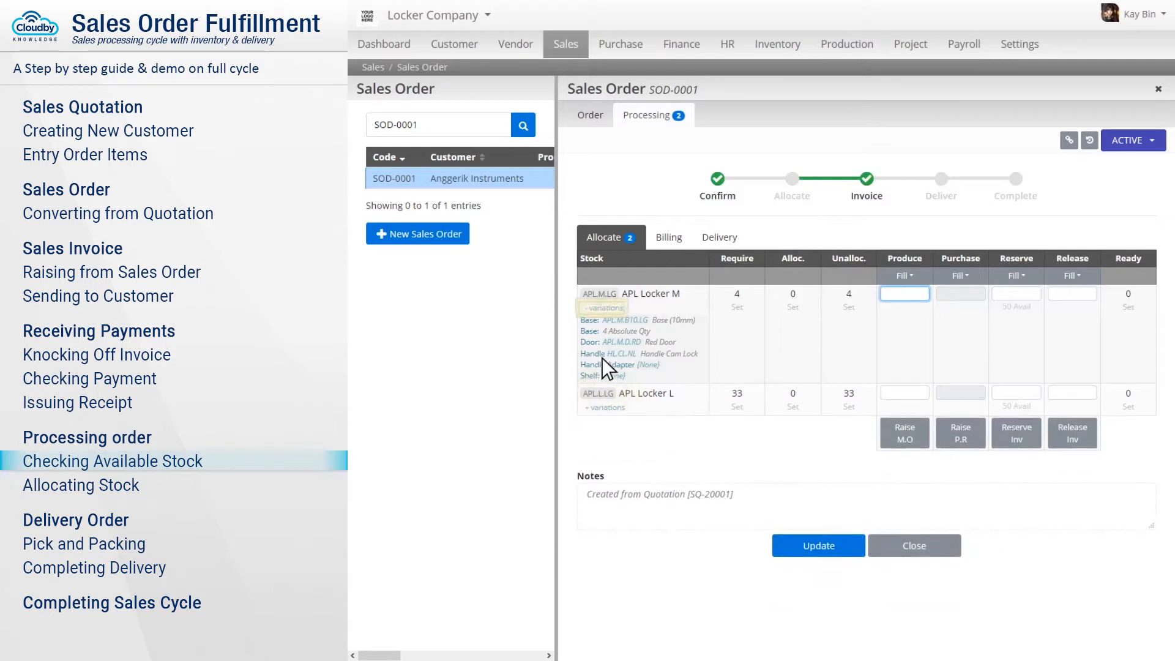
{"action": "left_click", "coordinate": [601, 308]}
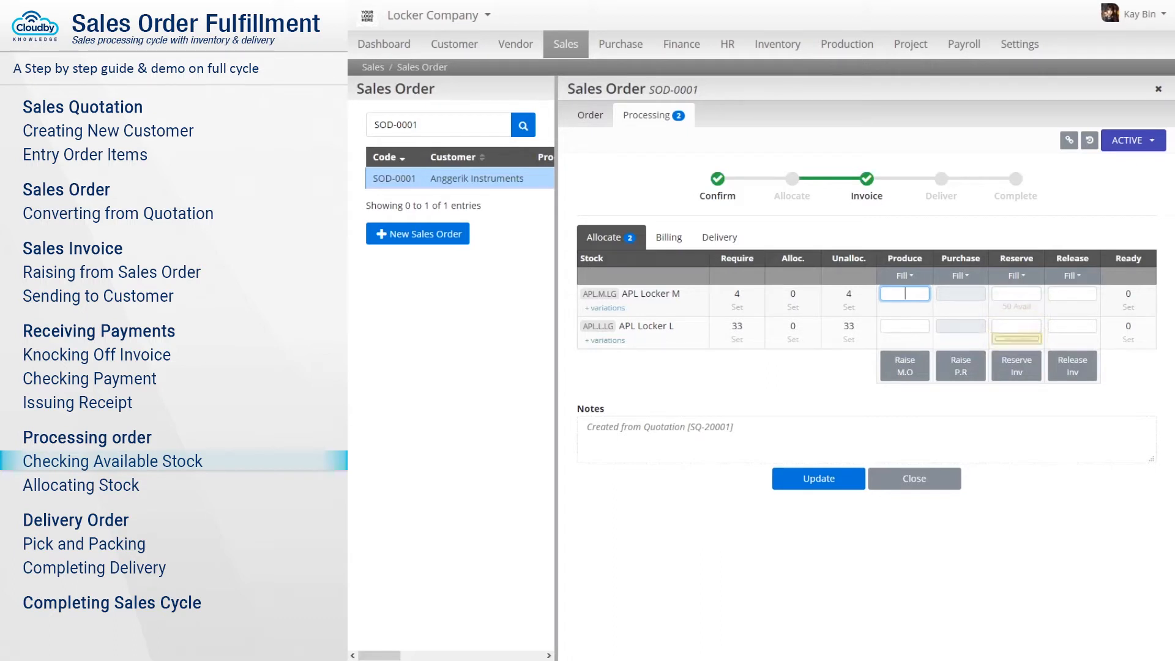
Reserve 4 APL Locker M and 33 APL Locker L for SOD-0001, then view the Delivery tab.
{"action": "left_click", "coordinate": [1017, 294]}
{"action": "type", "text": "4"}
{"action": "left_click", "coordinate": [1016, 326]}
{"action": "type", "text": "33"}
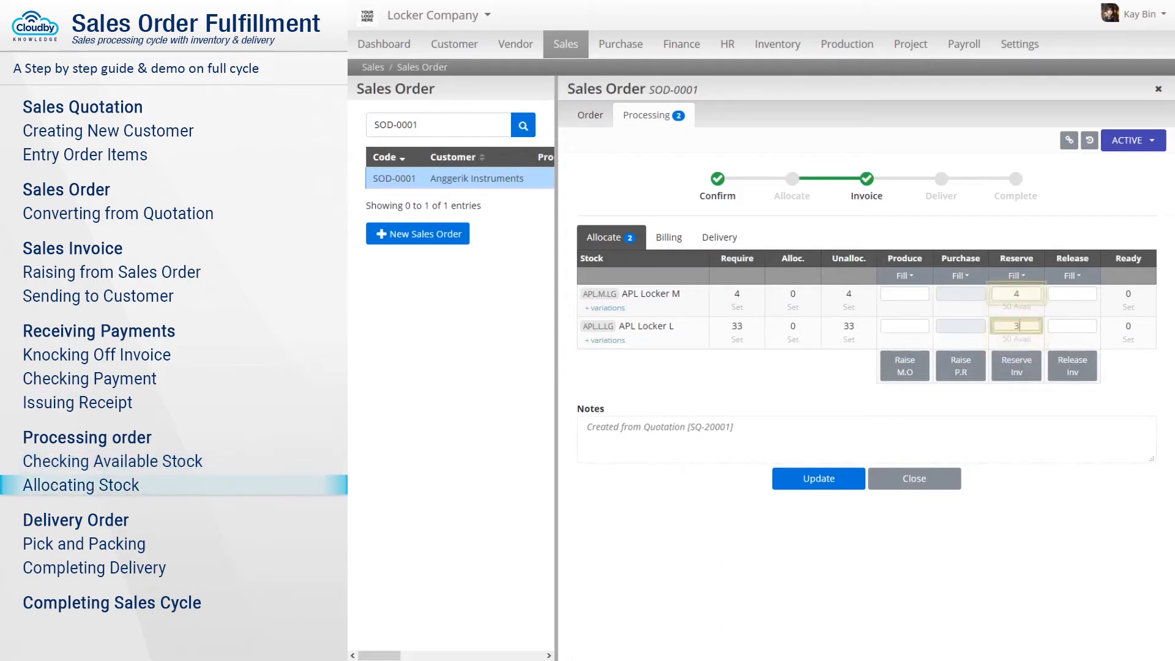
{"action": "left_click", "coordinate": [1017, 368]}
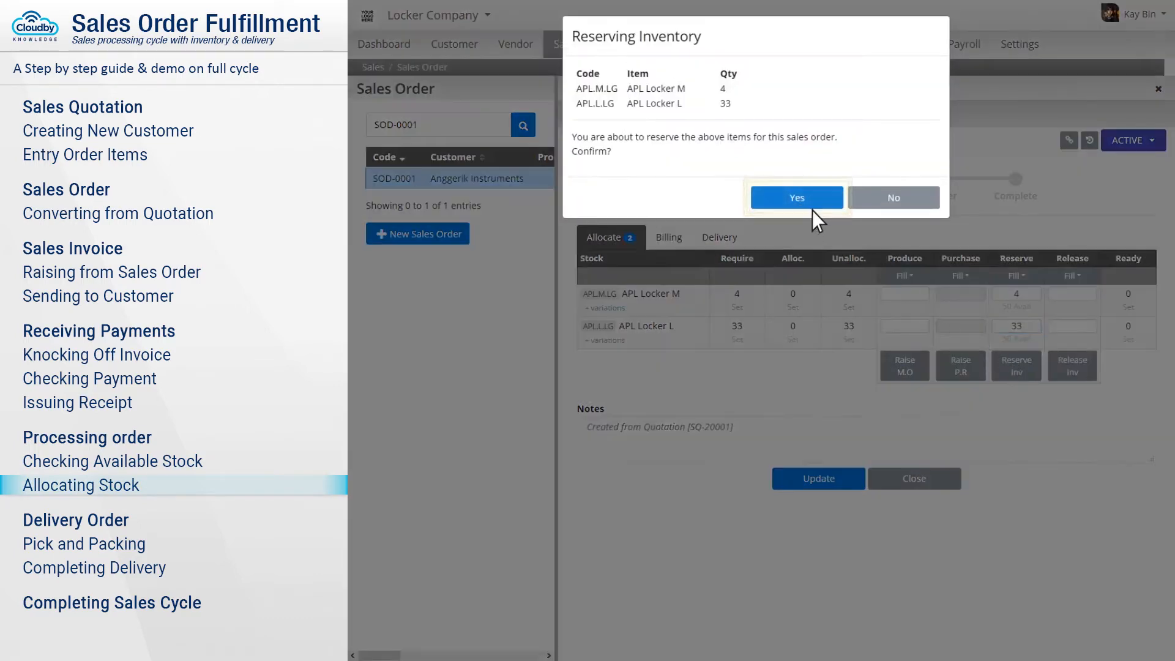
{"action": "left_click", "coordinate": [797, 197]}
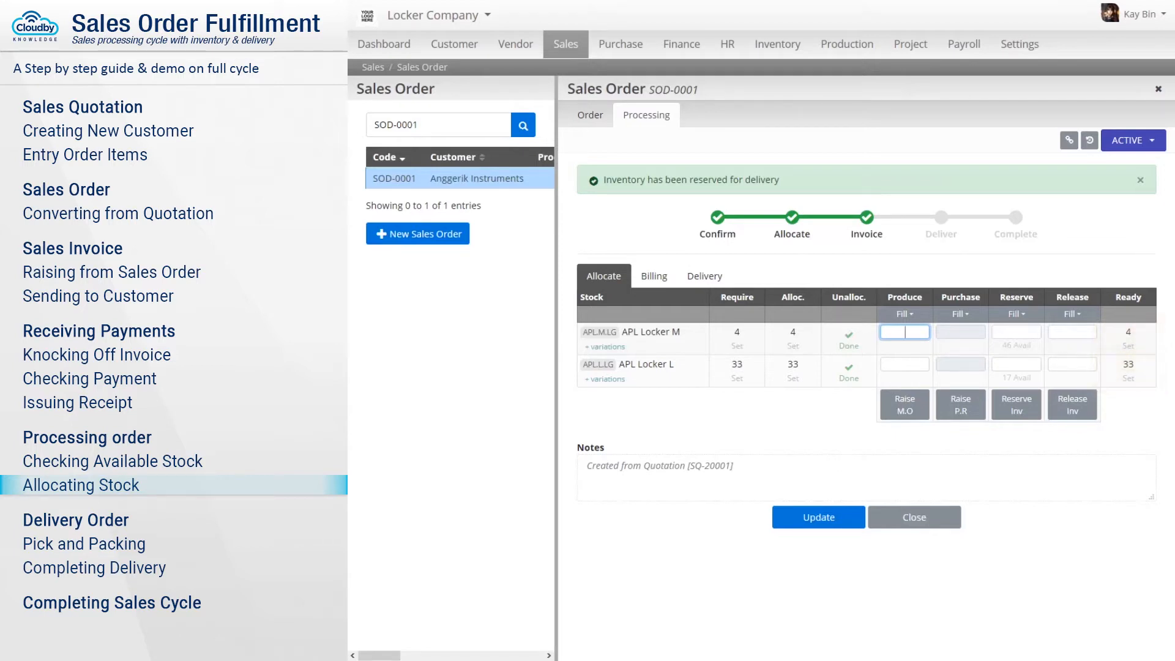
{"action": "left_click", "coordinate": [705, 278]}
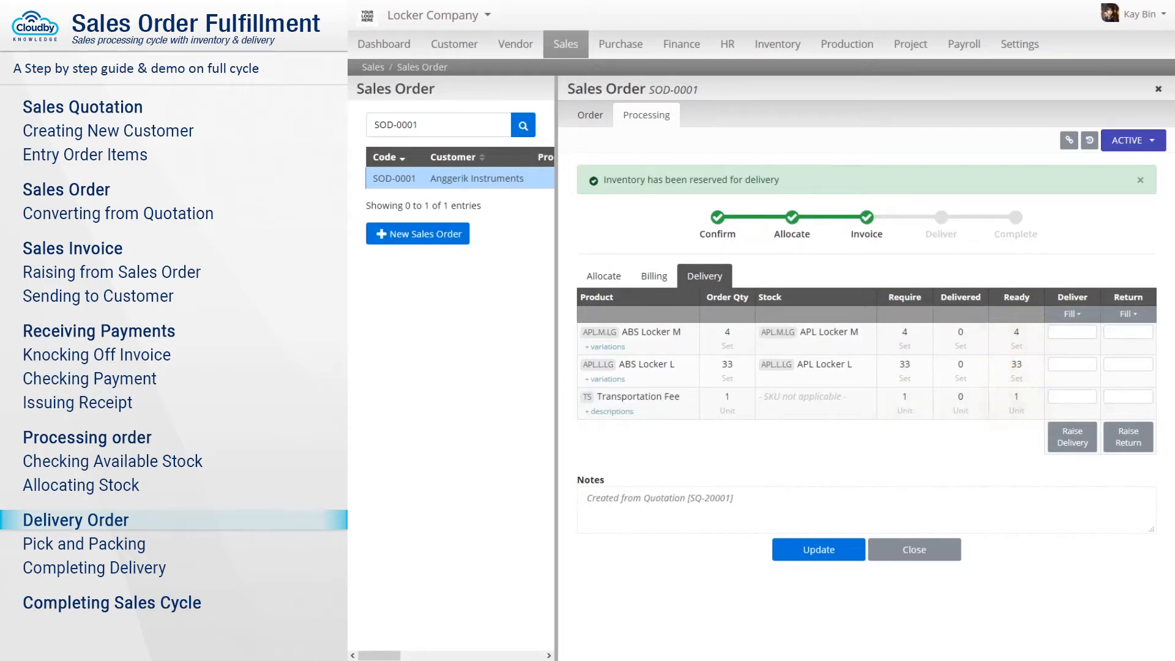
Raise delivery order DO-20001 for 4 Locker M, 33 Locker L and 1 transportation fee, and open it.
{"action": "left_click", "coordinate": [1072, 332]}
{"action": "type", "text": "4"}
{"action": "key", "text": "Tab"}
{"action": "type", "text": "33"}
{"action": "key", "text": "Tab"}
{"action": "type", "text": "1"}
{"action": "left_click", "coordinate": [1074, 438]}
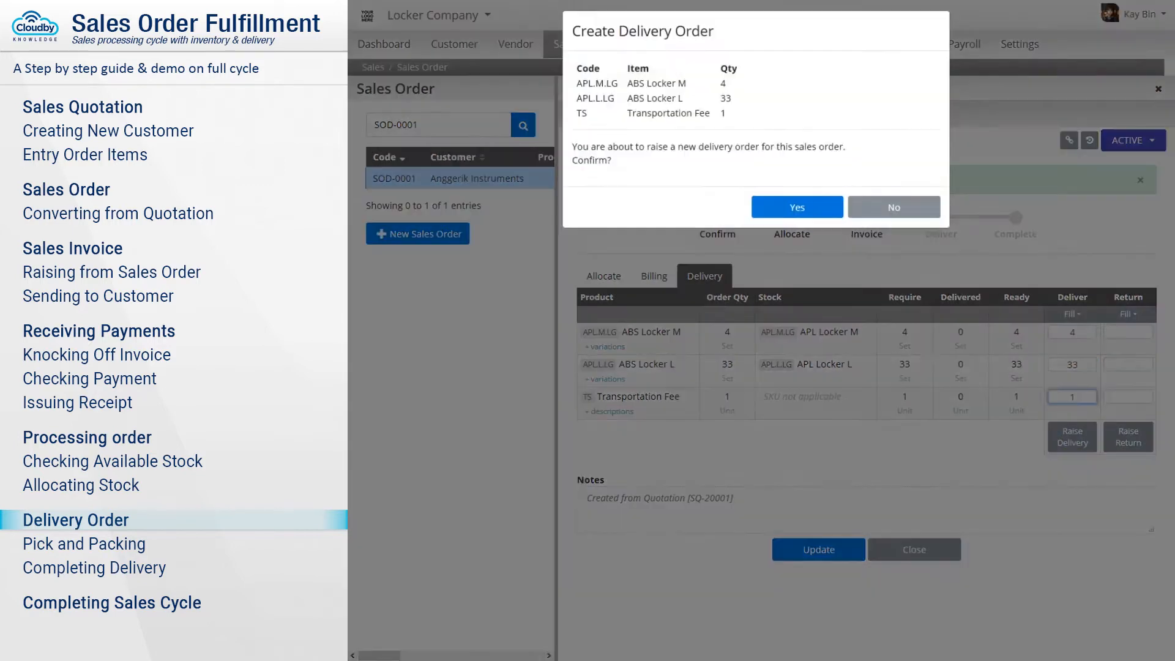
{"action": "left_click", "coordinate": [797, 213]}
{"action": "left_click", "coordinate": [797, 213]}
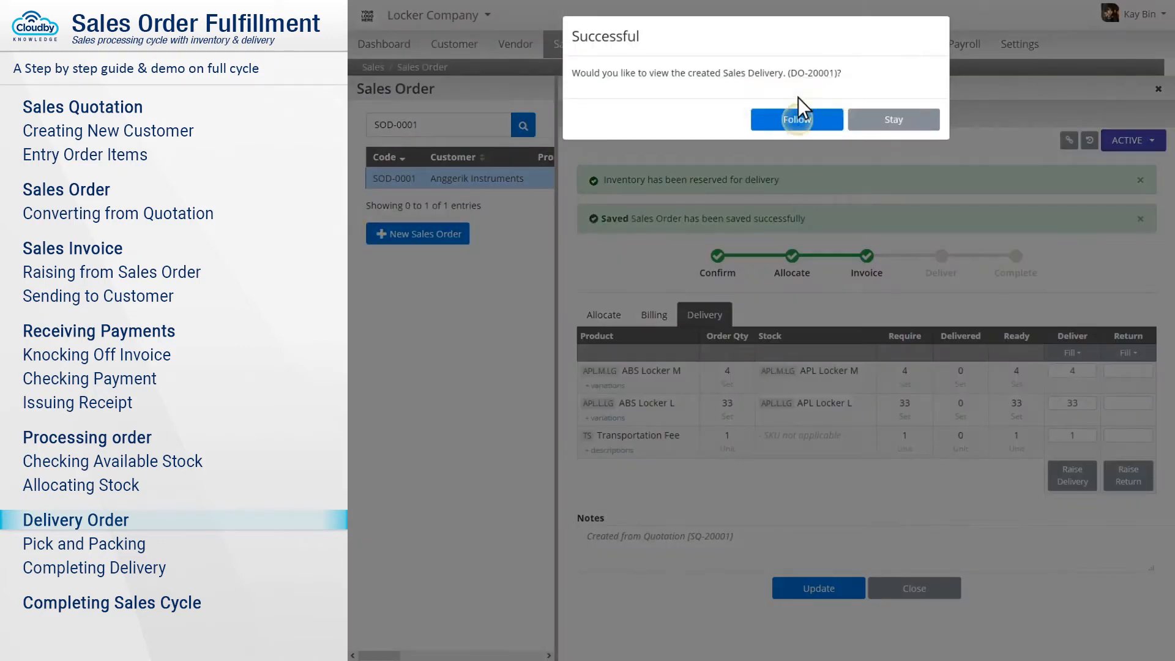
{"action": "left_click", "coordinate": [797, 118]}
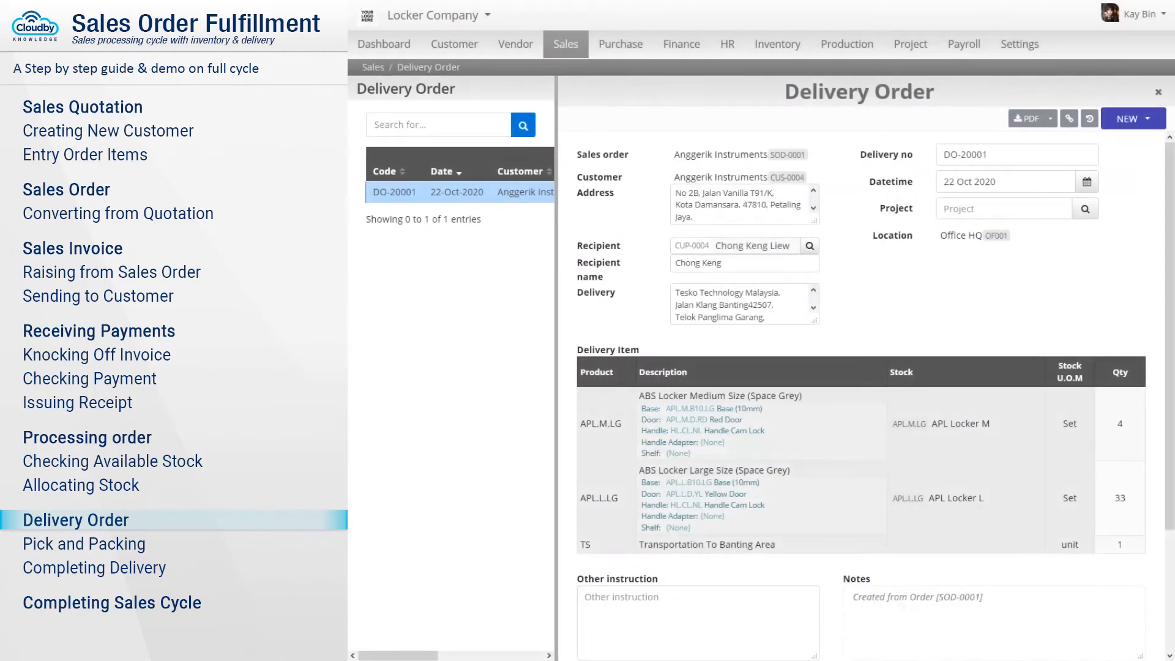
Add 'Deliver by 2pm' instructions with a security-clearance contact and mobile number, then save the delivery order.
{"action": "scroll", "coordinate": [869, 392], "scroll_direction": "down", "scroll_amount": 2}
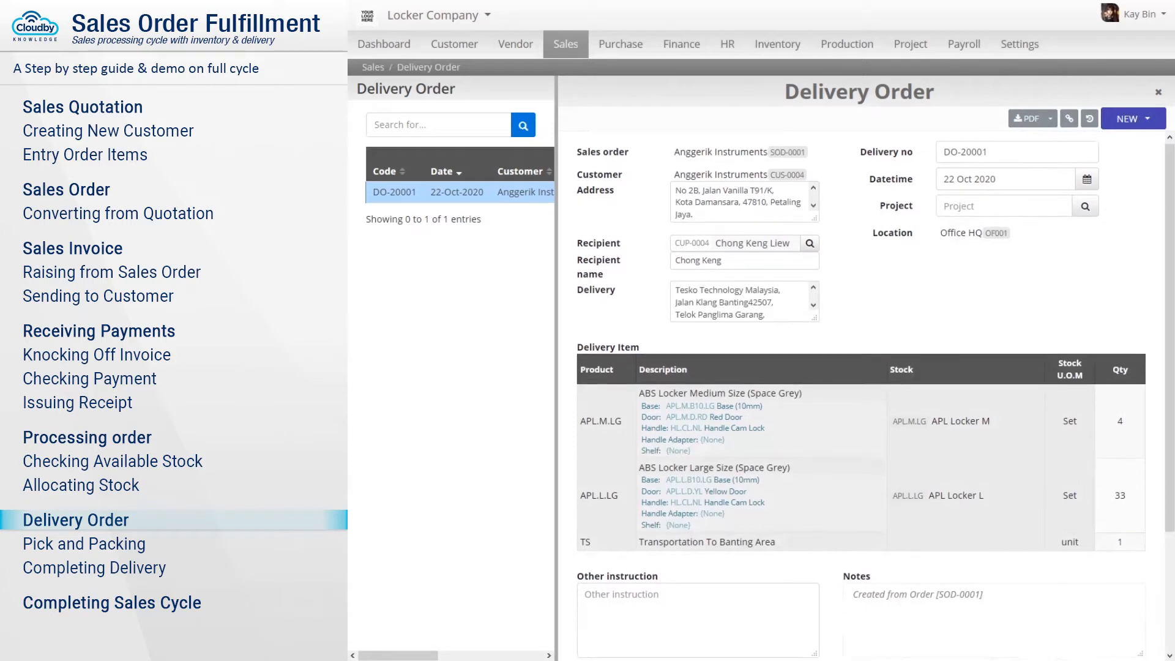
{"action": "scroll", "coordinate": [869, 392], "scroll_direction": "down", "scroll_amount": 3}
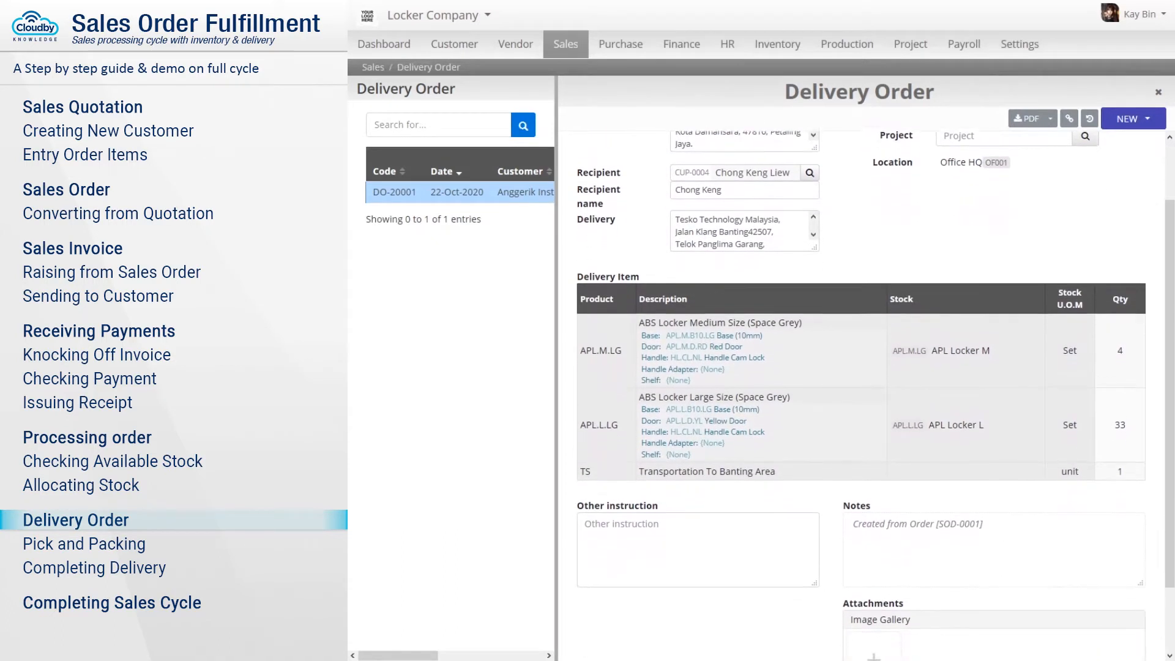
{"action": "scroll", "coordinate": [869, 392], "scroll_direction": "down", "scroll_amount": 1}
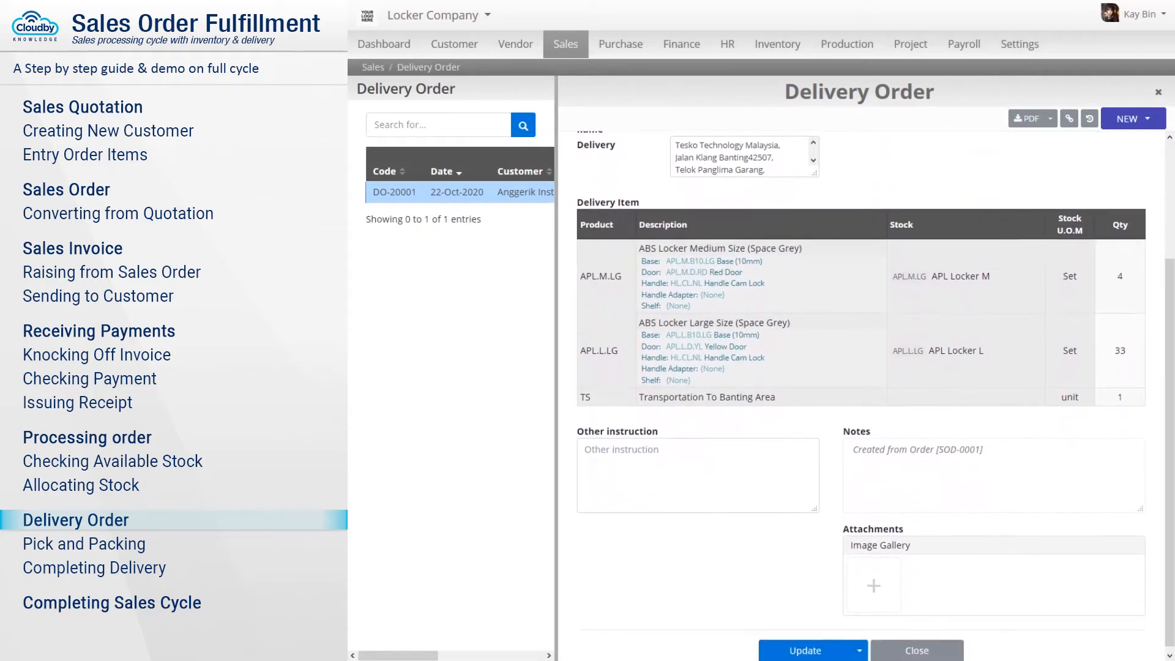
{"action": "left_click", "coordinate": [698, 471]}
{"action": "type", "text": "Deliver by 2pm,"}
{"action": "key", "text": "Return"}
{"action": "type", "text": "Call Mr Albert for security clearance prior departure."}
{"action": "key", "text": "Return"}
{"action": "type", "text": "Mobile 012-3456789"}
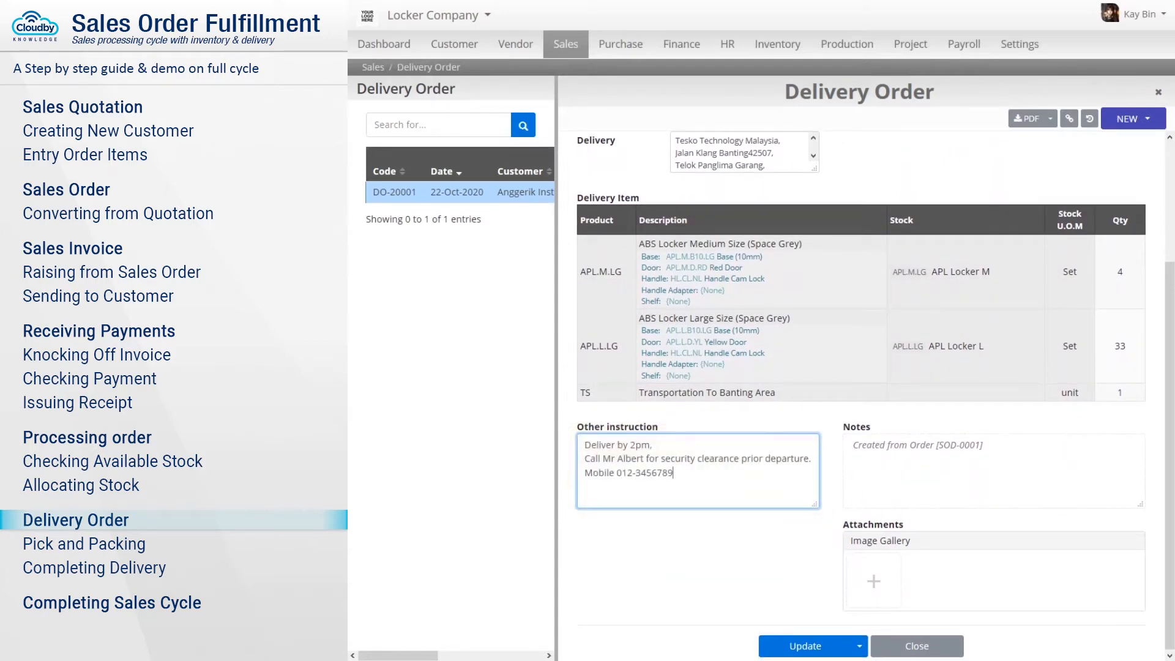
{"action": "left_click", "coordinate": [803, 646]}
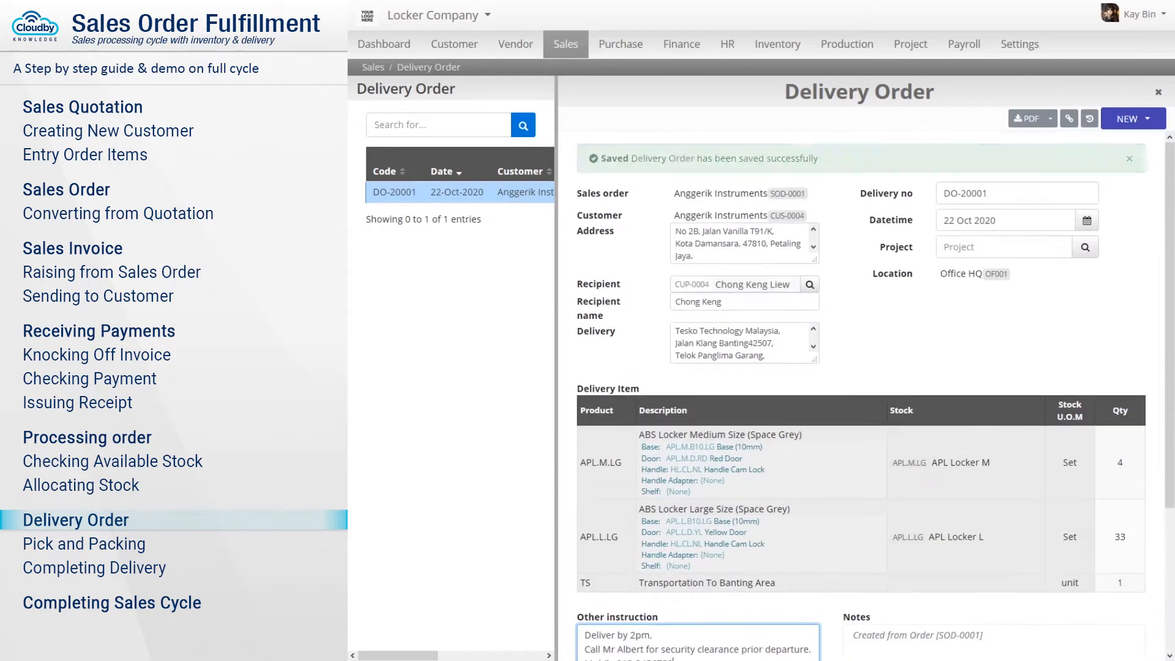
Confirm delivery order DO-20001 so its status becomes Processing.
{"action": "left_click", "coordinate": [1134, 120]}
{"action": "left_click", "coordinate": [1109, 146]}
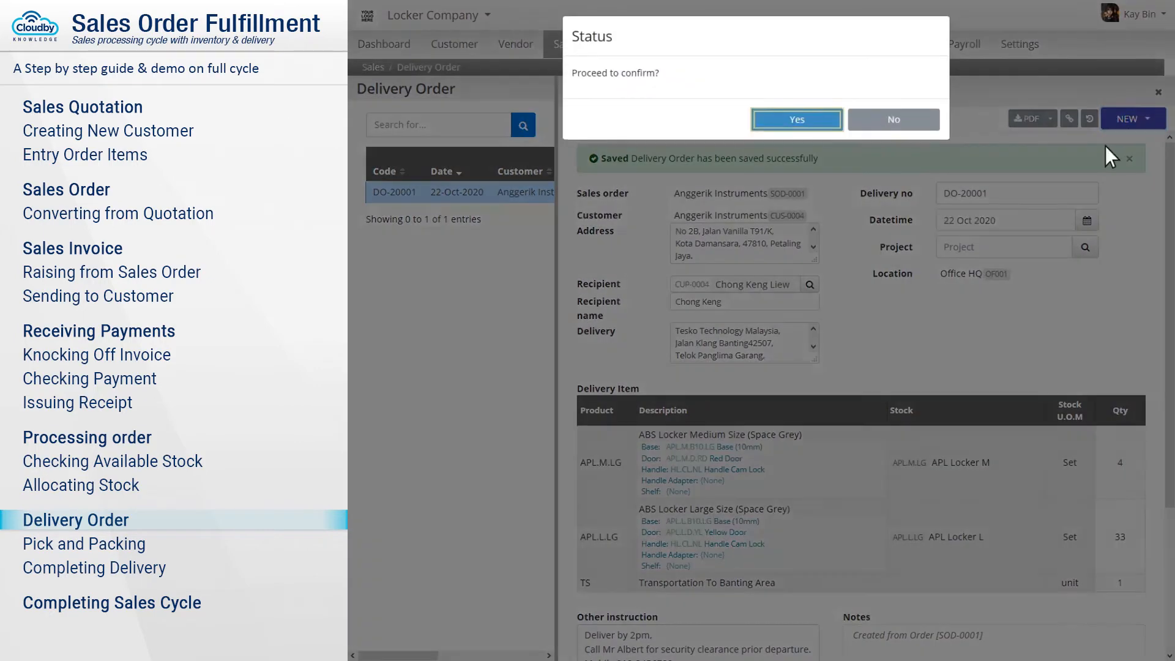
{"action": "left_click", "coordinate": [804, 125]}
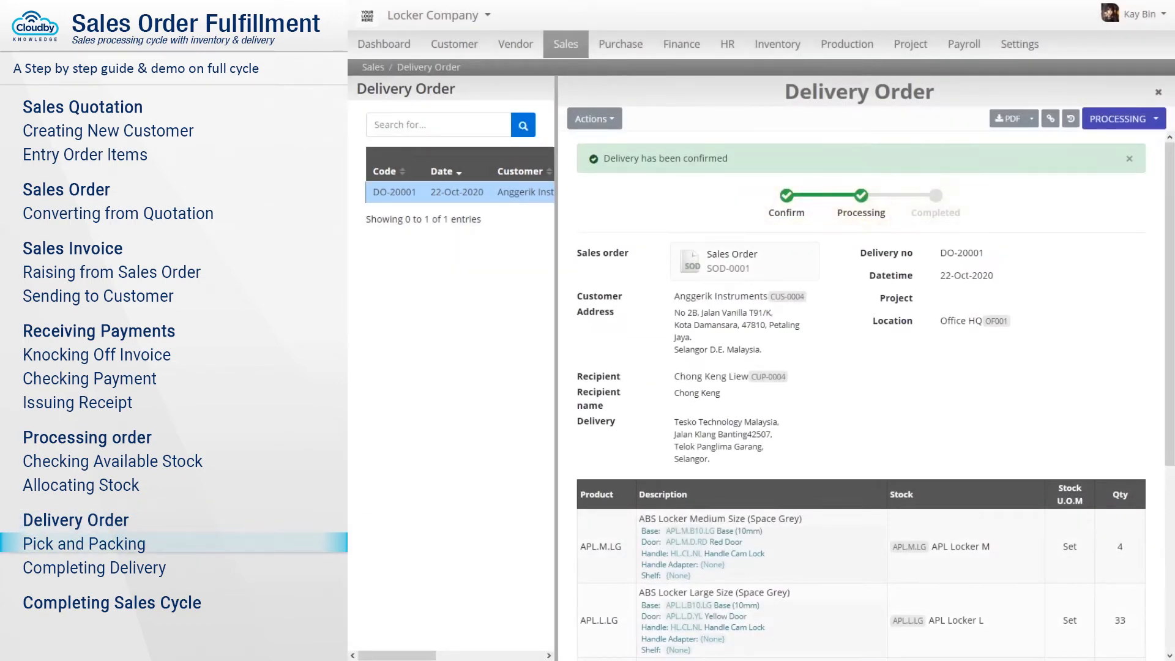
Preview DO-20001 as a PDF, mark it Complete, and return to sales order SOD-0001.
{"action": "left_click", "coordinate": [1009, 119]}
{"action": "left_click", "coordinate": [1126, 120]}
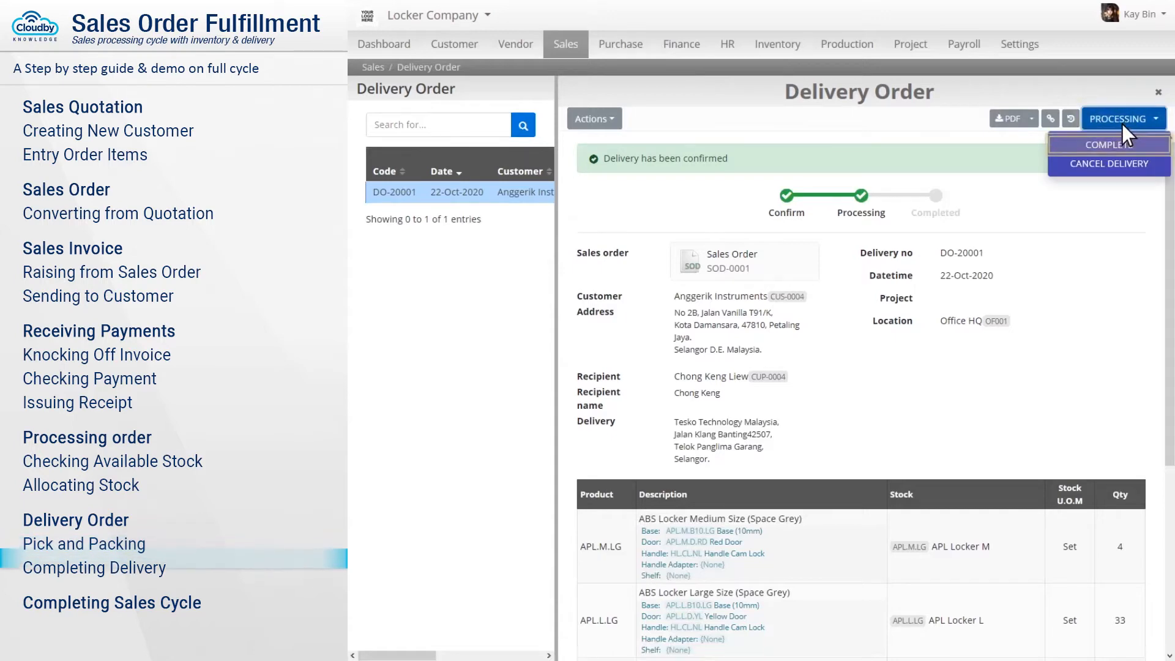
{"action": "left_click", "coordinate": [1109, 145]}
{"action": "left_click", "coordinate": [799, 123]}
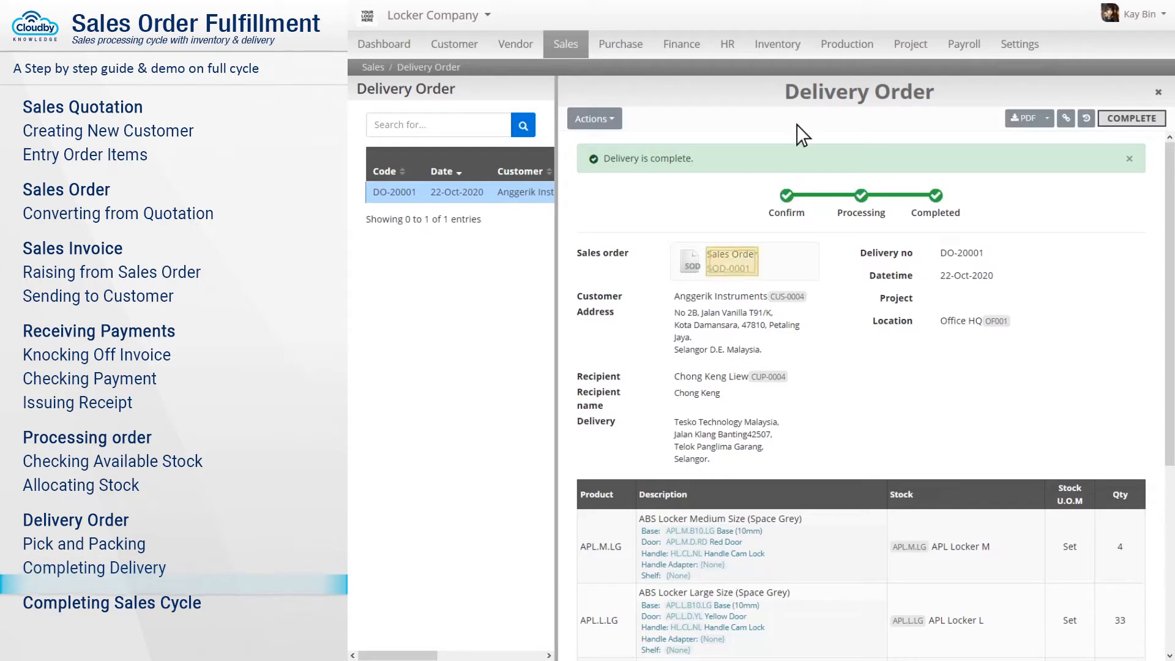
{"action": "left_click", "coordinate": [733, 263]}
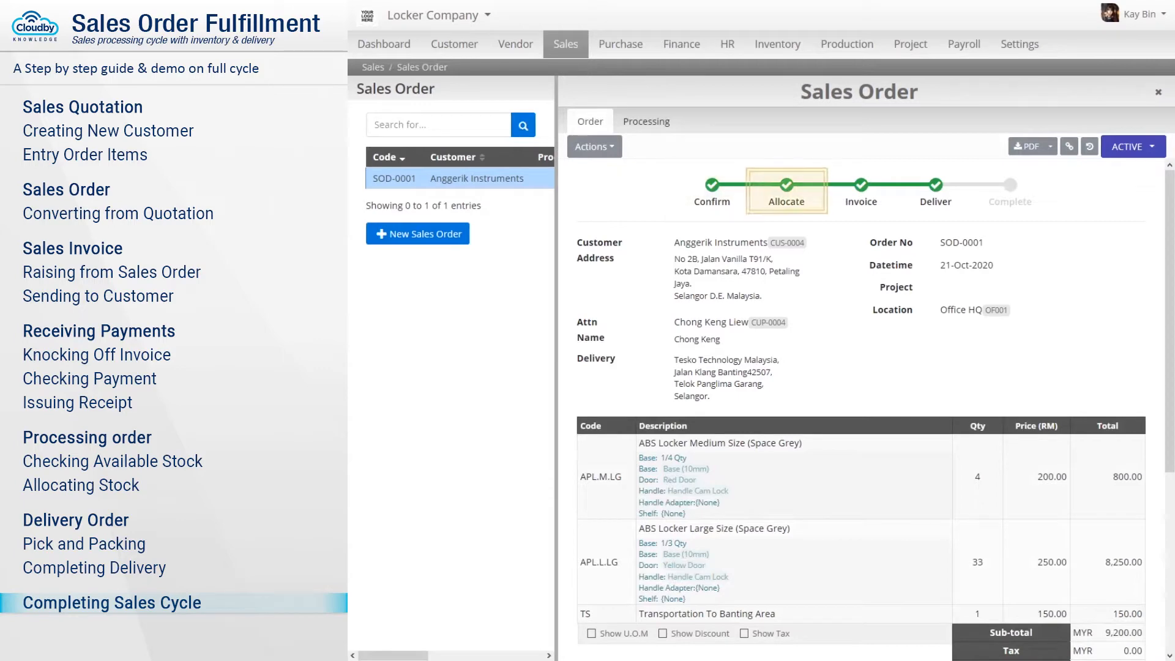
Change SOD-0001's status from Active to Complete and confirm it.
{"action": "left_click", "coordinate": [1133, 148]}
{"action": "left_click", "coordinate": [1109, 191]}
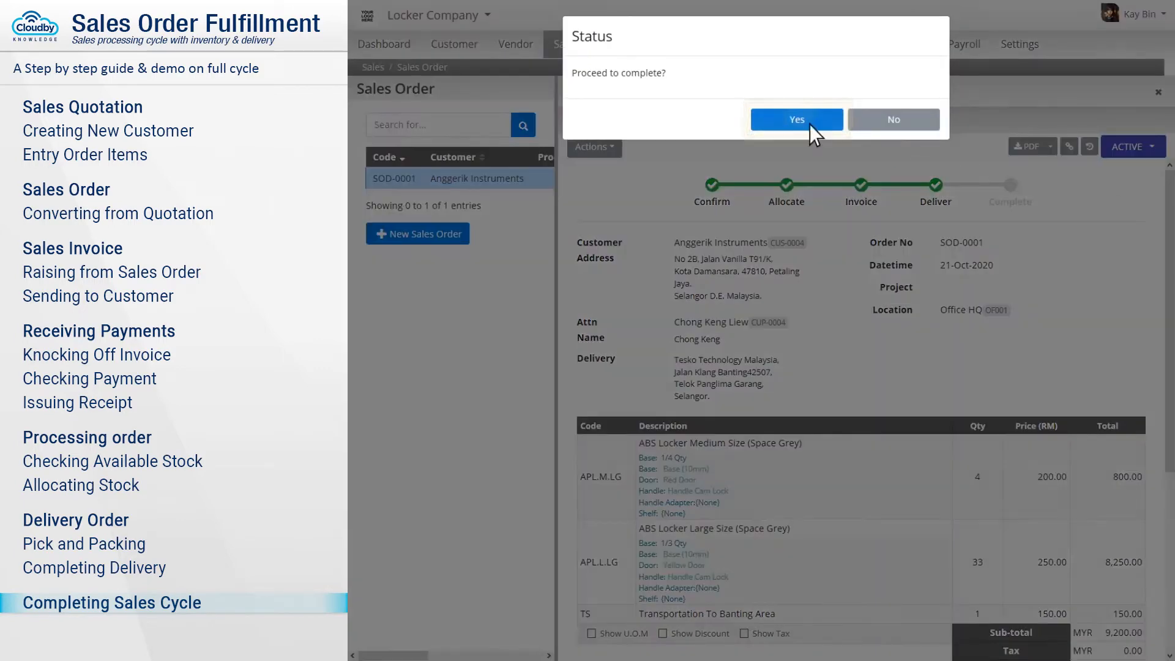
{"action": "left_click", "coordinate": [799, 113]}
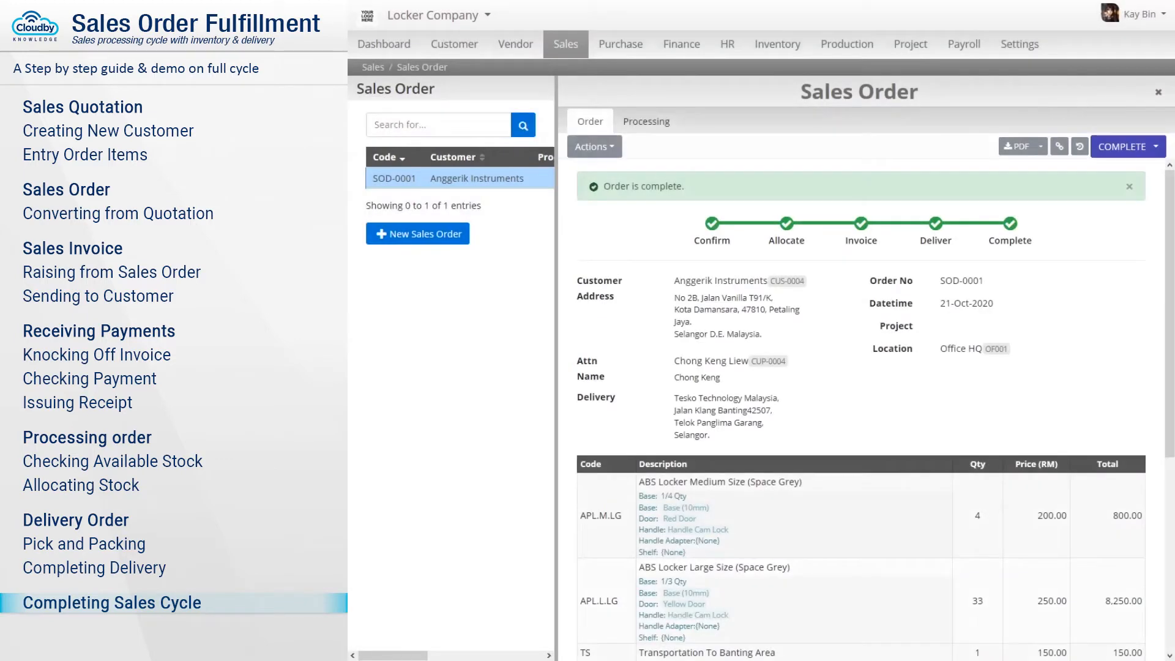
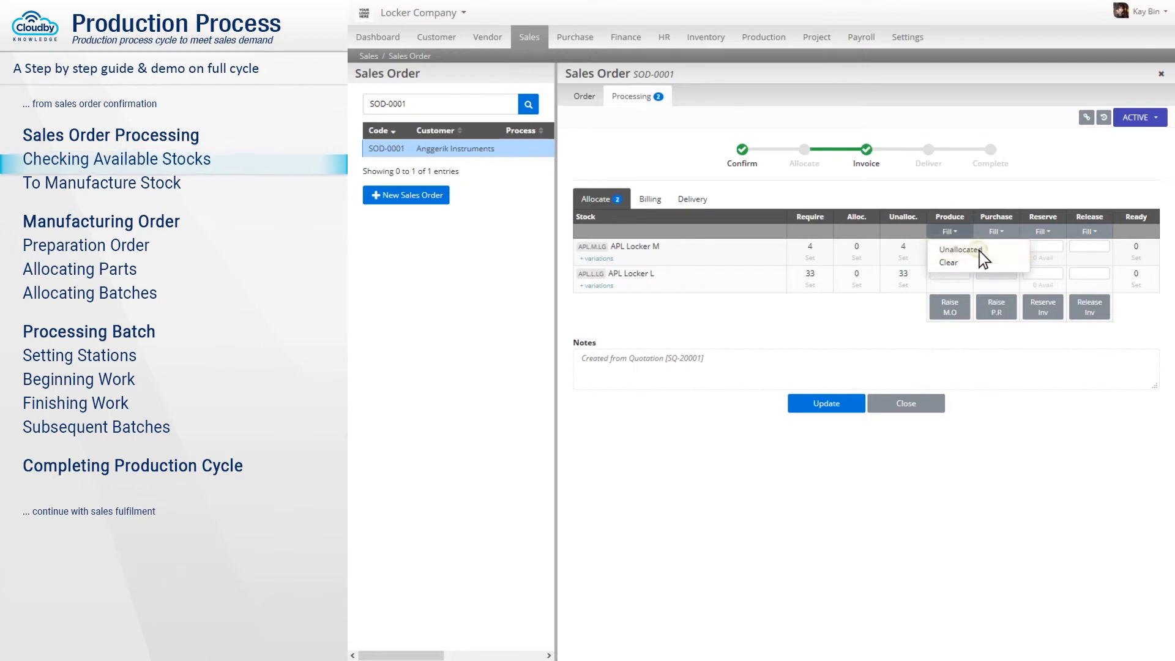
Fill produce quantities with the unallocated 4 APL Locker M and 33 APL Locker L, raise manufacture order MO00001, and open it.
{"action": "left_click", "coordinate": [967, 247]}
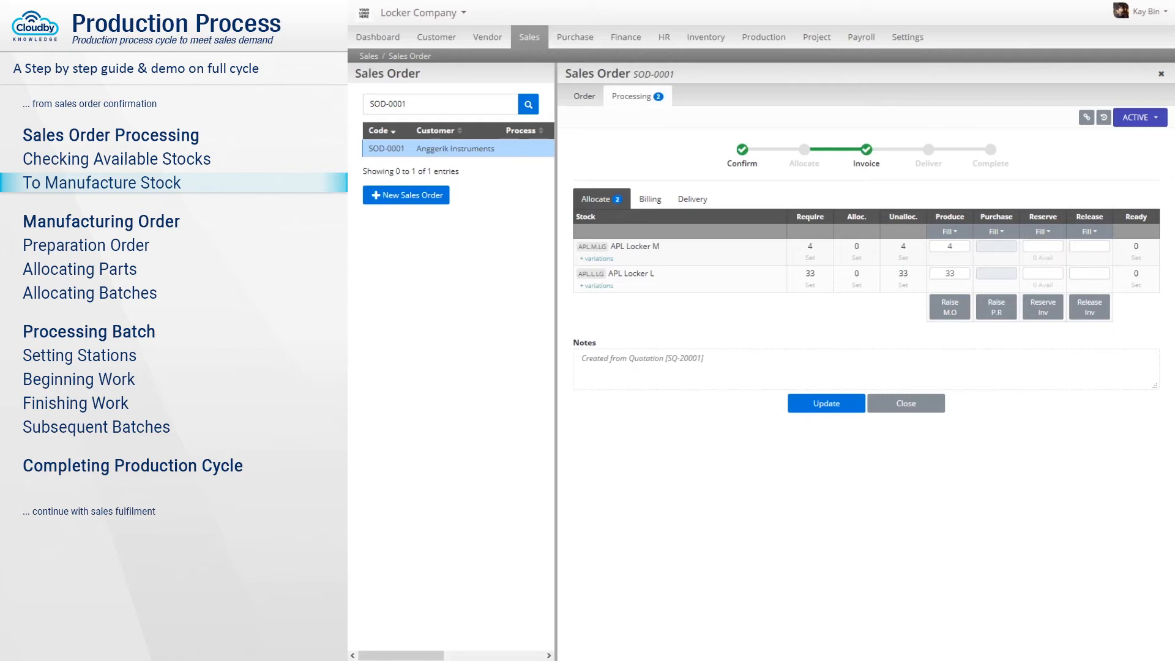
{"action": "left_click", "coordinate": [950, 308]}
{"action": "left_click", "coordinate": [796, 165]}
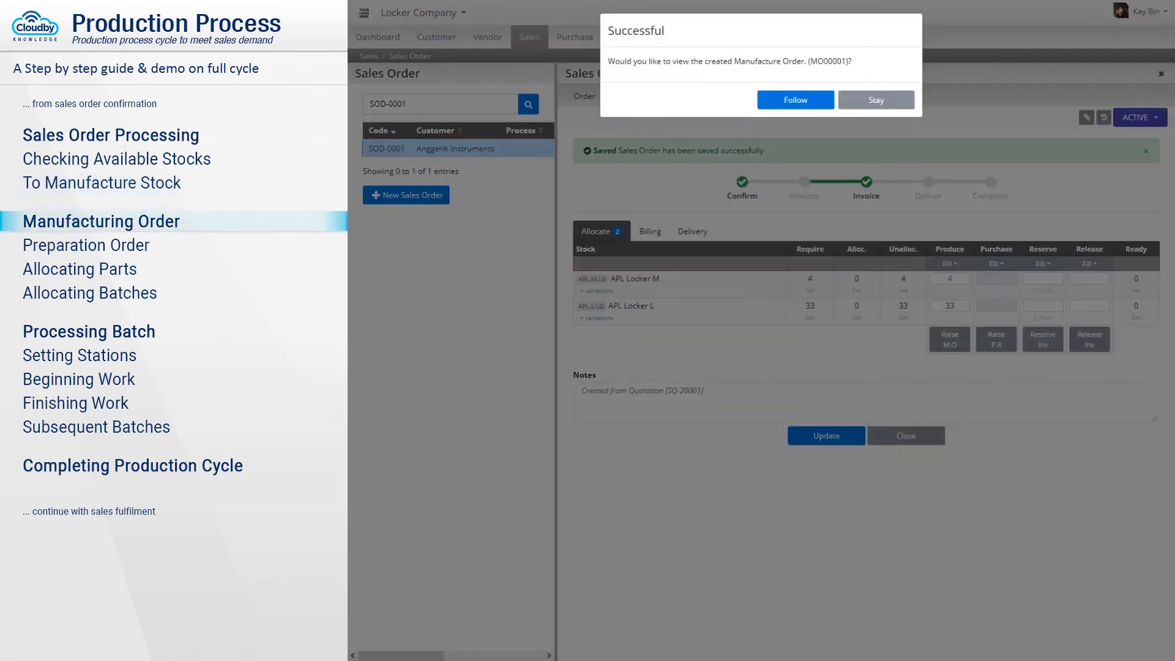
{"action": "left_click", "coordinate": [796, 99]}
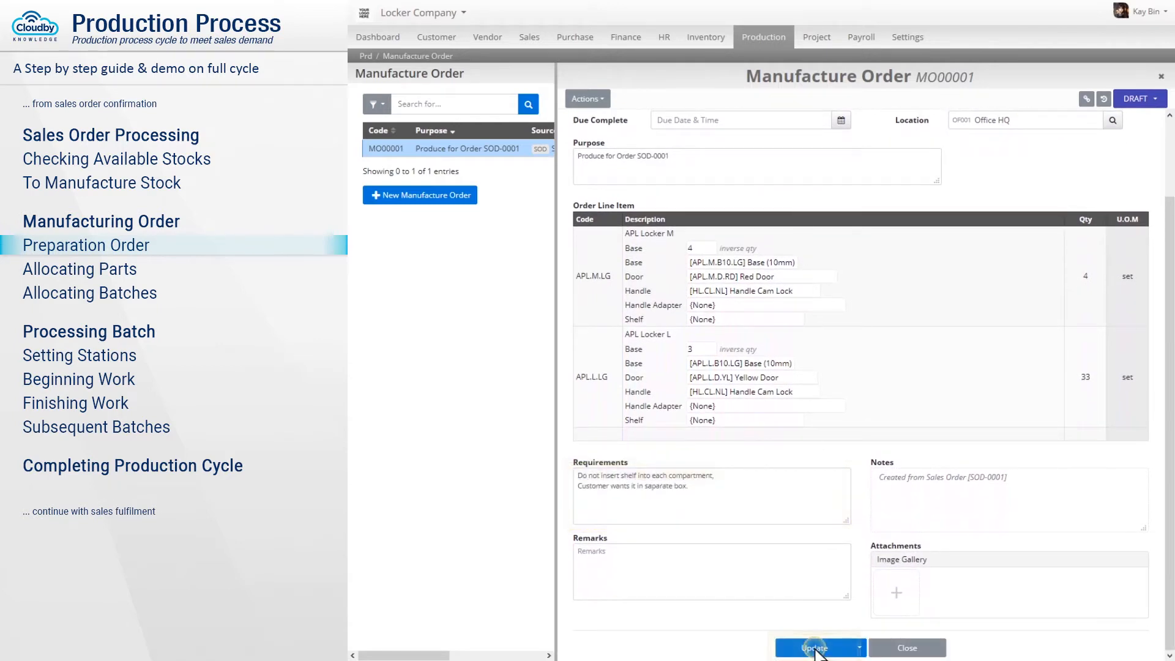
Save draft MO00001 and confirm it so its status changes to Processing.
{"action": "left_click", "coordinate": [812, 647]}
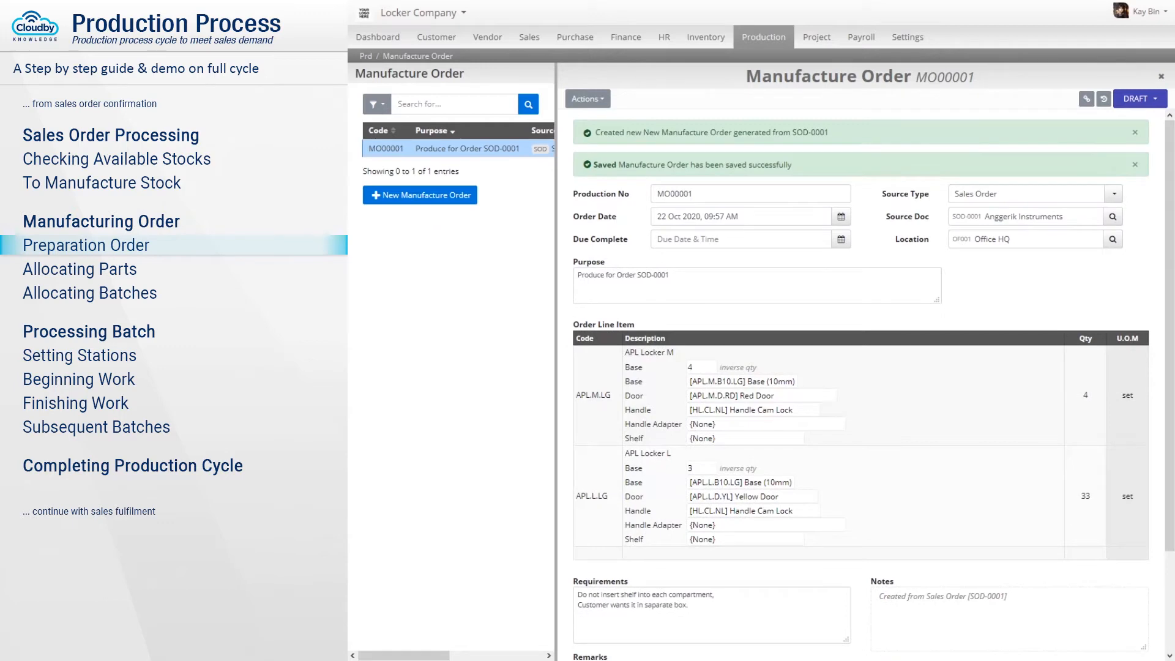
{"action": "left_click", "coordinate": [1142, 101]}
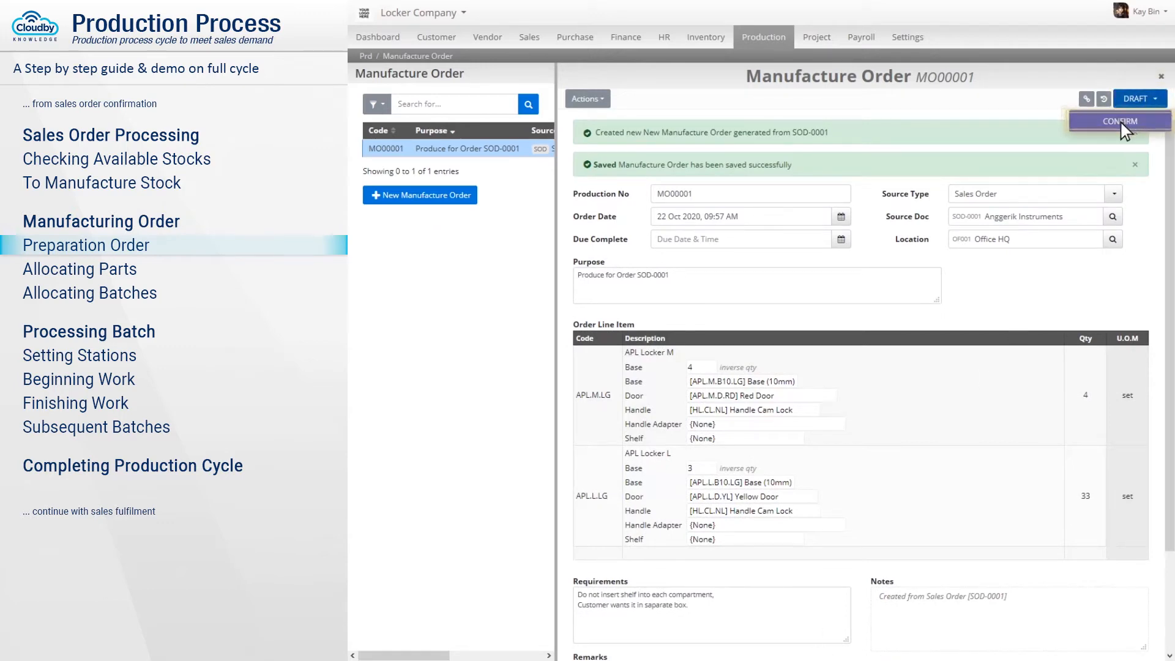
{"action": "left_click", "coordinate": [1121, 122]}
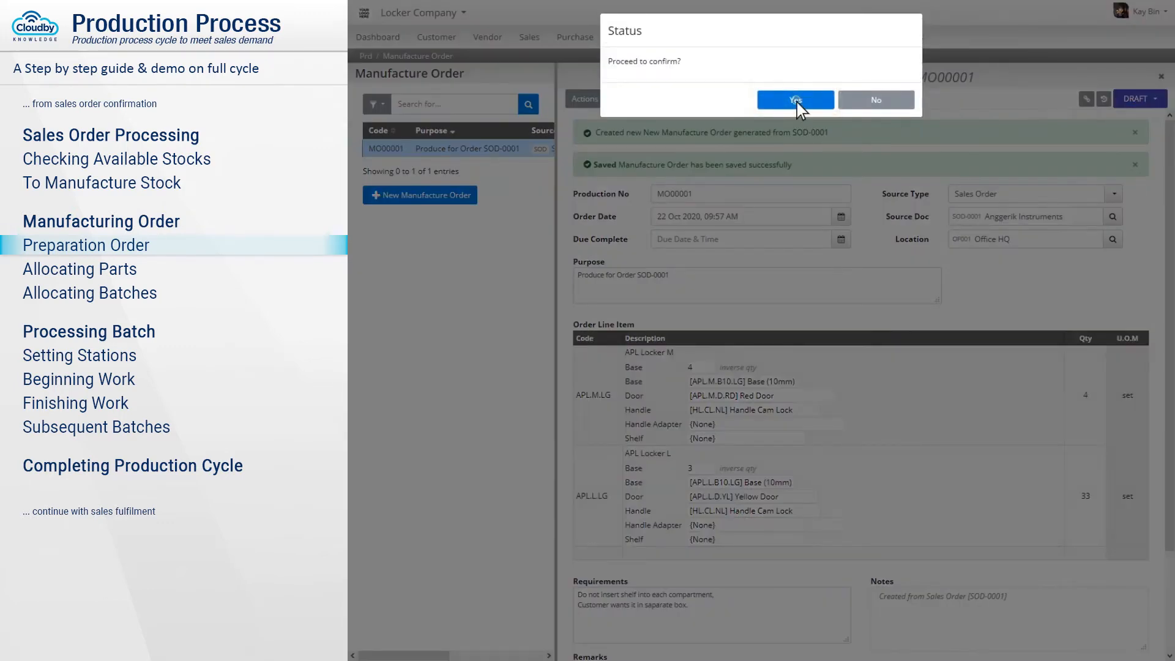
{"action": "left_click", "coordinate": [797, 99]}
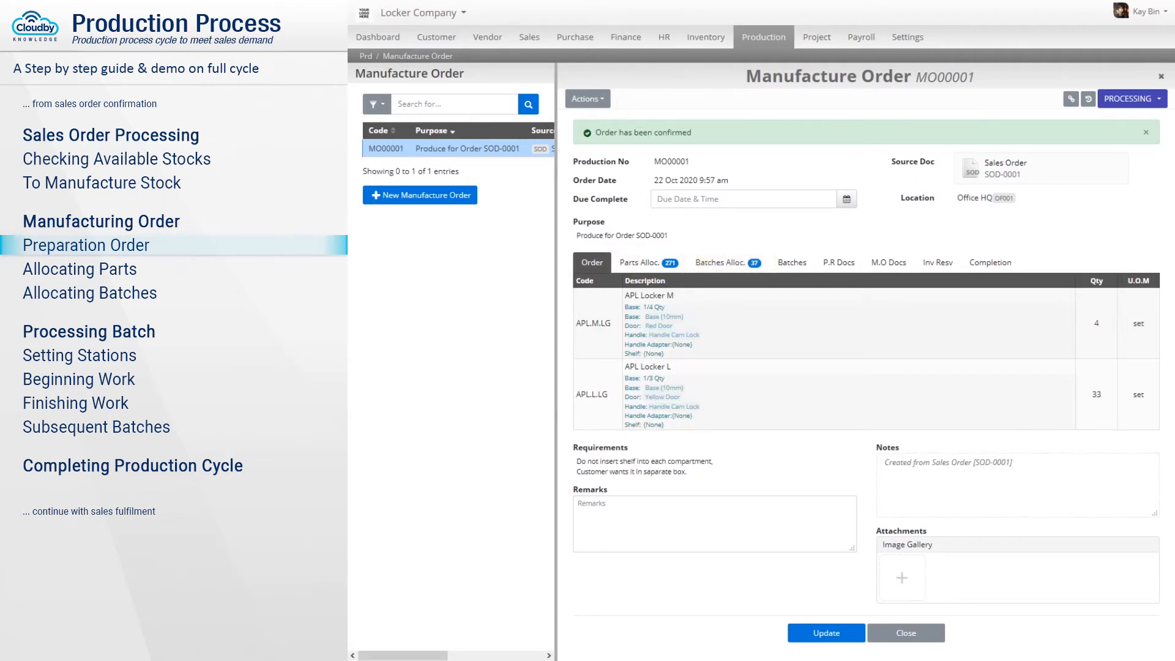
Reserve inventory for every MO00001 part at pending quantity plus 10%, e.g. 41 handles.
{"action": "left_click", "coordinate": [650, 264]}
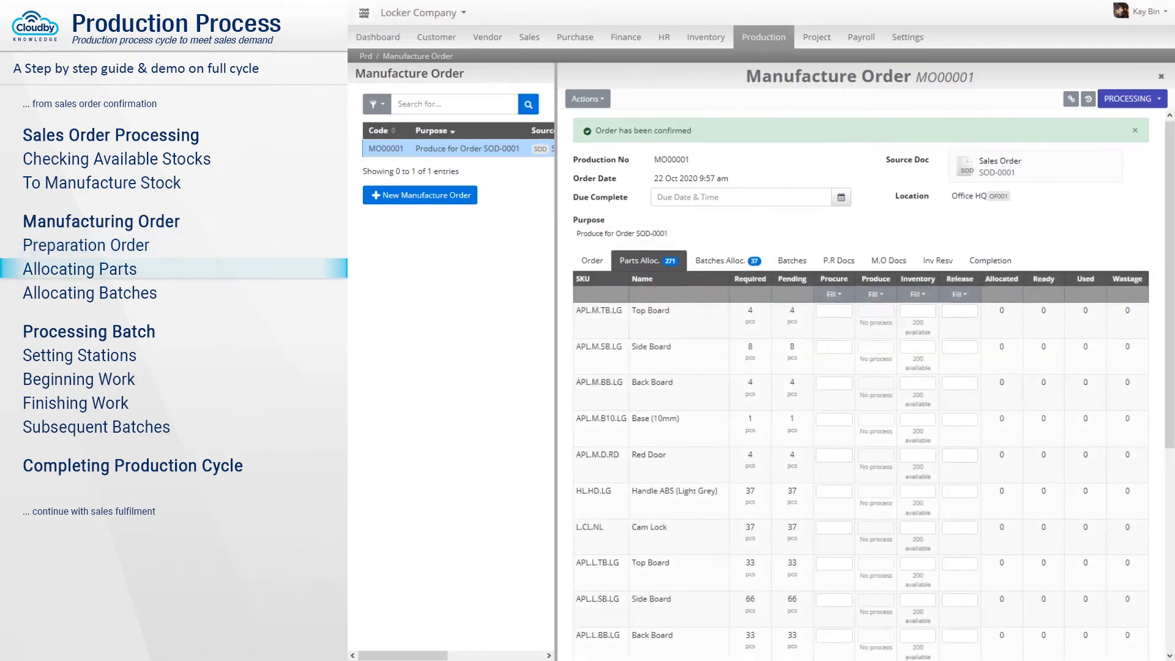
{"action": "scroll", "coordinate": [861, 384], "scroll_direction": "down", "scroll_amount": 3}
{"action": "scroll", "coordinate": [861, 384], "scroll_direction": "down", "scroll_amount": 3}
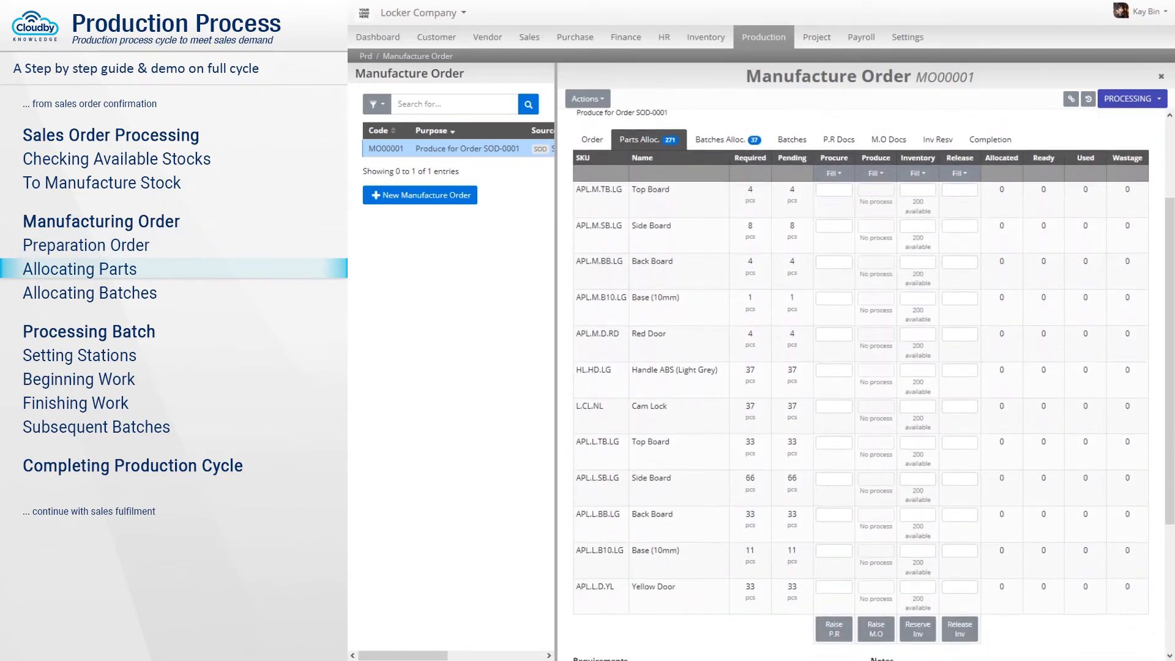
{"action": "scroll", "coordinate": [861, 385], "scroll_direction": "down", "scroll_amount": 1}
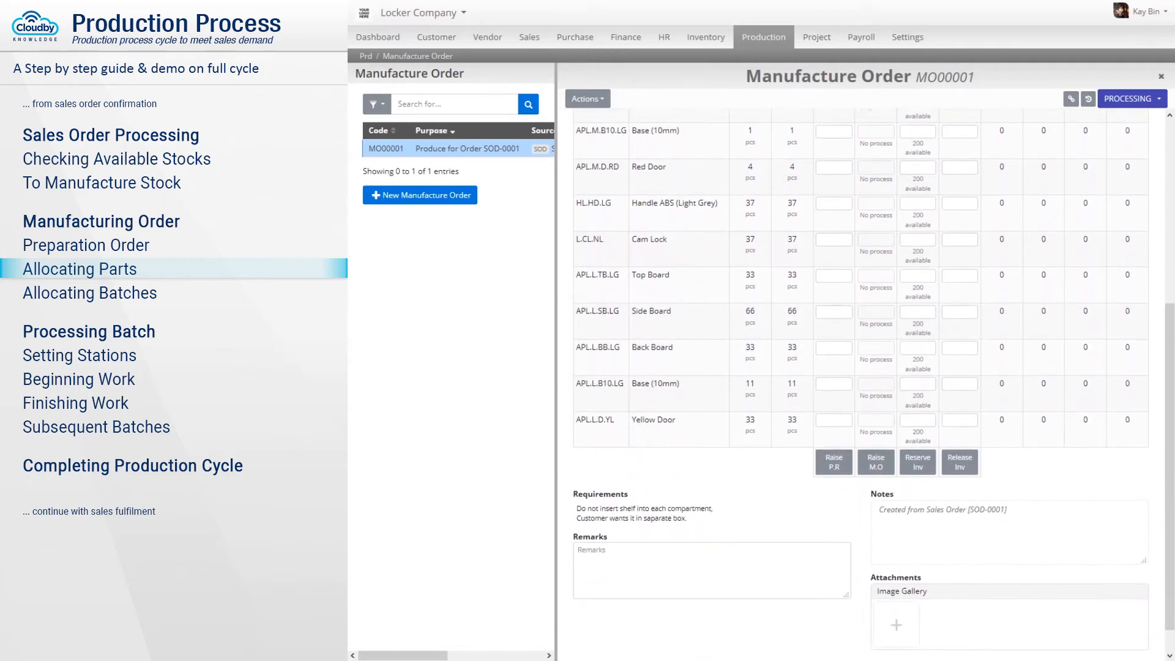
{"action": "scroll", "coordinate": [861, 385], "scroll_direction": "up", "scroll_amount": 3}
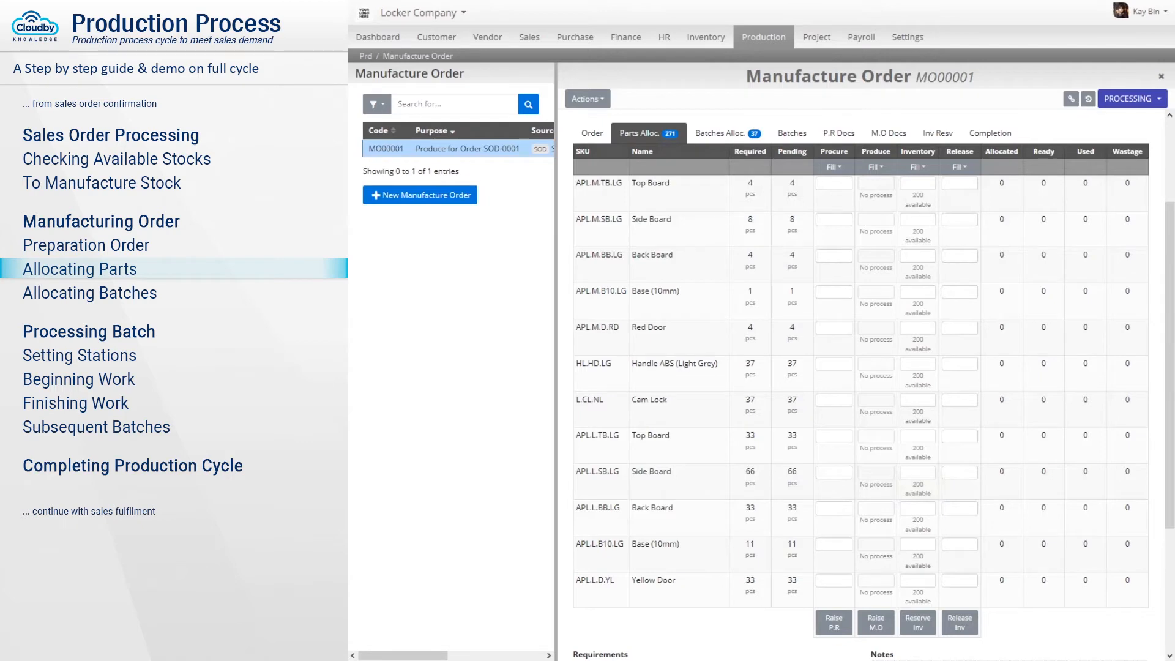
{"action": "scroll", "coordinate": [806, 210], "scroll_direction": "up", "scroll_amount": 3}
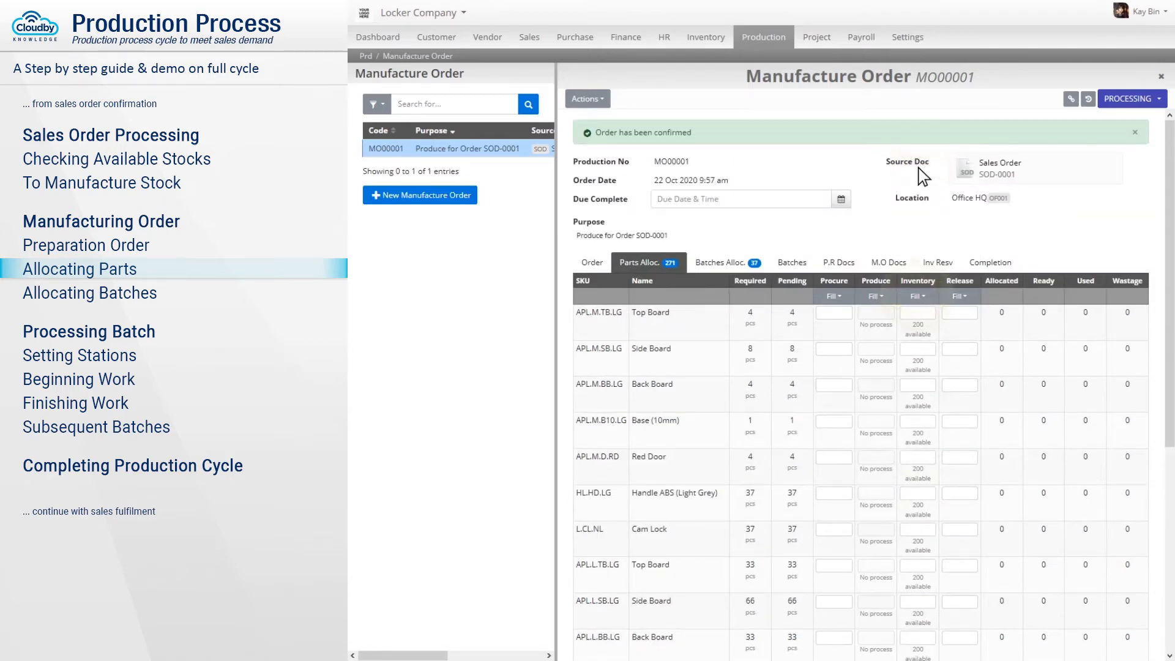
{"action": "left_click", "coordinate": [916, 296]}
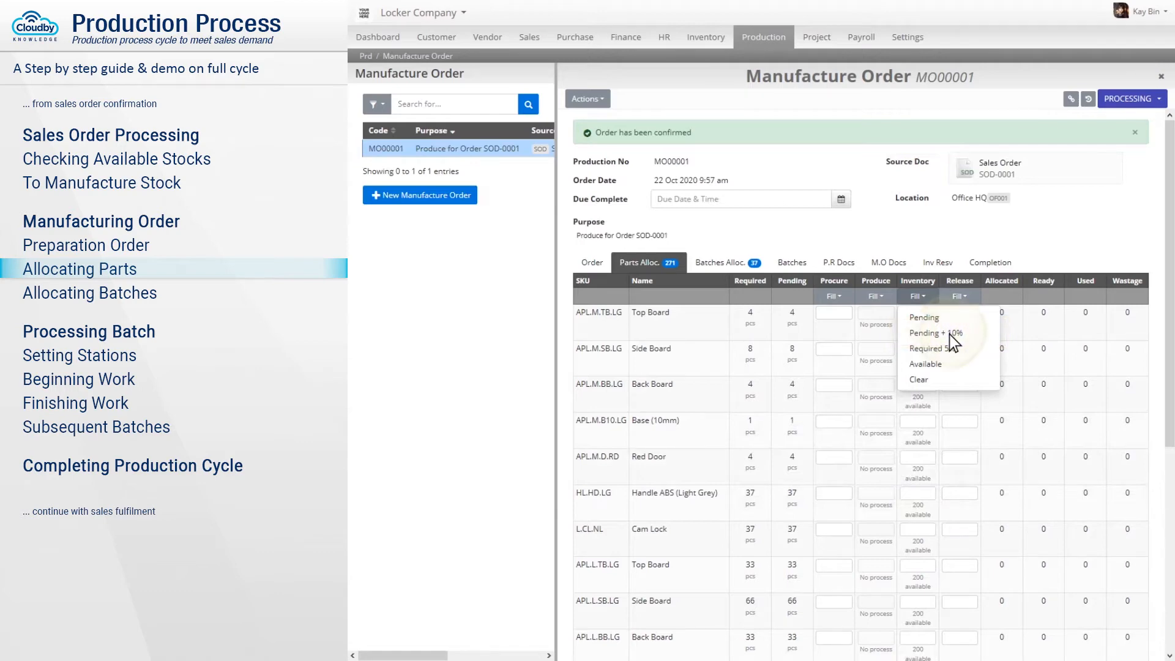
{"action": "left_click", "coordinate": [949, 333]}
{"action": "scroll", "coordinate": [949, 333], "scroll_direction": "down", "scroll_amount": 2}
{"action": "scroll", "coordinate": [950, 333], "scroll_direction": "down", "scroll_amount": 5}
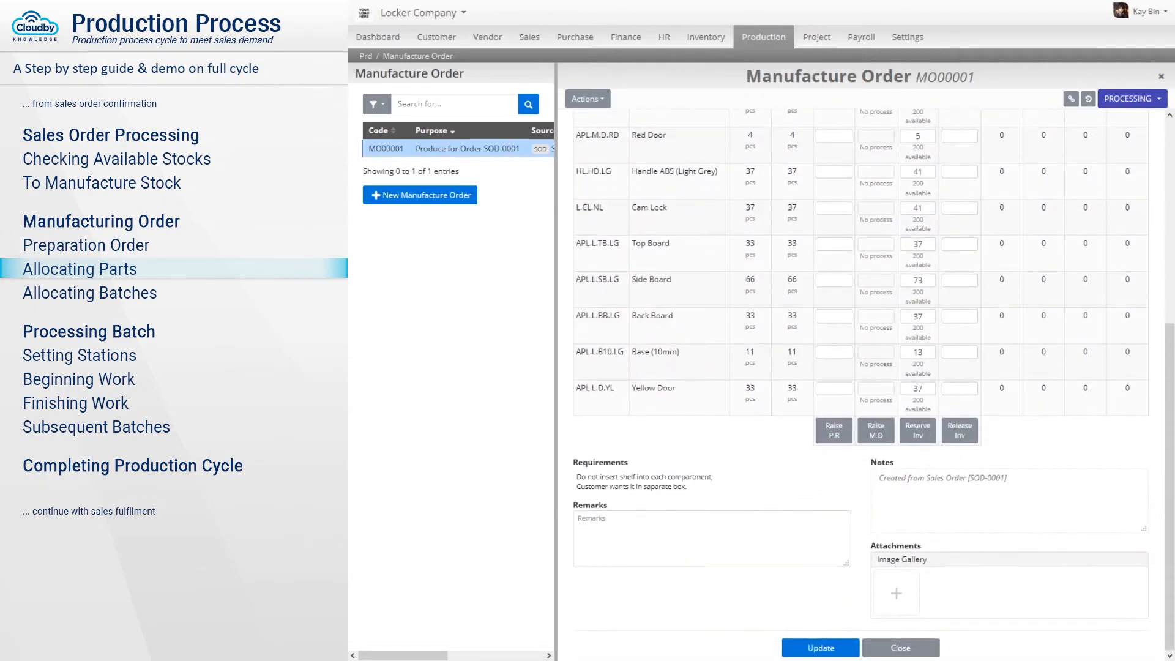
{"action": "left_click", "coordinate": [918, 431]}
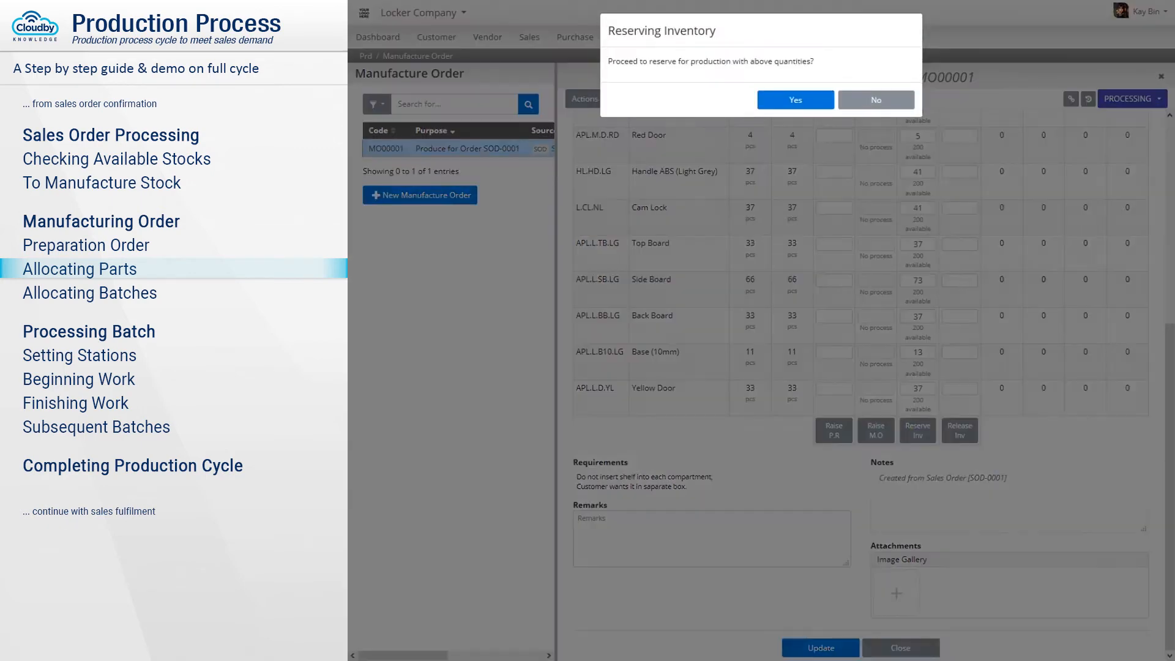
{"action": "left_click", "coordinate": [794, 100]}
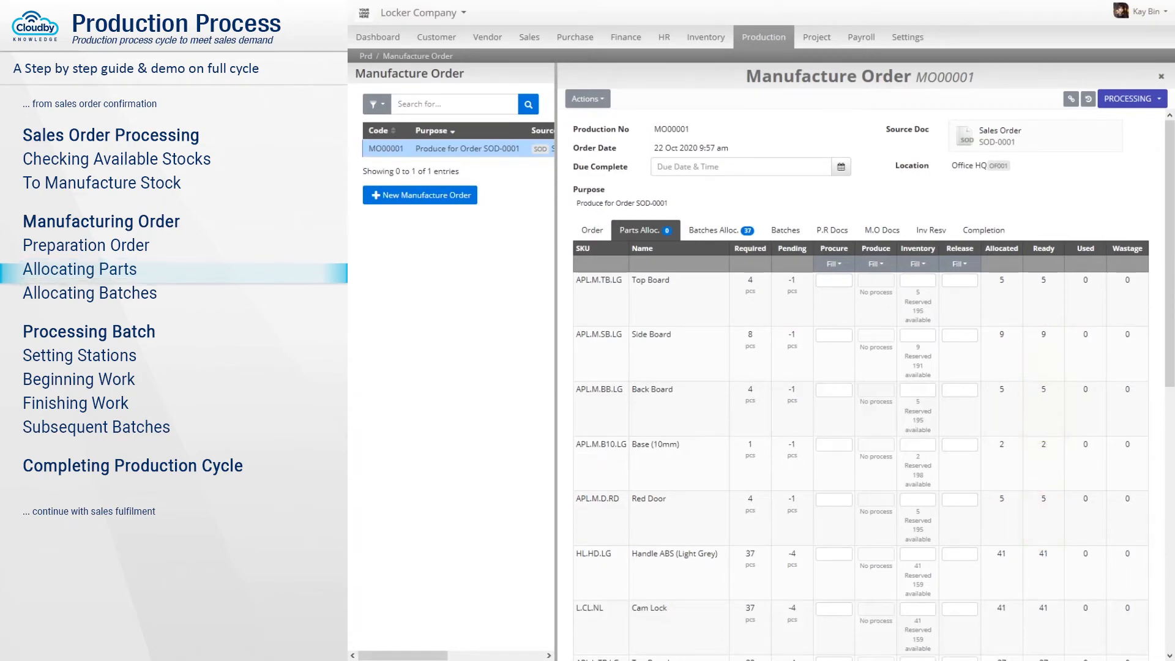
Create batch order BO00001 for 4 APL Locker M sets with the Assembly Standard Locker process.
{"action": "left_click", "coordinate": [722, 230]}
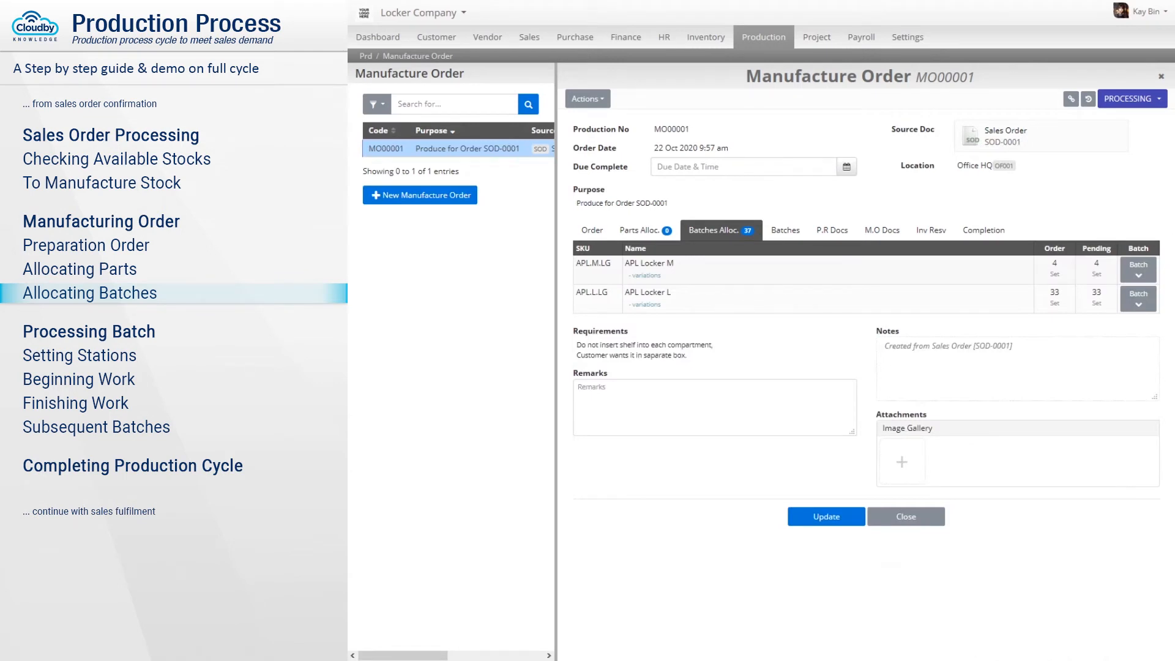
{"action": "left_click", "coordinate": [644, 275]}
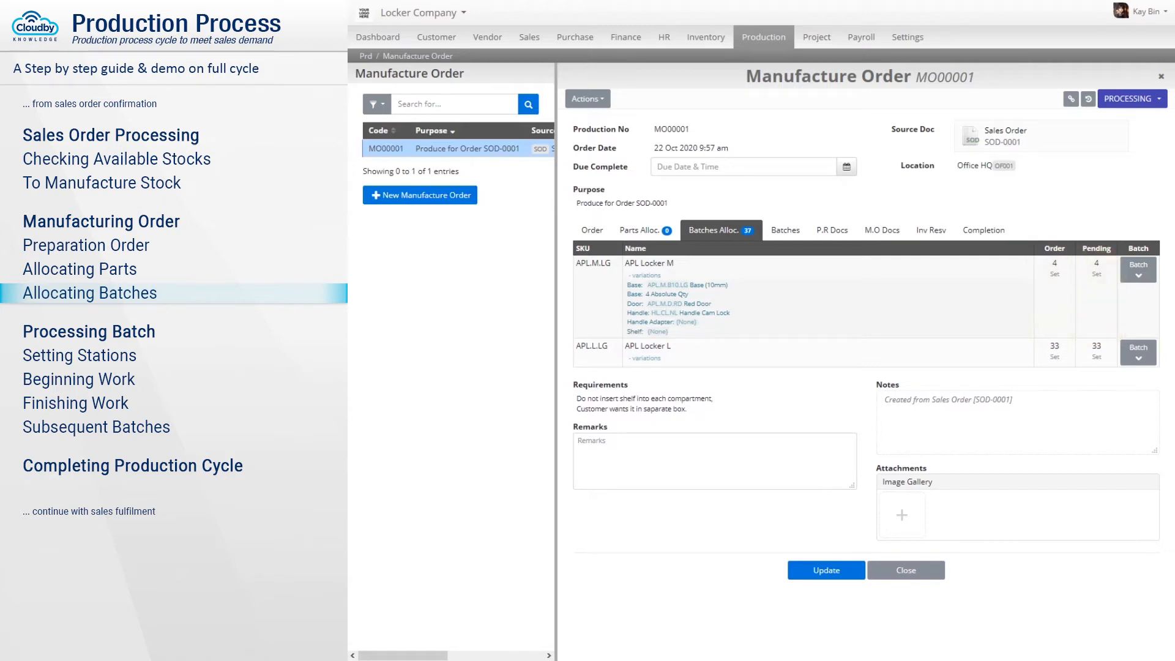
{"action": "left_click", "coordinate": [1139, 270]}
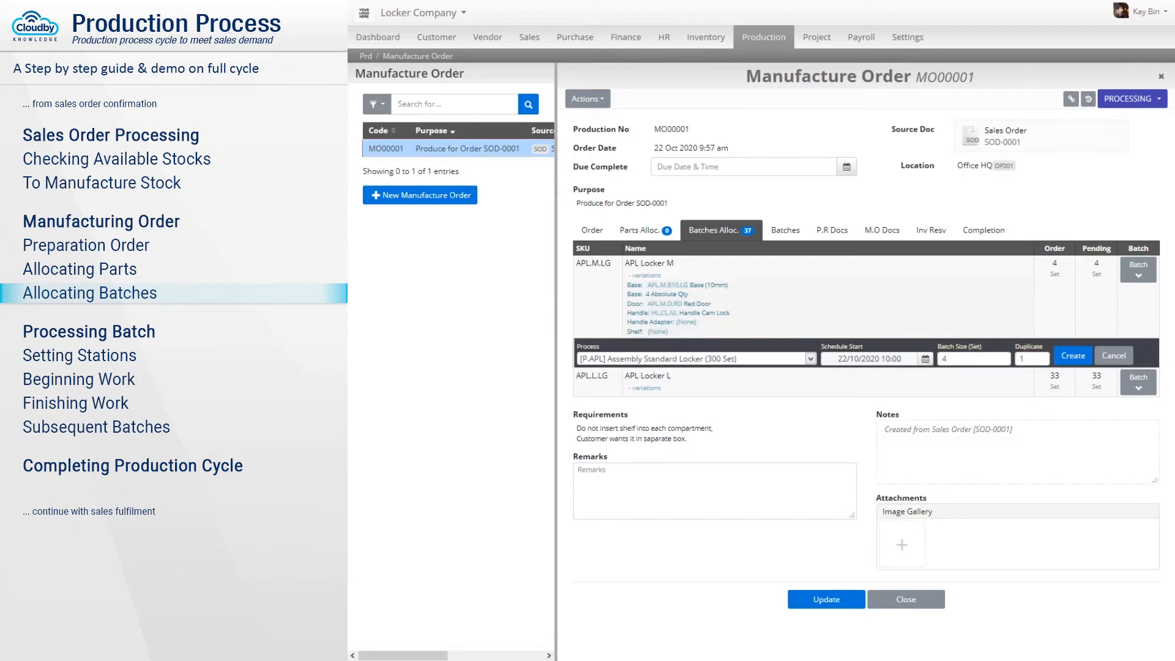
{"action": "left_click", "coordinate": [1074, 355]}
{"action": "key", "text": "Return"}
{"action": "left_click", "coordinate": [796, 100]}
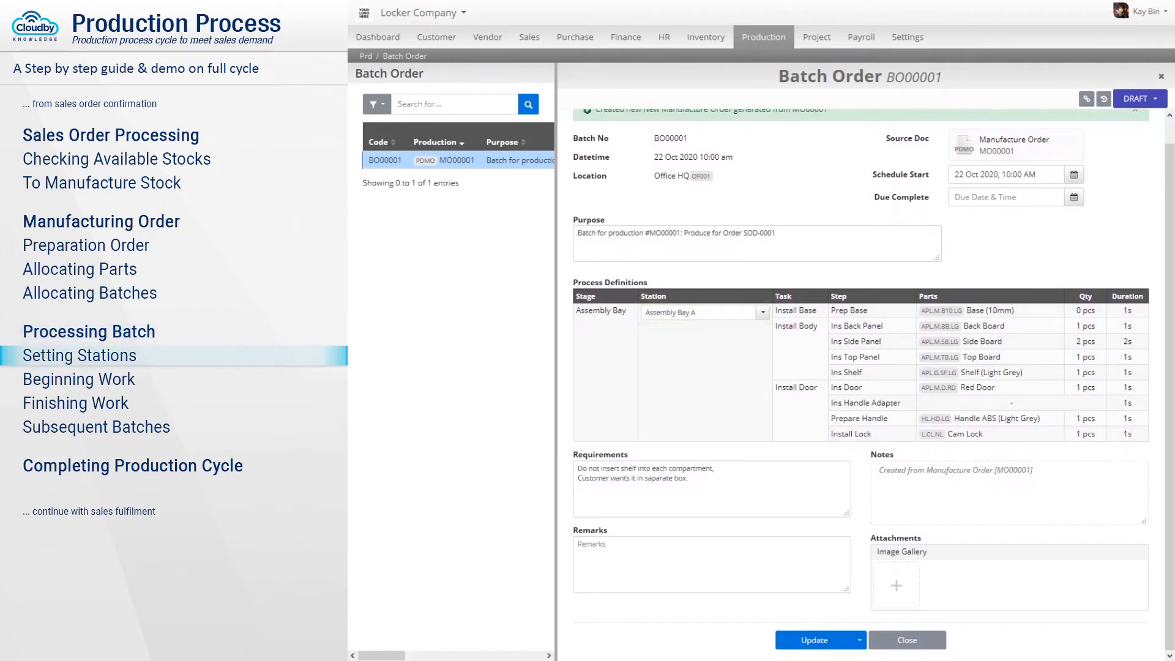
Save BO00001 with station Assembly Bay A and confirm it to Processing.
{"action": "left_click", "coordinate": [810, 640]}
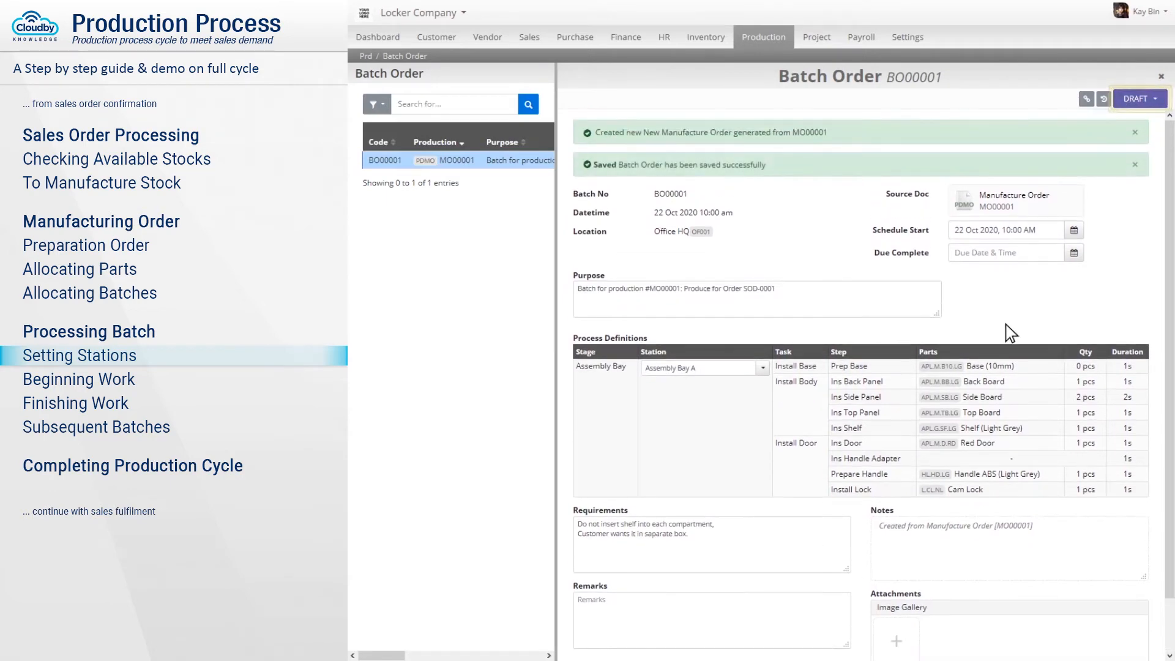
{"action": "left_click", "coordinate": [1142, 100]}
{"action": "left_click", "coordinate": [1122, 122]}
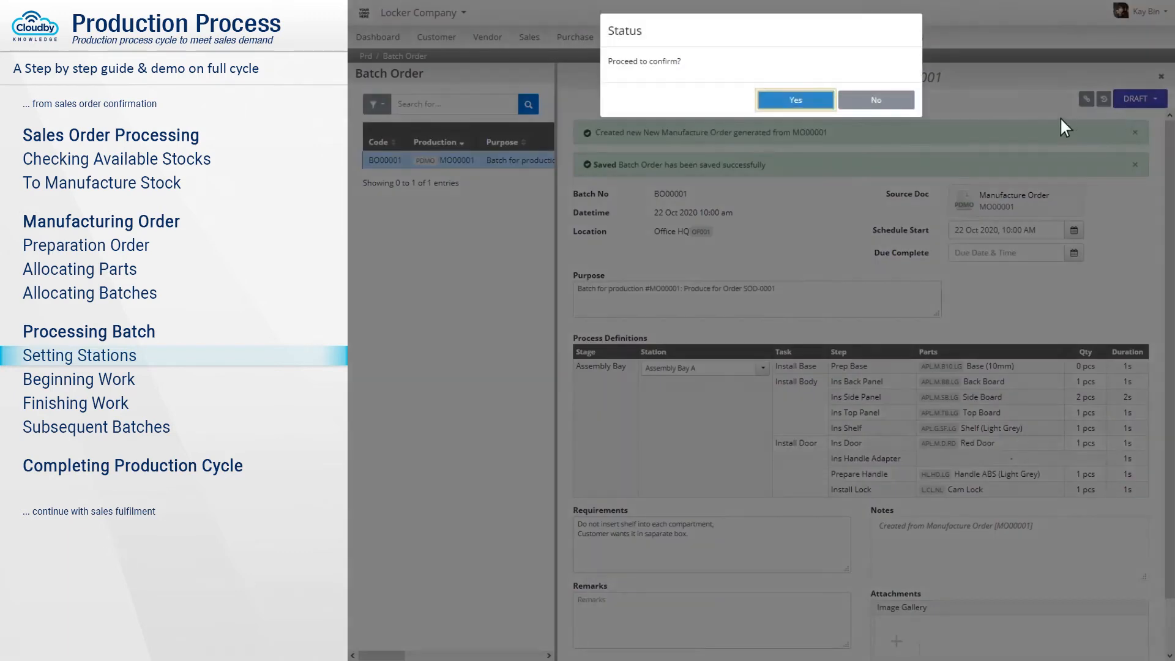
{"action": "left_click", "coordinate": [797, 103]}
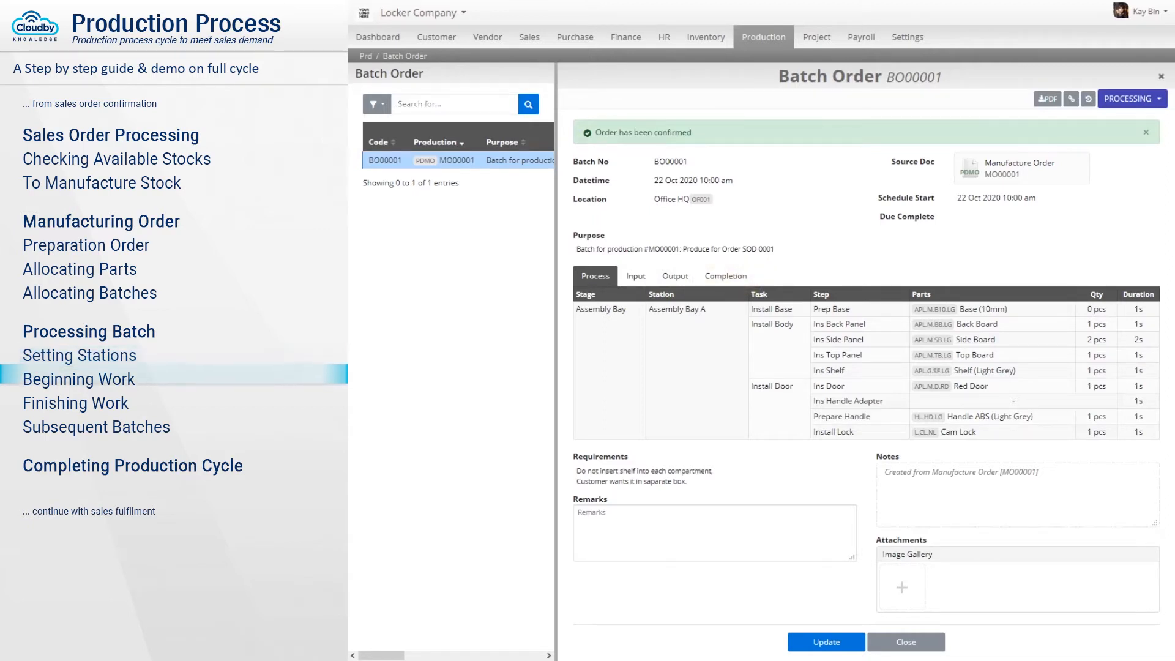
Enter BO00001 taken quantities 5, 9, 5, 2, 5, 5, 5 and save them.
{"action": "left_click", "coordinate": [634, 275]}
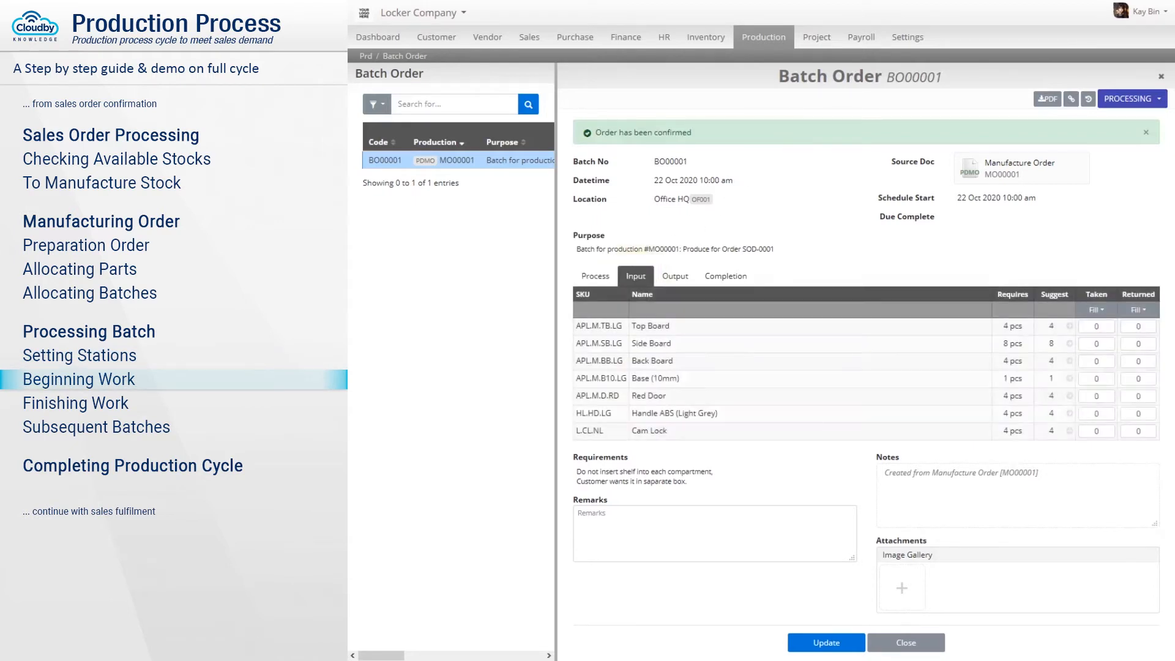
{"action": "left_click", "coordinate": [1096, 326]}
{"action": "type", "text": "59"}
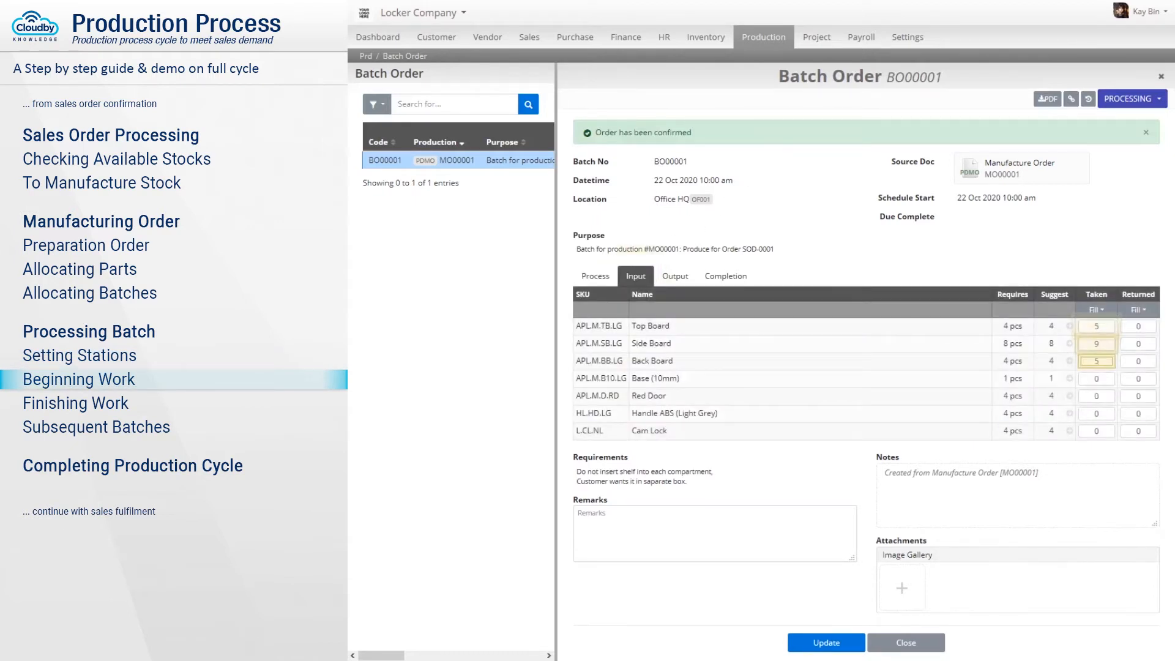
{"action": "type", "text": "52555"}
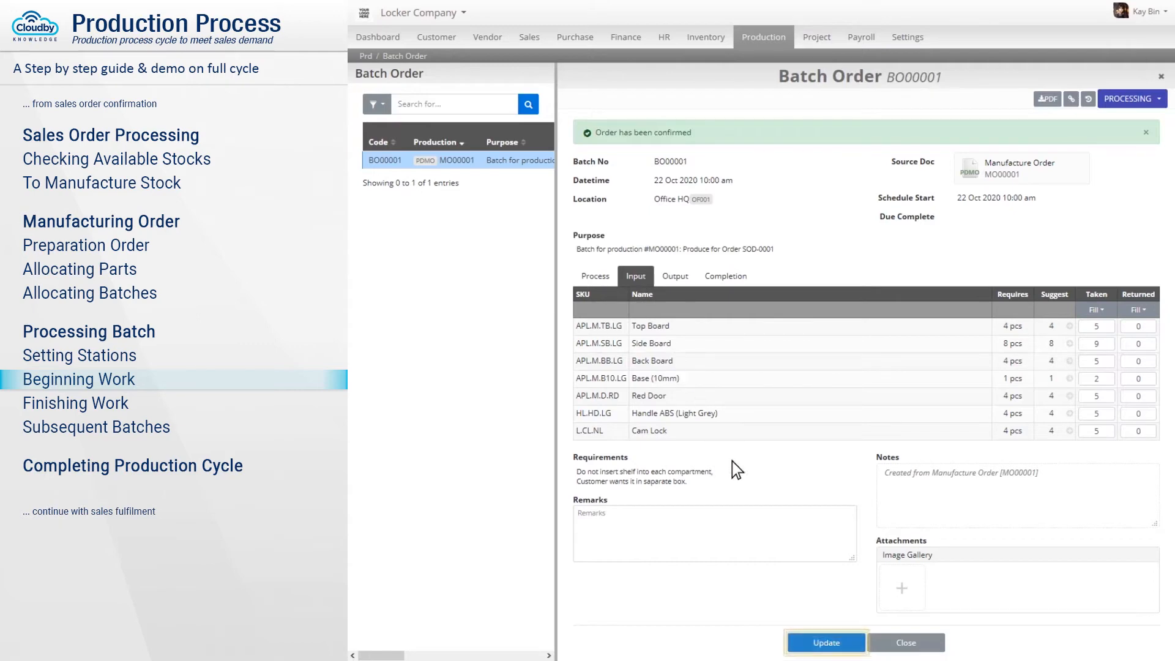
{"action": "left_click", "coordinate": [826, 642]}
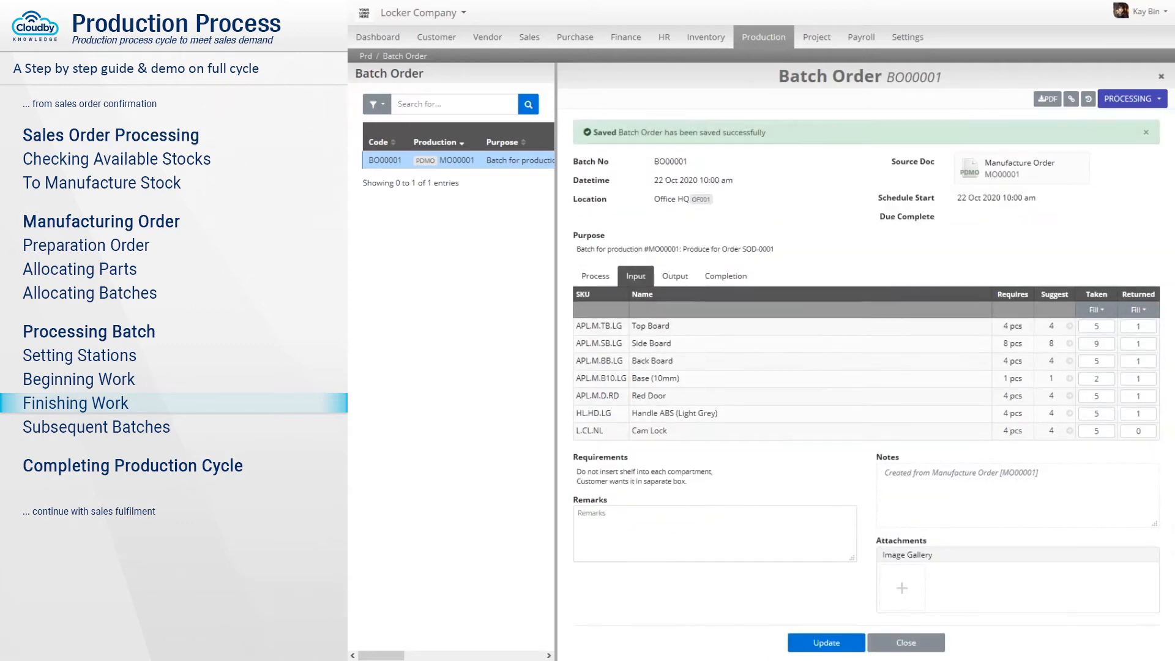
{"action": "left_click", "coordinate": [676, 277]}
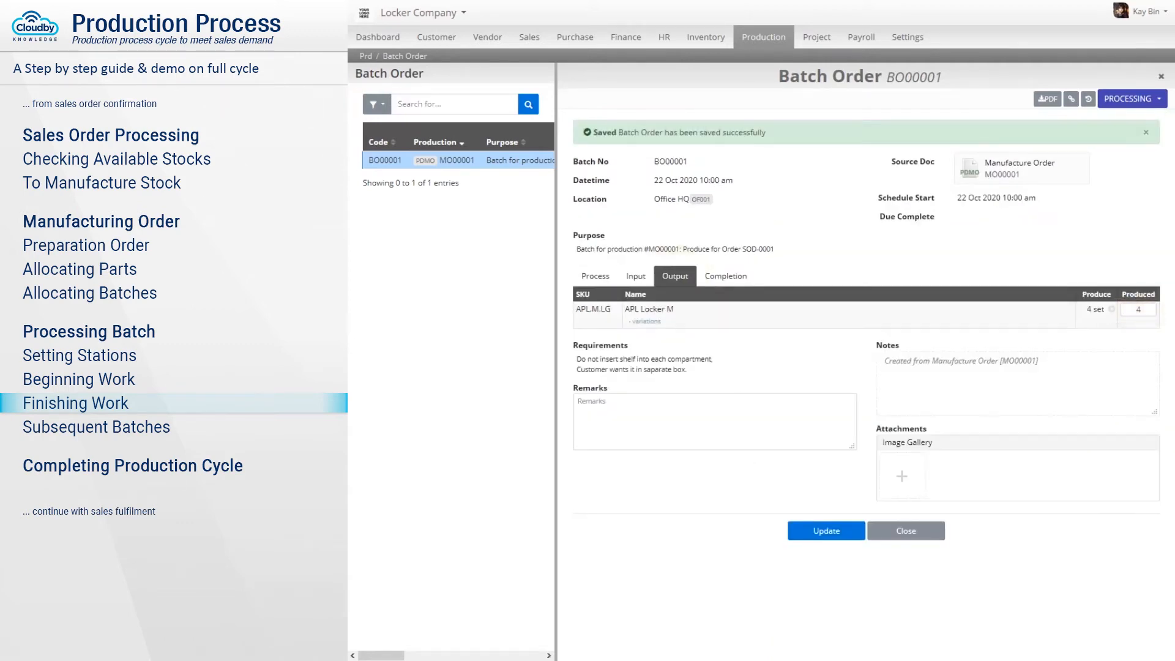
Save the 4 APL Locker M output and complete batch BO00001, returning to MO00001.
{"action": "left_click", "coordinate": [828, 531]}
{"action": "left_click", "coordinate": [726, 276]}
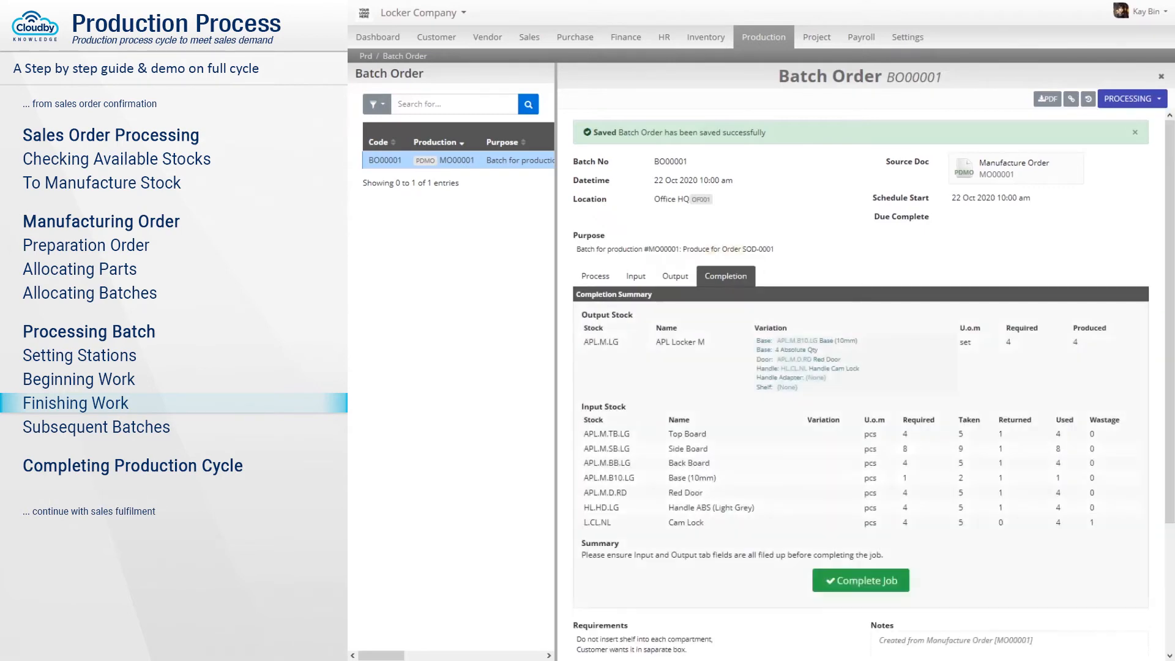
{"action": "scroll", "coordinate": [860, 380], "scroll_direction": "down", "scroll_amount": 2}
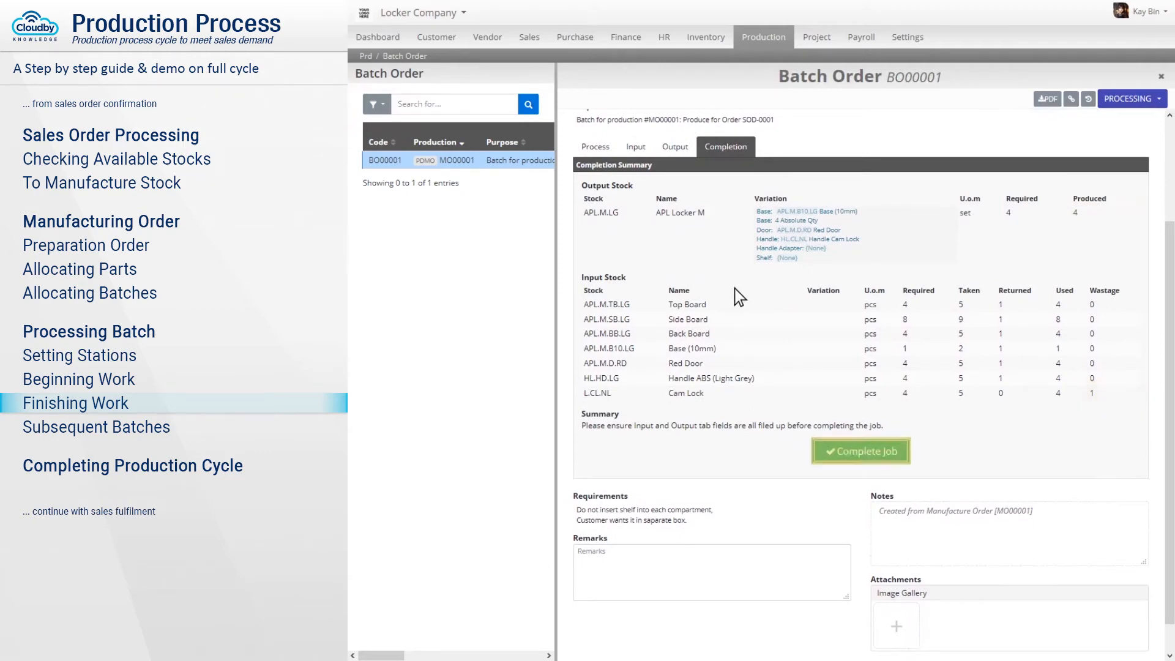
{"action": "left_click", "coordinate": [862, 453]}
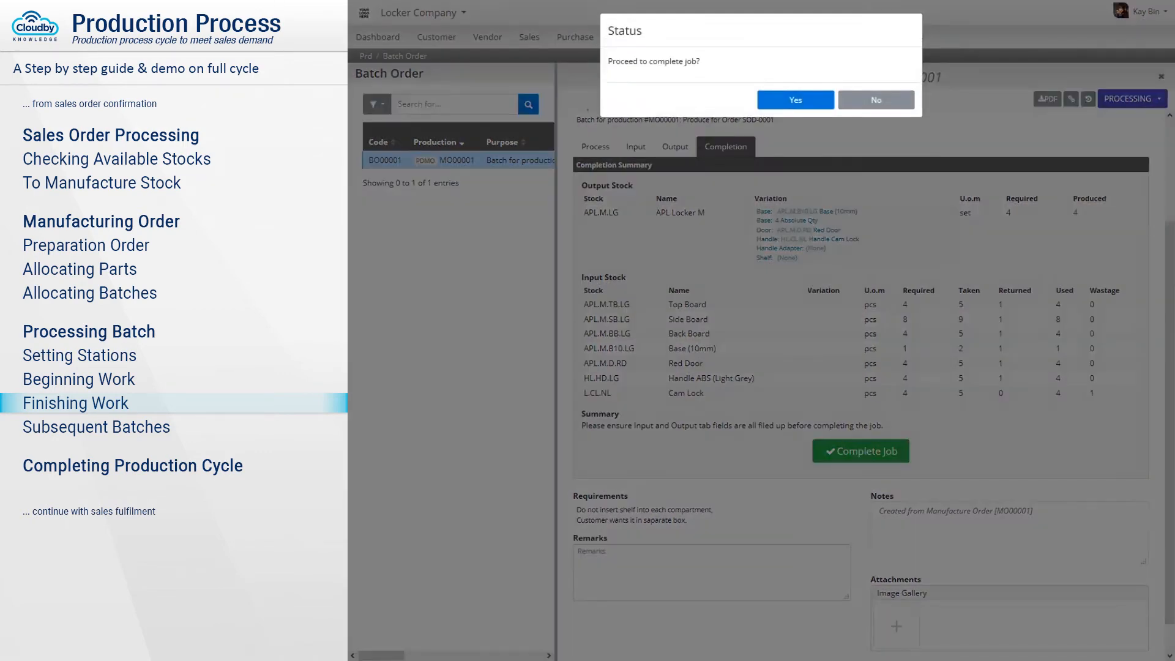
{"action": "left_click", "coordinate": [796, 100]}
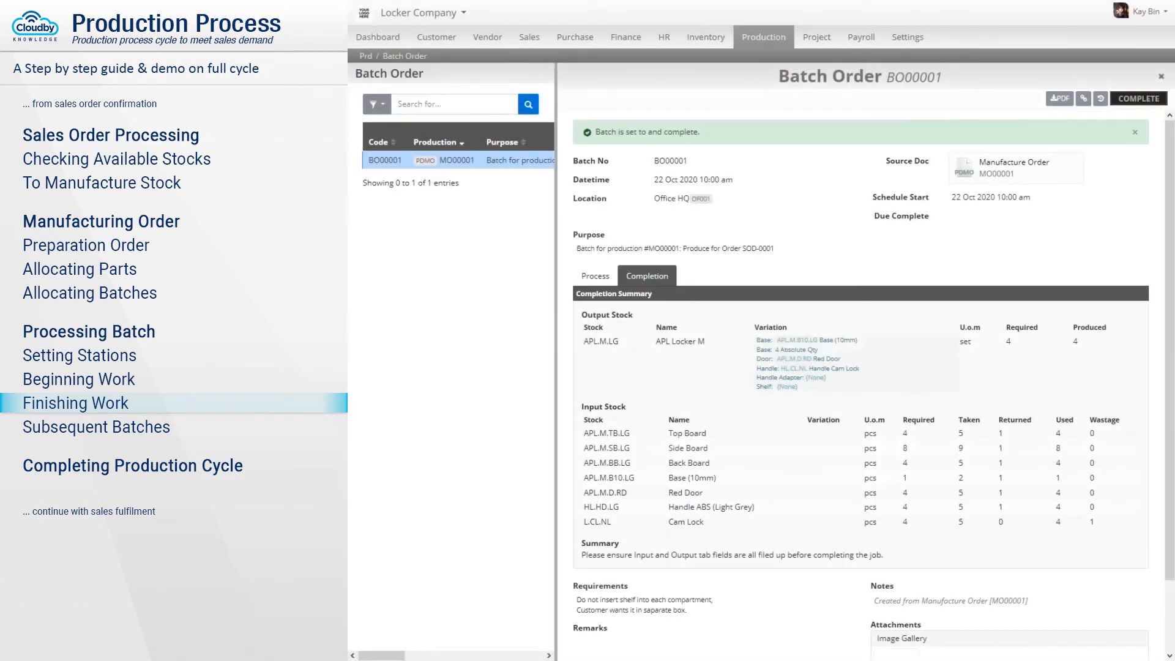
{"action": "left_click", "coordinate": [1015, 170]}
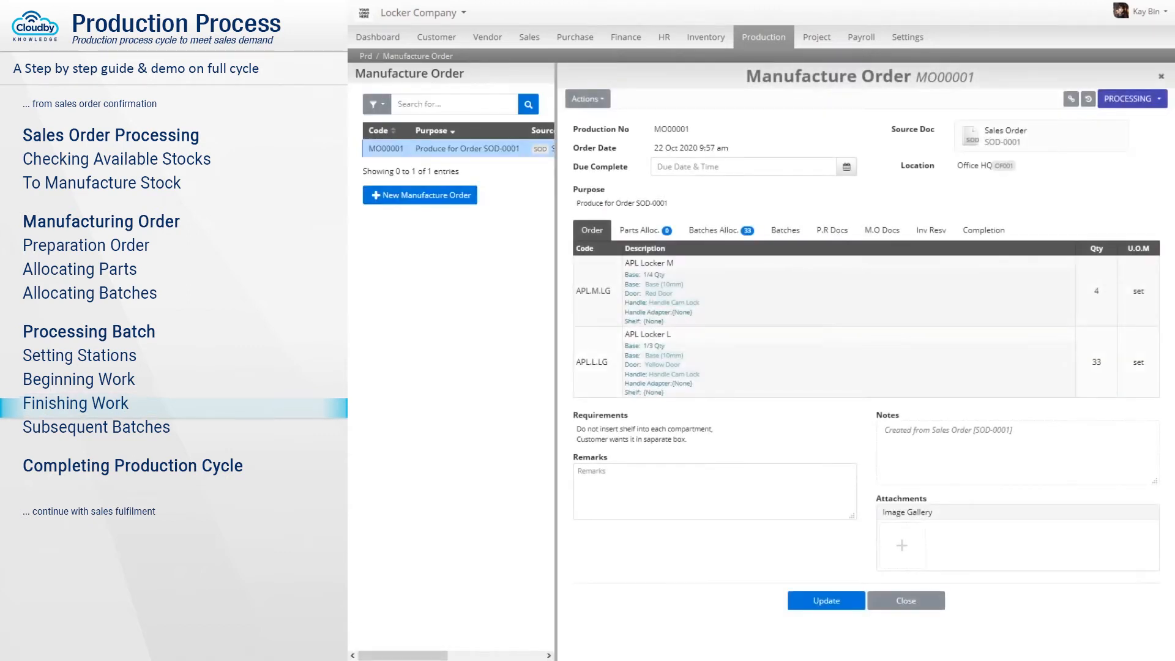
Create batch order BO00002 for the 33 pending APL Locker L sets and open it.
{"action": "left_click", "coordinate": [721, 230]}
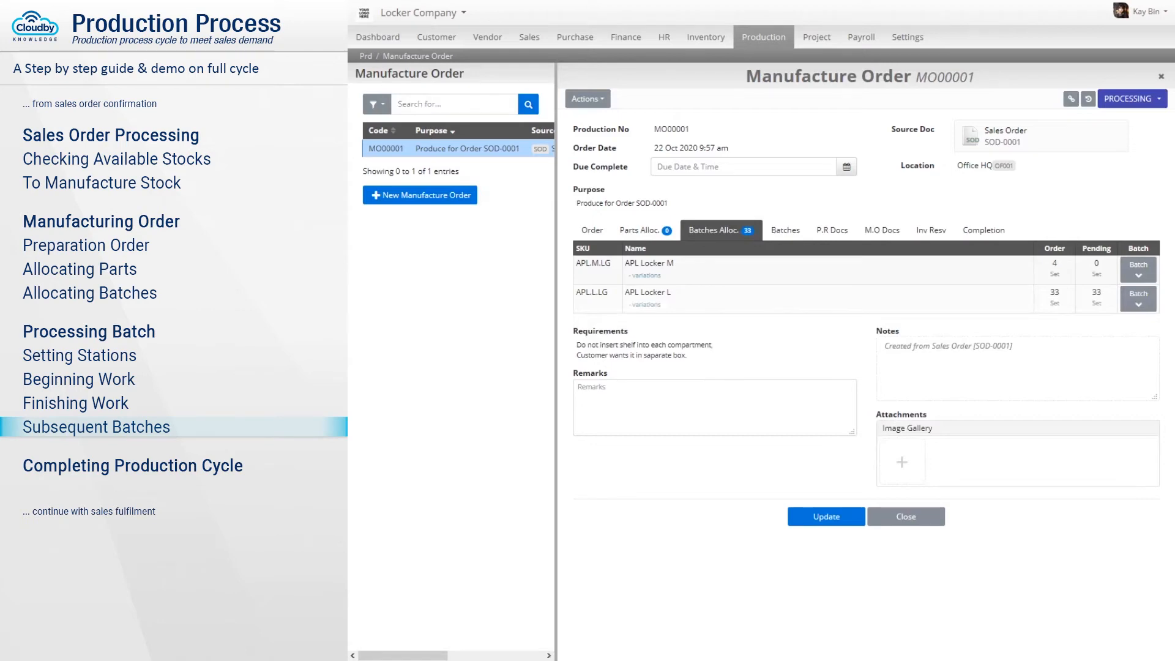
{"action": "left_click", "coordinate": [1138, 298]}
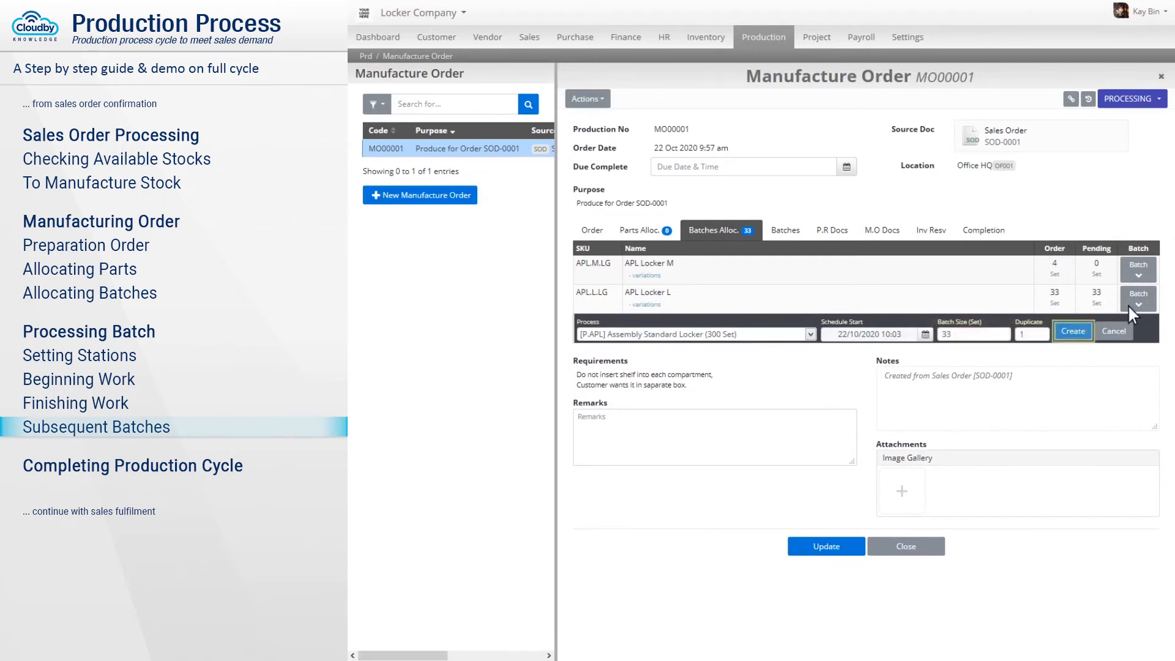
{"action": "left_click", "coordinate": [1074, 331]}
{"action": "left_click", "coordinate": [795, 100]}
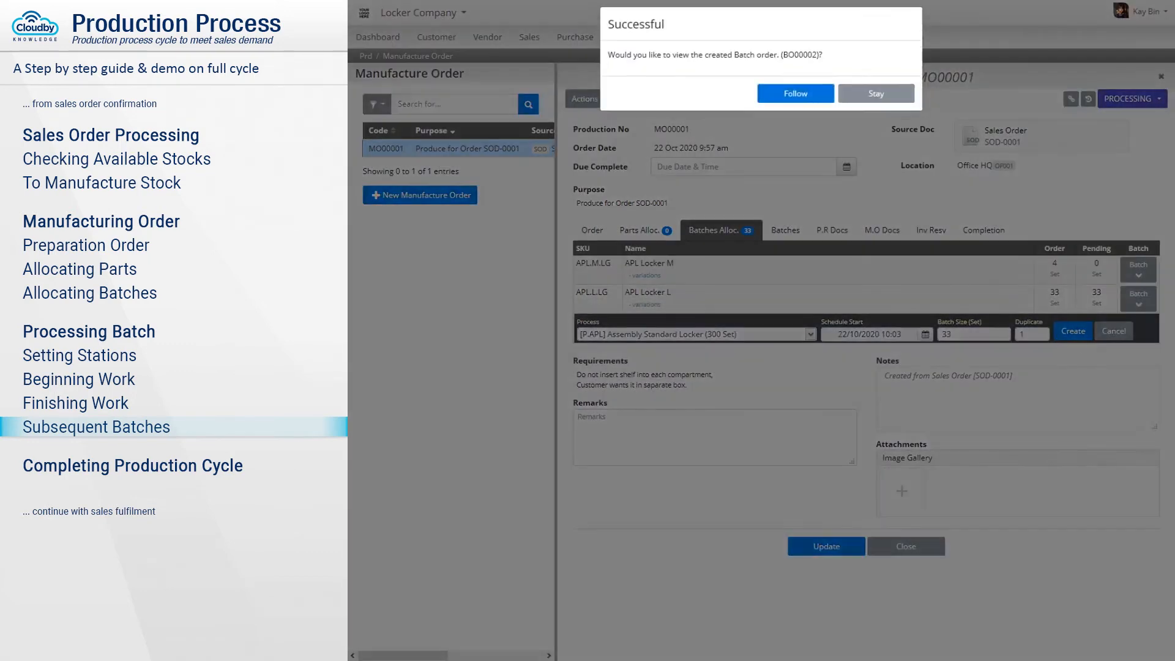
{"action": "left_click", "coordinate": [797, 102]}
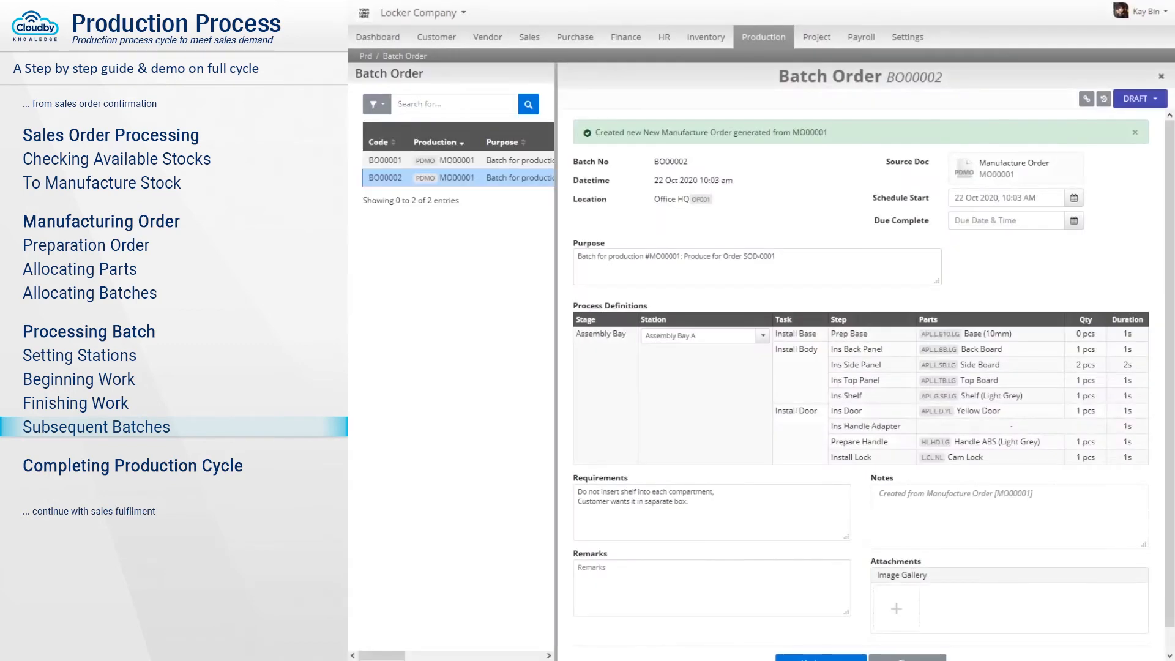
Save draft BO00002 and confirm it so it starts processing.
{"action": "scroll", "coordinate": [820, 612], "scroll_direction": "down", "scroll_amount": 1}
{"action": "left_click", "coordinate": [820, 640]}
{"action": "left_click", "coordinate": [1141, 99]}
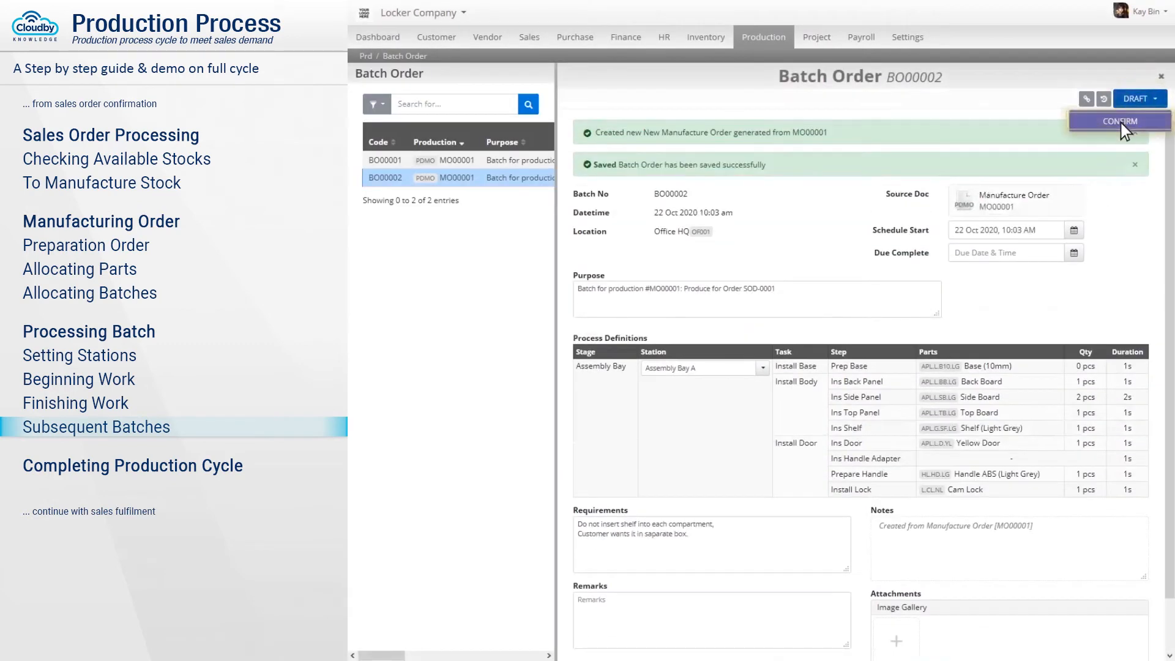
{"action": "left_click", "coordinate": [1121, 121]}
{"action": "left_click", "coordinate": [797, 102]}
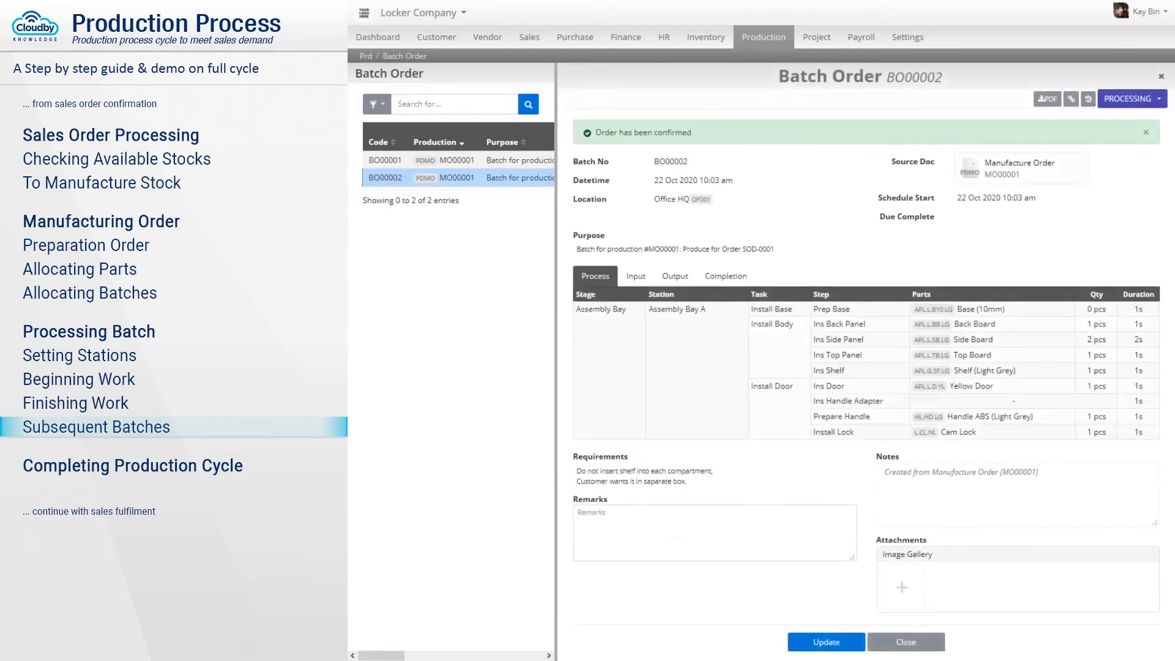
Fill BO00002's taken part quantities with the suggested amounts and save them.
{"action": "left_click", "coordinate": [636, 276]}
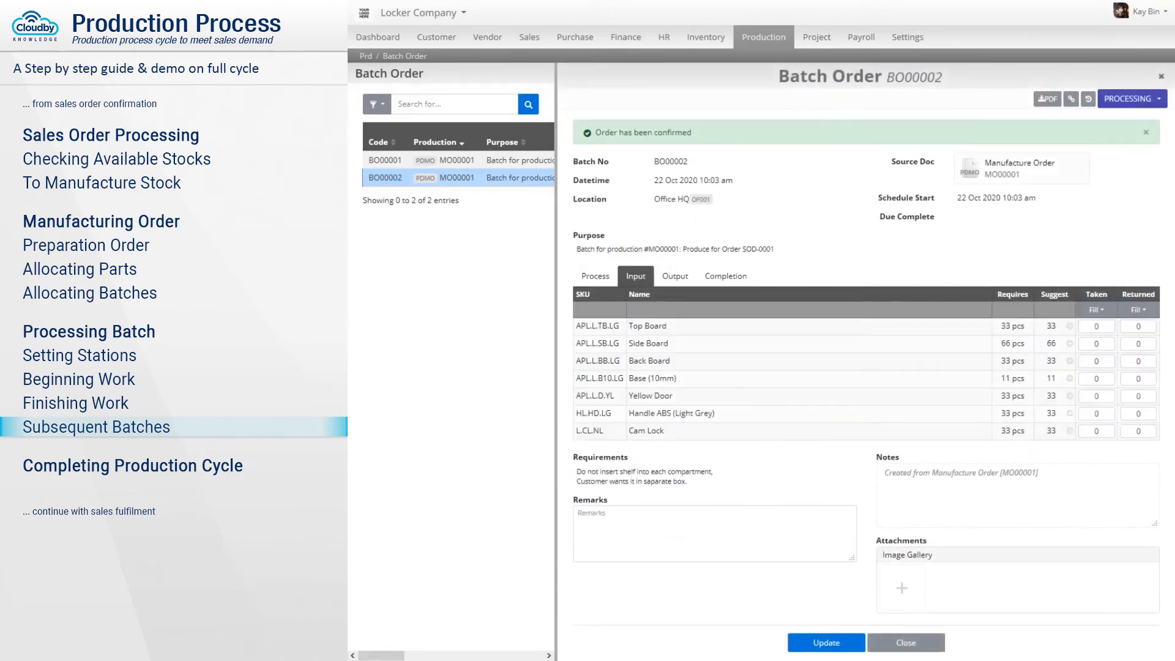
{"action": "left_click", "coordinate": [1077, 309]}
{"action": "left_click", "coordinate": [1122, 333]}
{"action": "left_click", "coordinate": [828, 642]}
{"action": "left_click", "coordinate": [676, 310]}
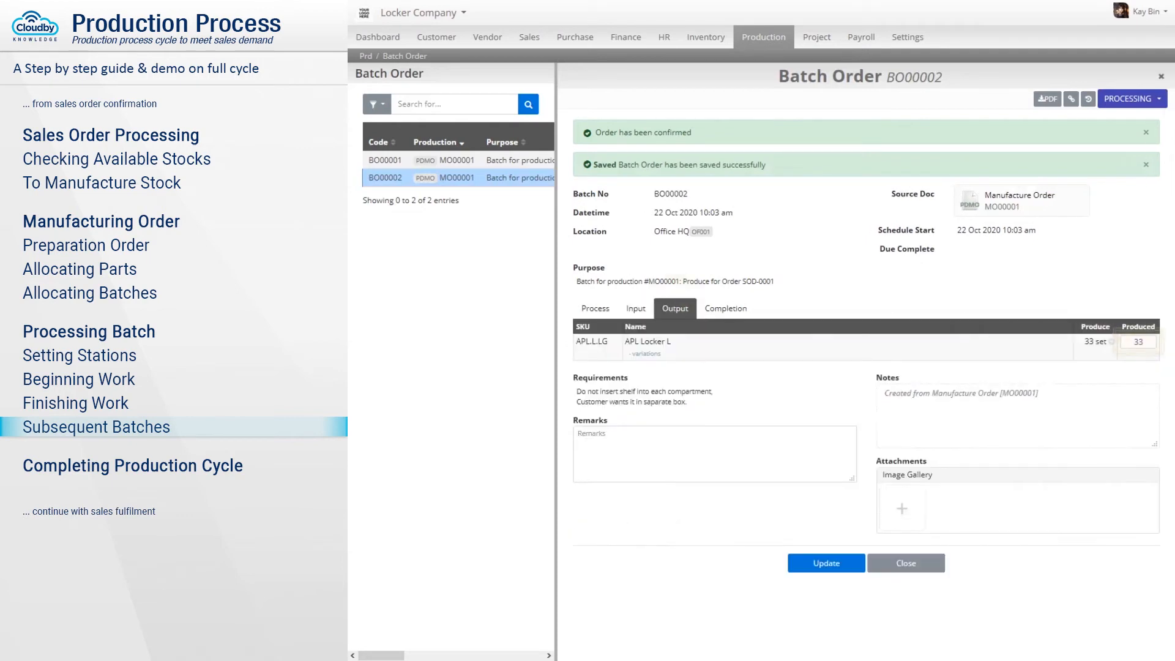
Complete the BO00002 job with 33 APL Locker L produced and return to MO00001.
{"action": "left_click", "coordinate": [726, 276]}
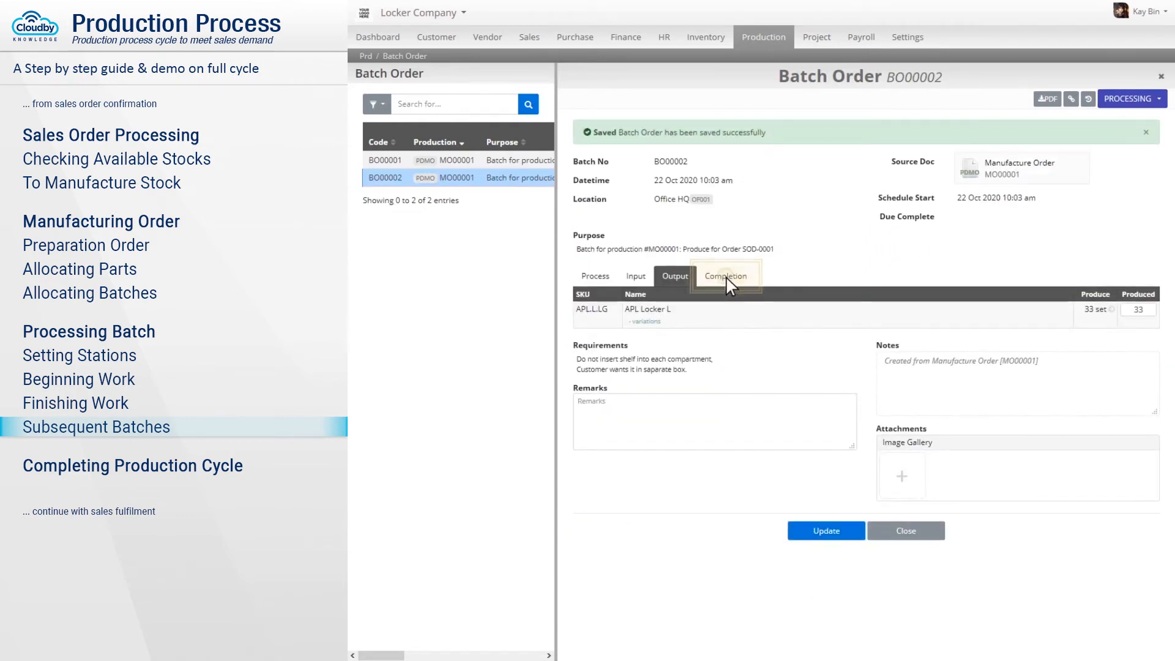
{"action": "scroll", "coordinate": [732, 288], "scroll_direction": "down", "scroll_amount": 3}
{"action": "left_click", "coordinate": [861, 420]}
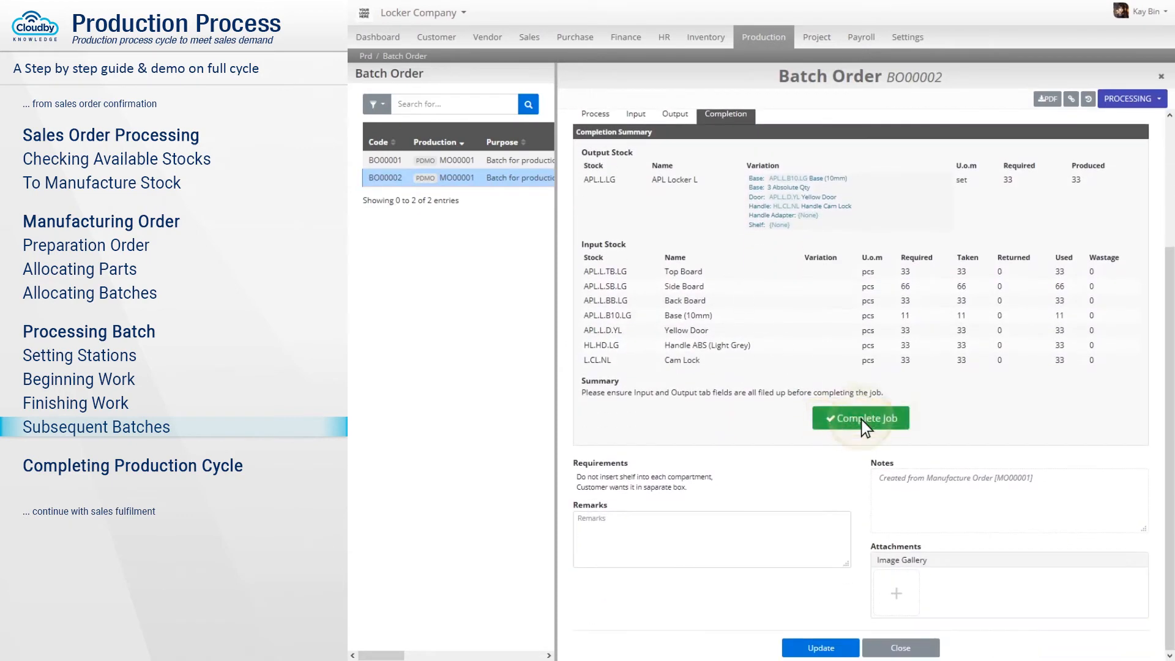
{"action": "key", "text": "Return"}
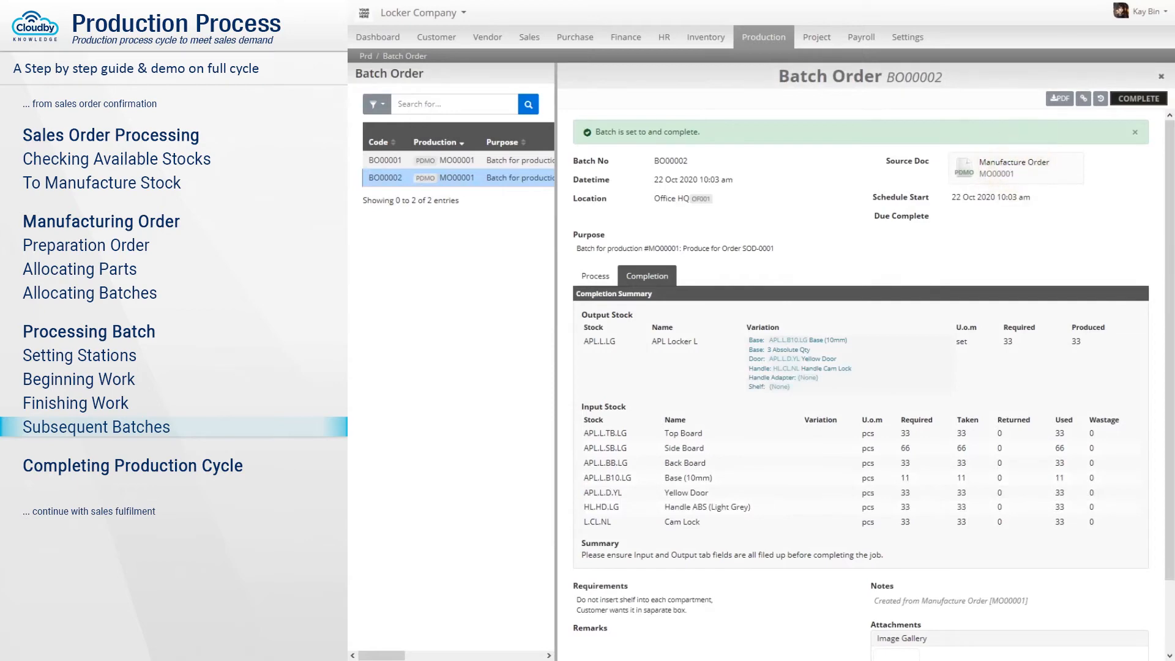
{"action": "left_click", "coordinate": [1015, 170]}
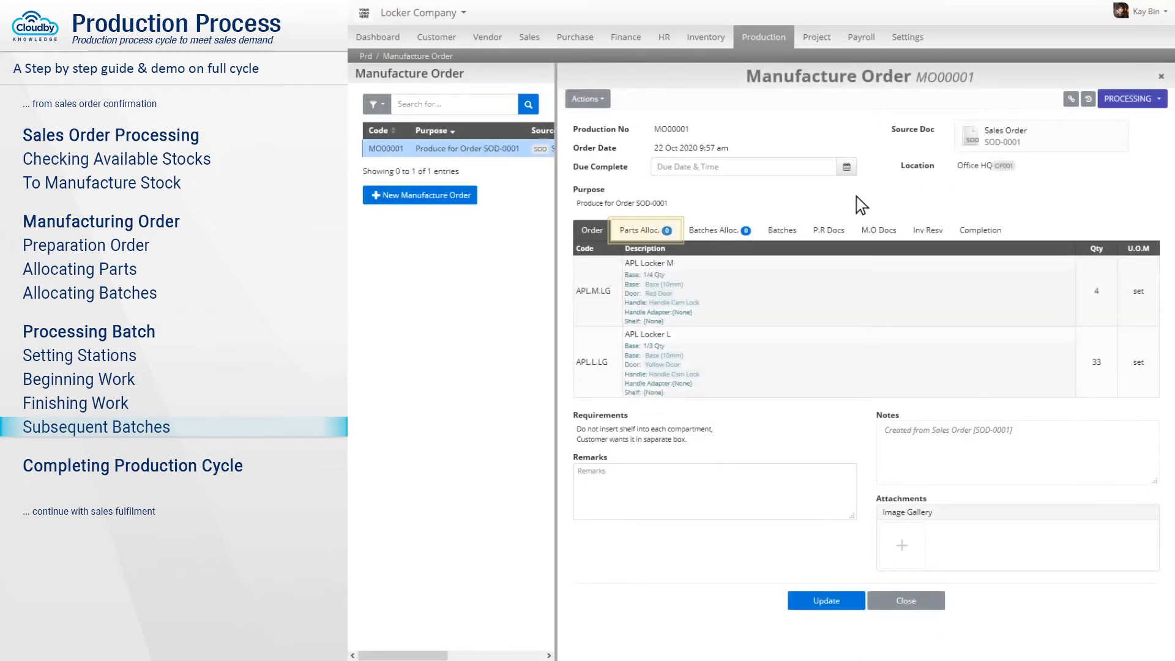
Release MO00001's excess reserved part quantities back to inventory using the Excess fill.
{"action": "left_click", "coordinate": [639, 231]}
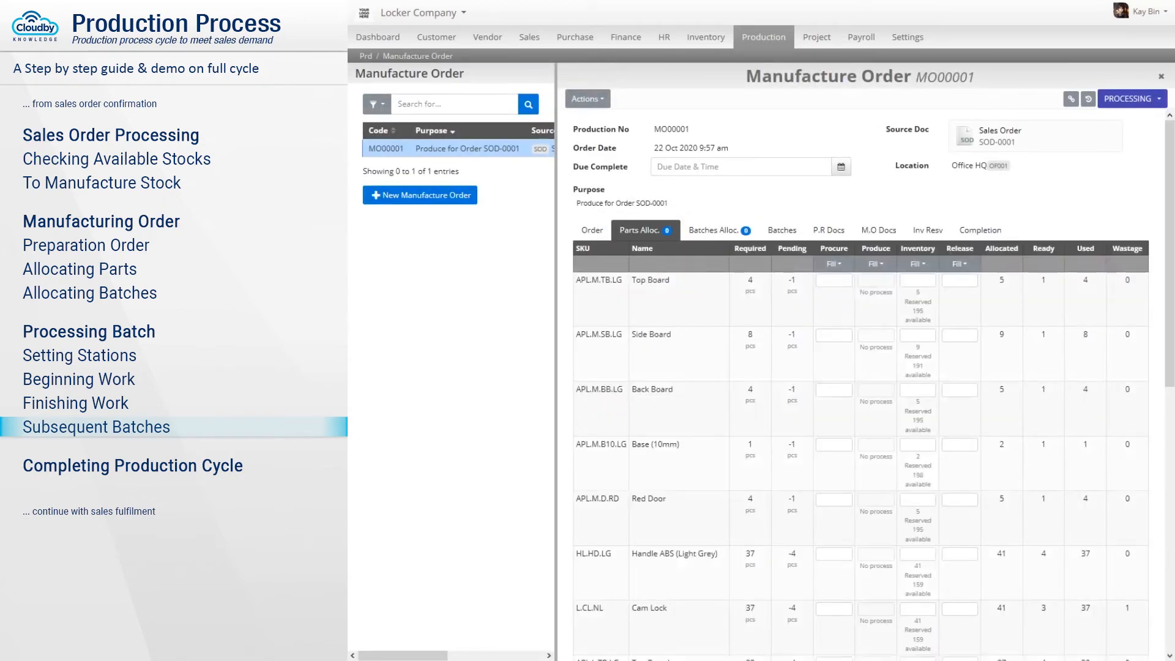
{"action": "scroll", "coordinate": [861, 384], "scroll_direction": "down", "scroll_amount": 2}
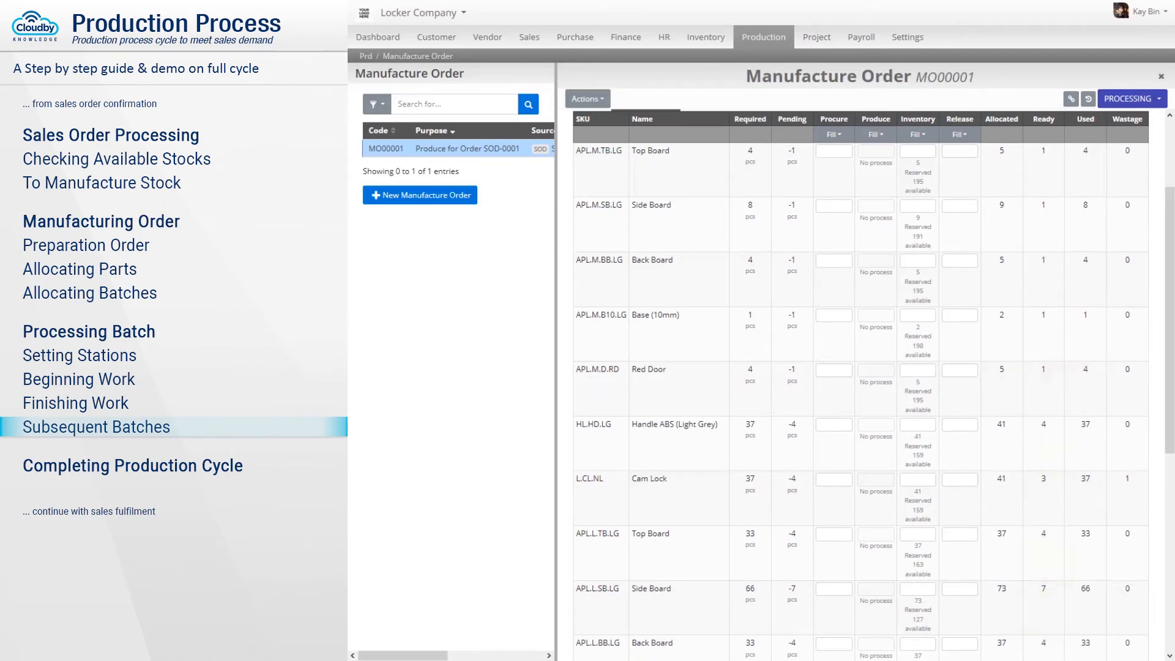
{"action": "scroll", "coordinate": [862, 385], "scroll_direction": "up", "scroll_amount": 2}
{"action": "left_click", "coordinate": [960, 263]}
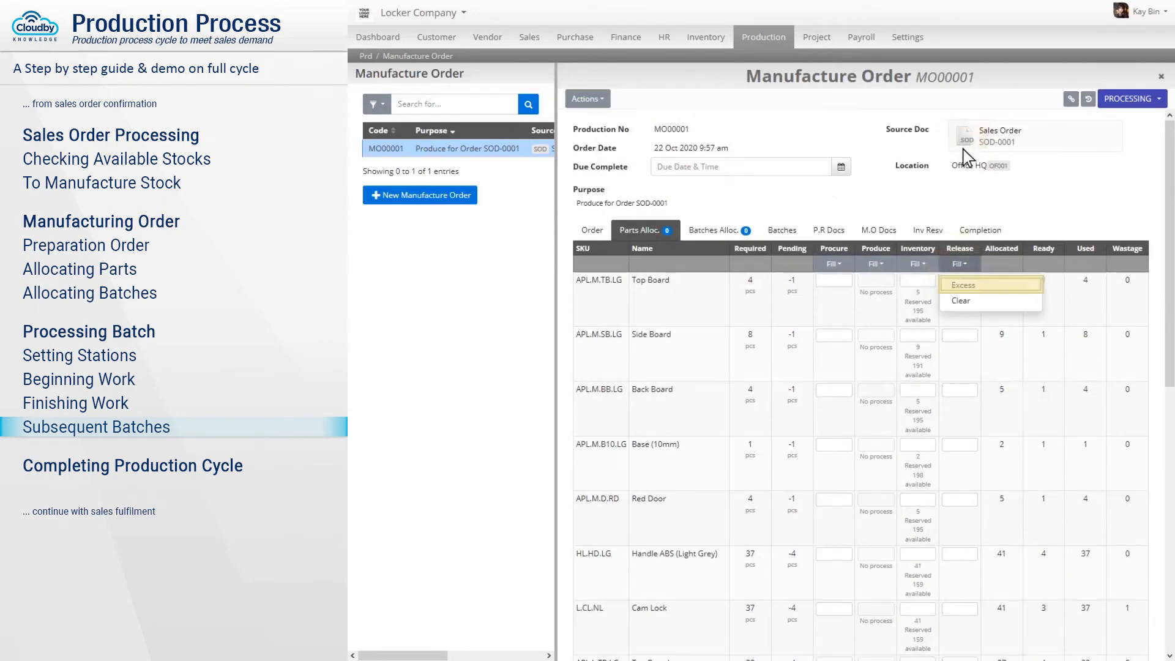
{"action": "left_click", "coordinate": [992, 286]}
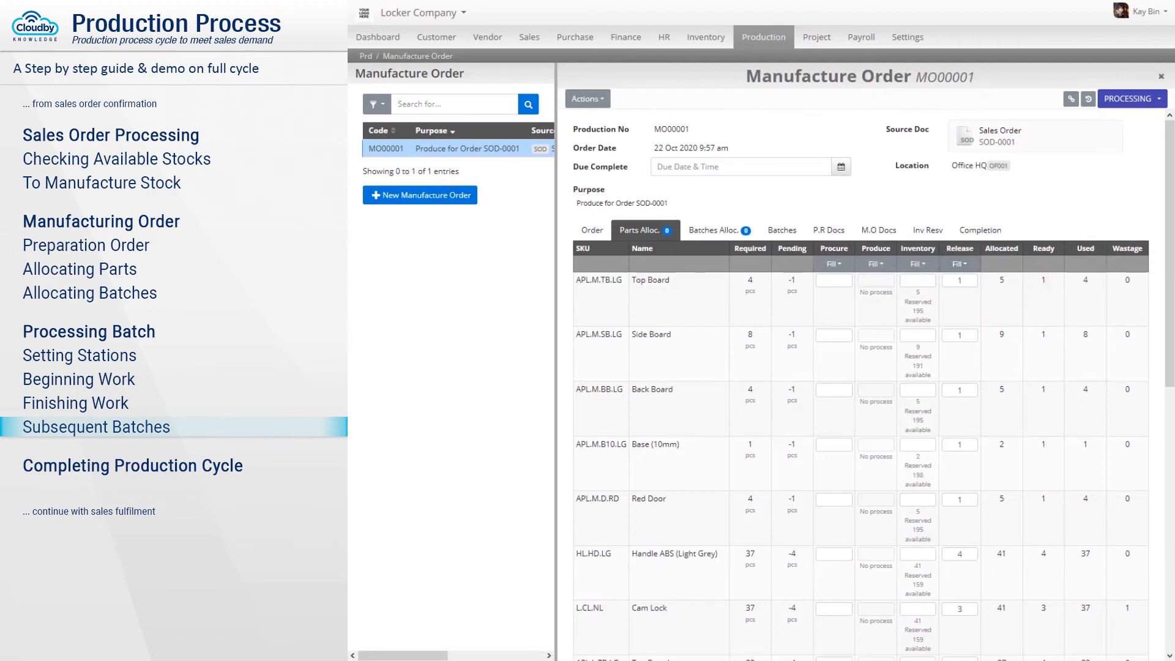
{"action": "scroll", "coordinate": [861, 385], "scroll_direction": "down", "scroll_amount": 1}
{"action": "scroll", "coordinate": [861, 384], "scroll_direction": "down", "scroll_amount": 8}
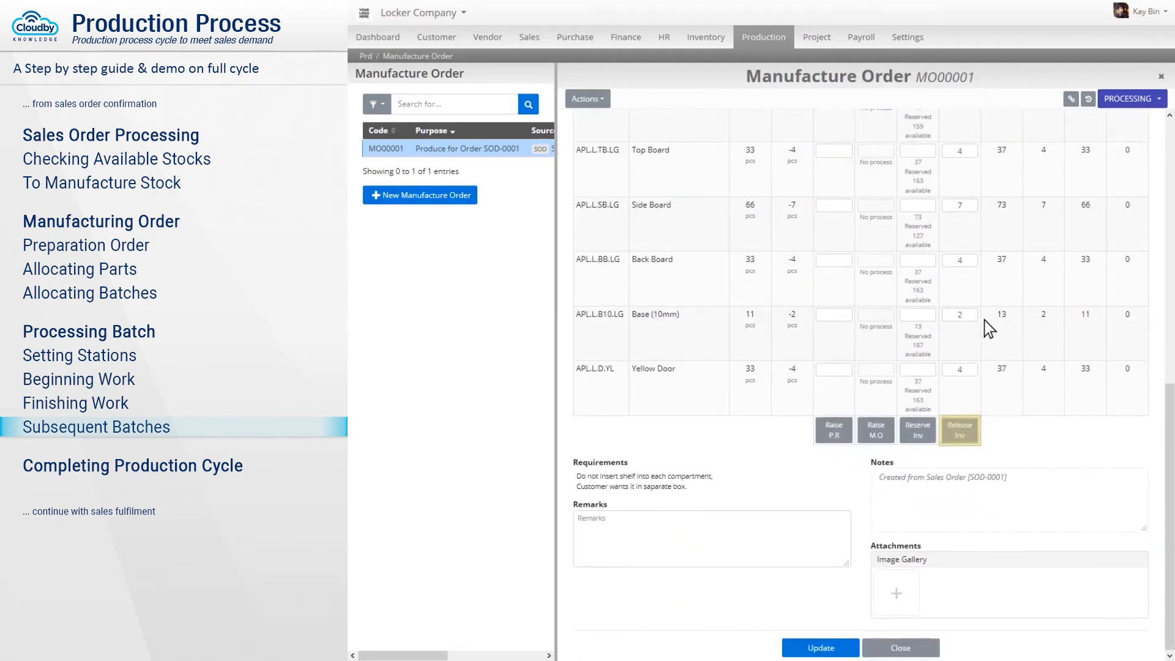
{"action": "left_click", "coordinate": [961, 432]}
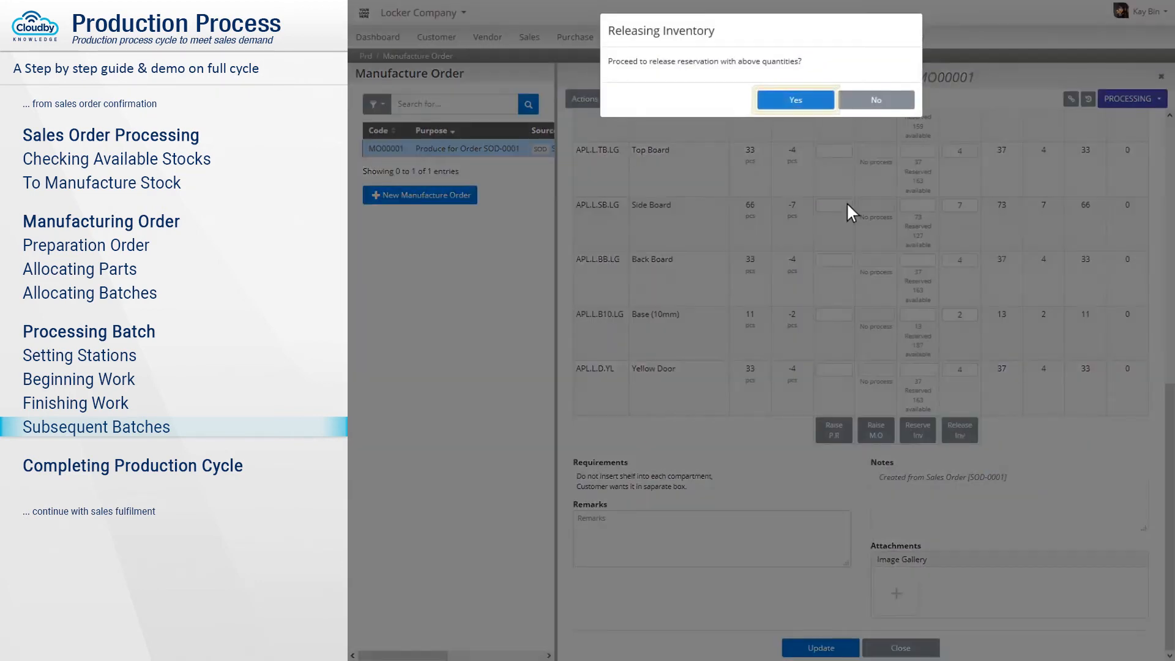
{"action": "left_click", "coordinate": [795, 97]}
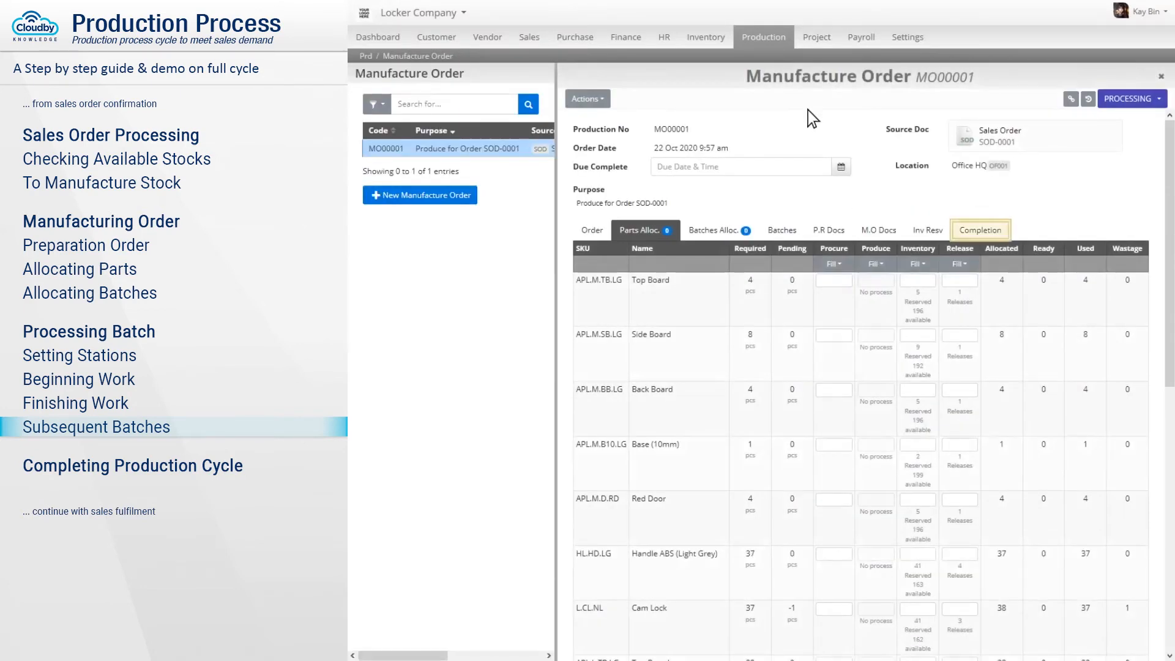
Mark manufacture order MO00001 complete with 4 APL Locker M and 33 APL Locker L, then go to source order SOD-0001.
{"action": "left_click", "coordinate": [982, 231]}
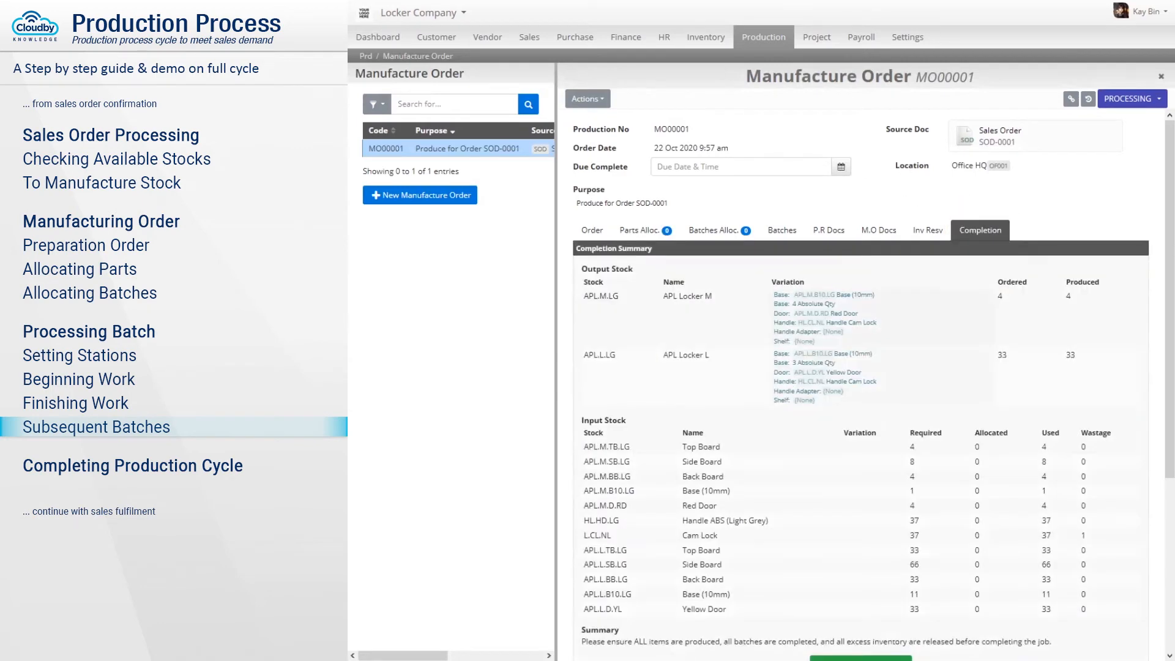
{"action": "scroll", "coordinate": [862, 385], "scroll_direction": "down", "scroll_amount": 2}
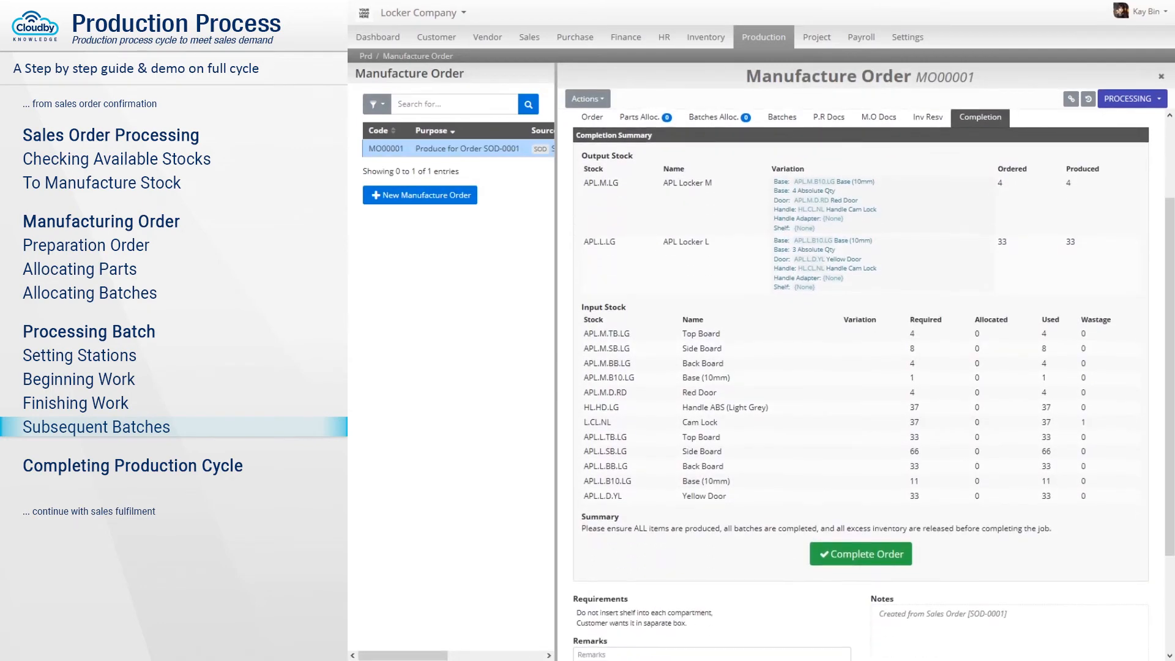
{"action": "left_click", "coordinate": [861, 554]}
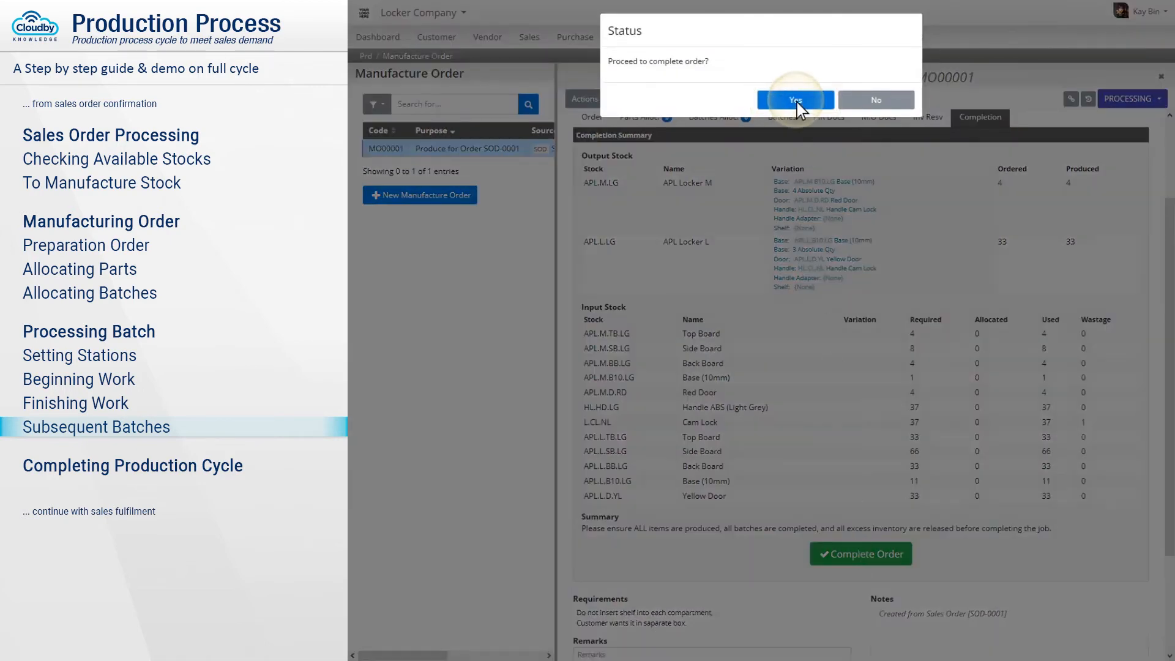
{"action": "left_click", "coordinate": [797, 101]}
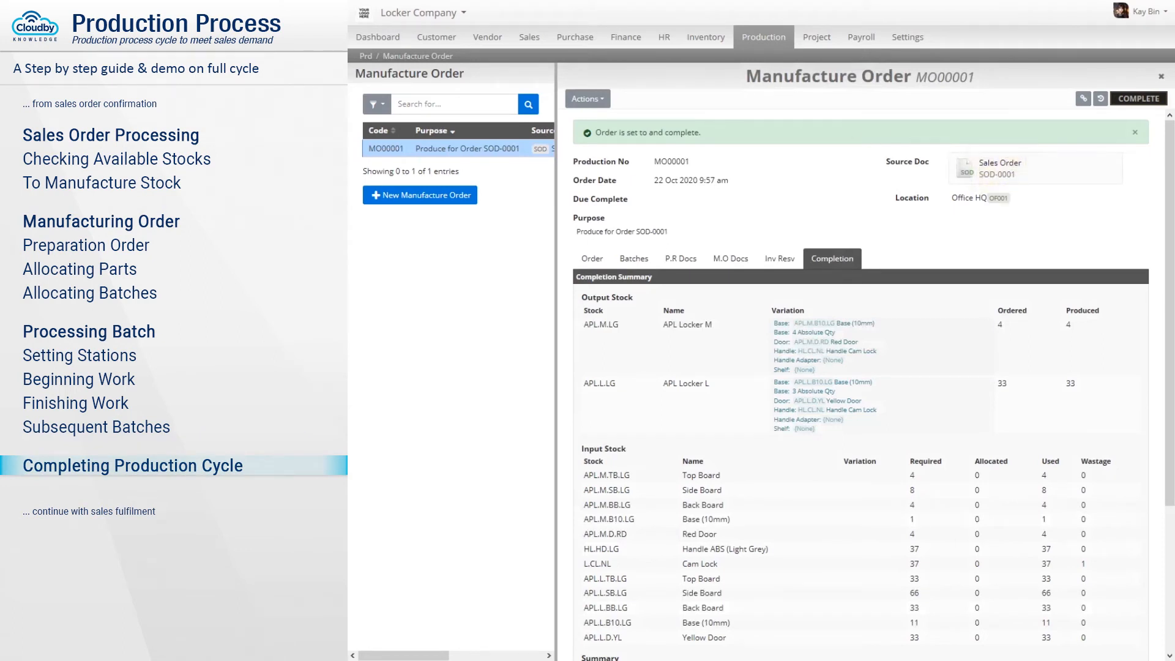
{"action": "left_click", "coordinate": [1001, 171]}
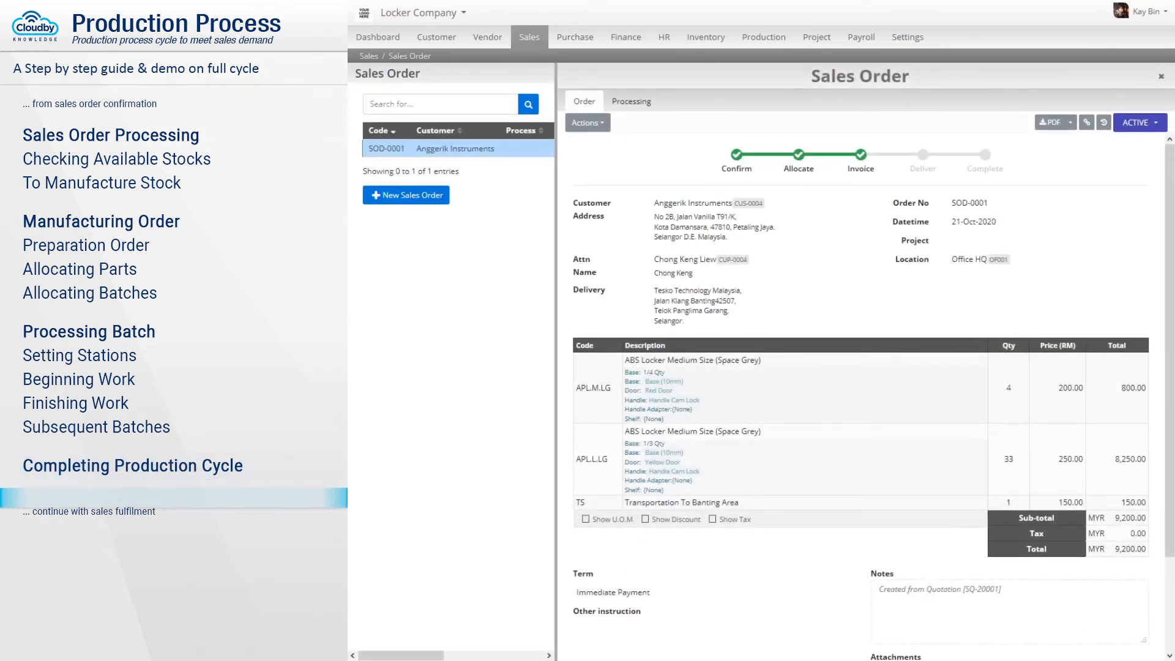
Fill SOD-0001's deliver quantities with the ready amounts: 4 ABS Locker M, 33 ABS Locker L, 1 Transportation Fee.
{"action": "left_click", "coordinate": [632, 101]}
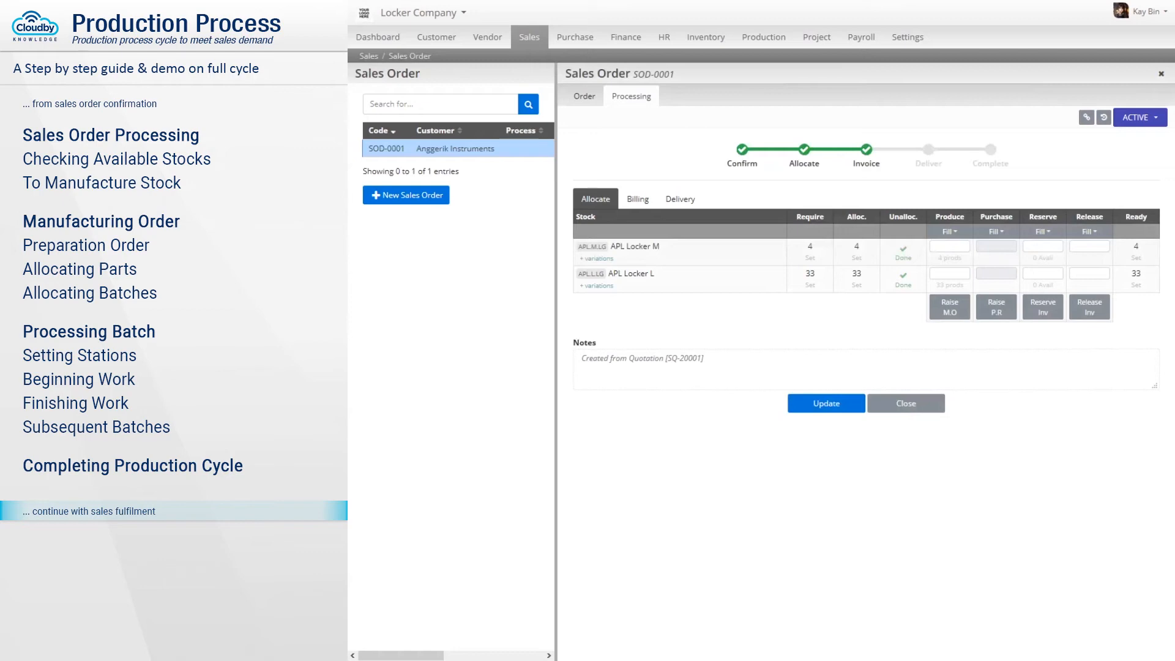
{"action": "left_click", "coordinate": [680, 199]}
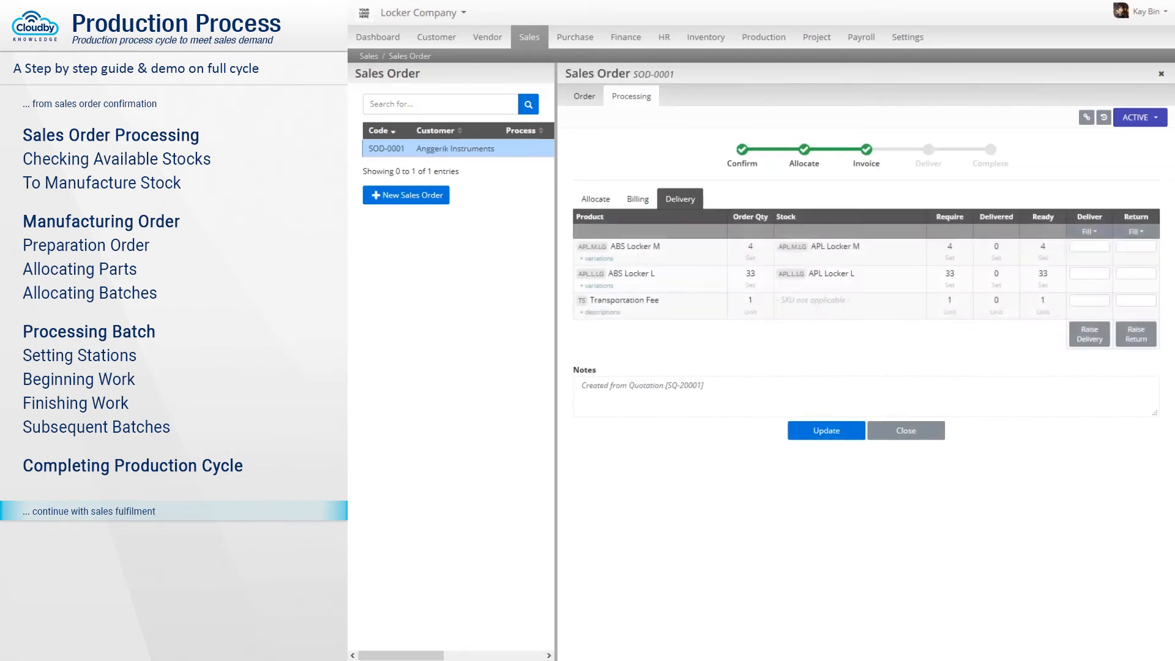
{"action": "left_click", "coordinate": [1089, 232]}
{"action": "left_click", "coordinate": [1120, 251]}
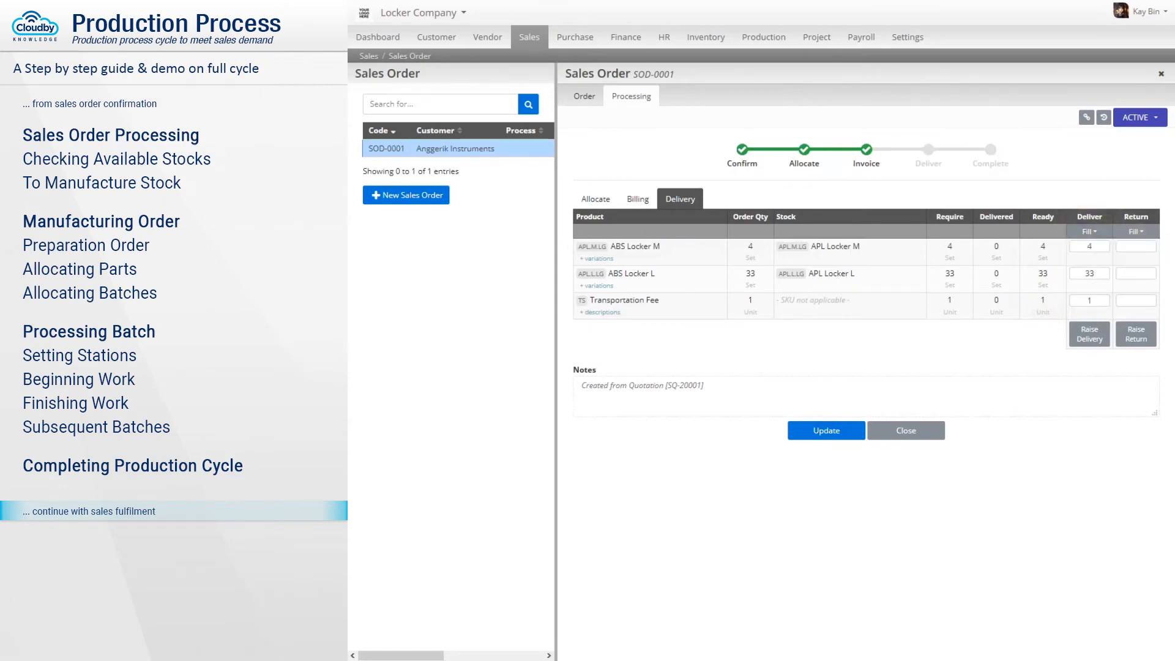
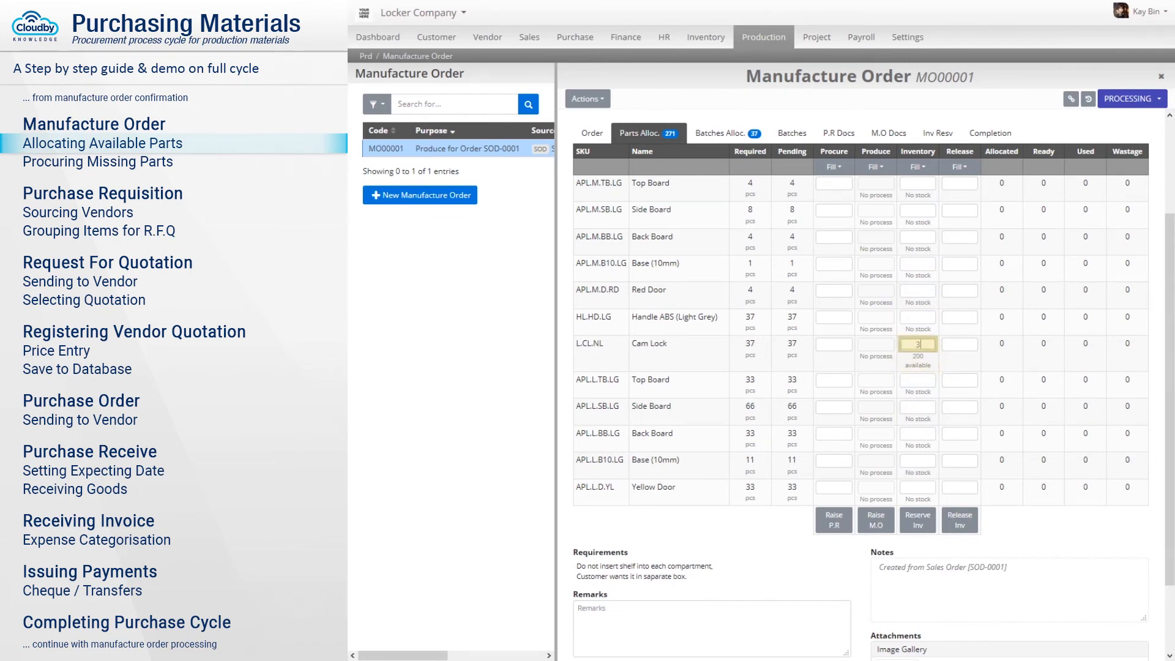
Reserve 37 Cam Locks from inventory for MO00001.
{"action": "left_click", "coordinate": [917, 344]}
{"action": "type", "text": "37"}
{"action": "left_click", "coordinate": [919, 522]}
{"action": "left_click", "coordinate": [796, 100]}
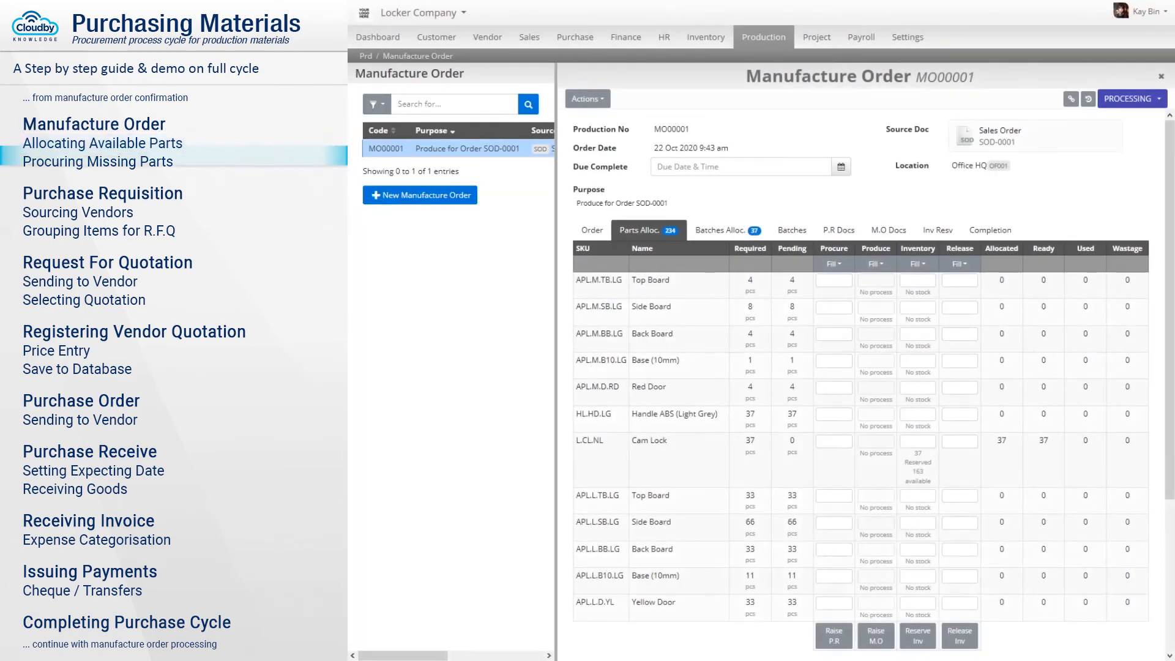
Fill each part's procure quantity with its pending amount and raise a purchase requisition.
{"action": "left_click", "coordinate": [835, 264]}
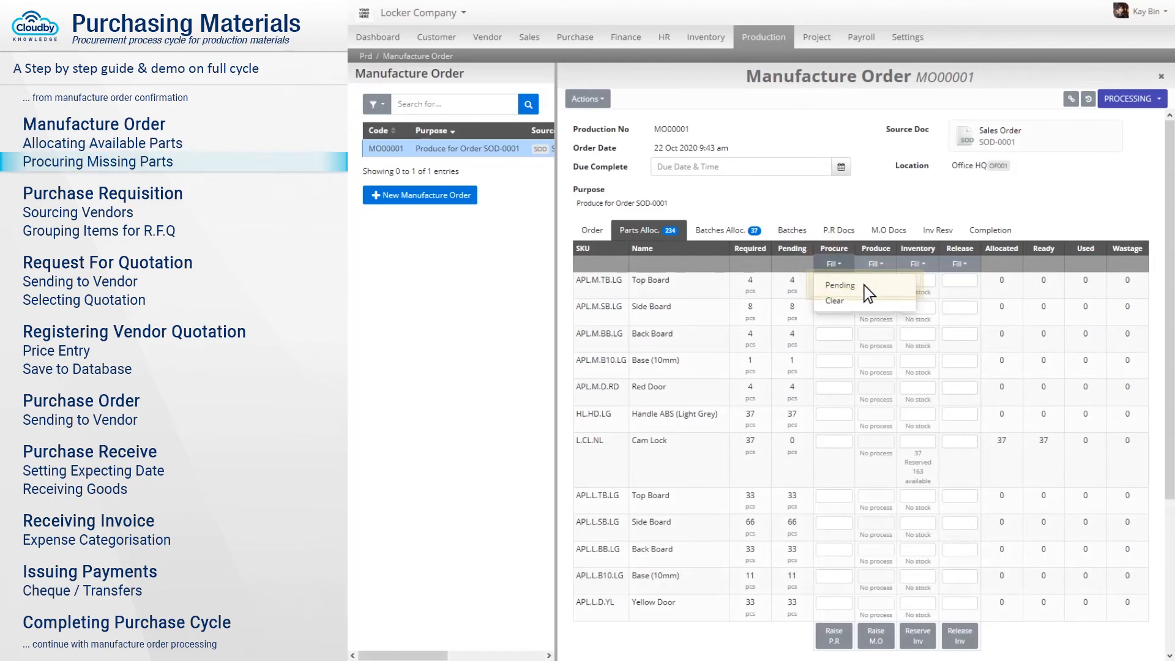
{"action": "left_click", "coordinate": [866, 285]}
{"action": "scroll", "coordinate": [854, 372], "scroll_direction": "down", "scroll_amount": 3}
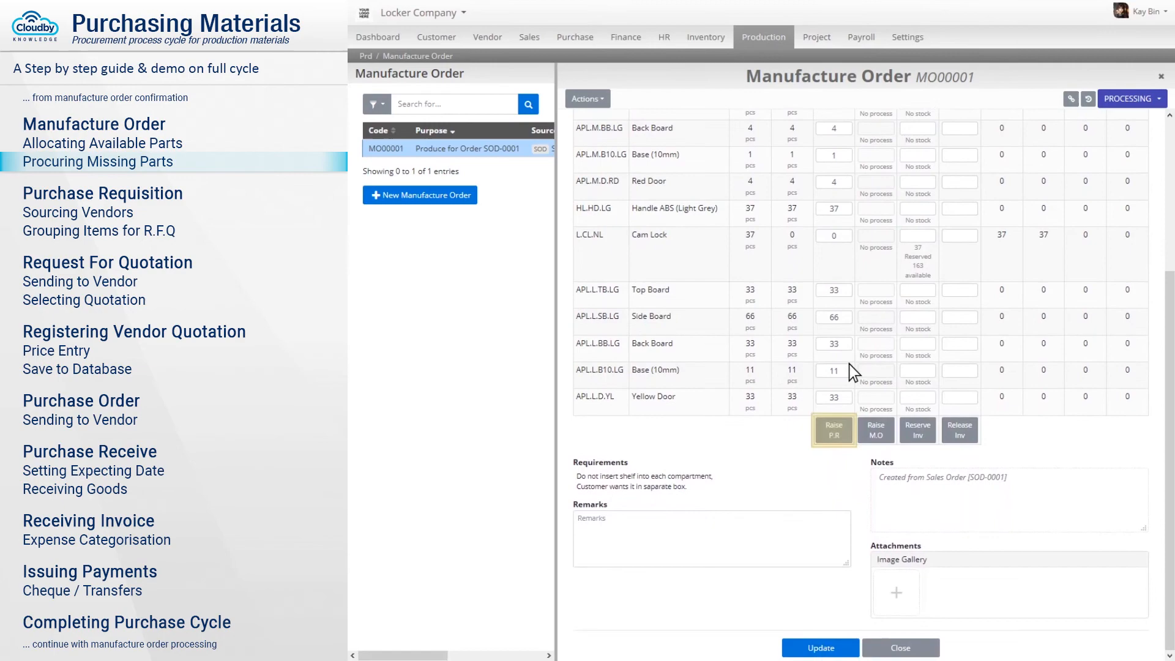
{"action": "left_click", "coordinate": [835, 433]}
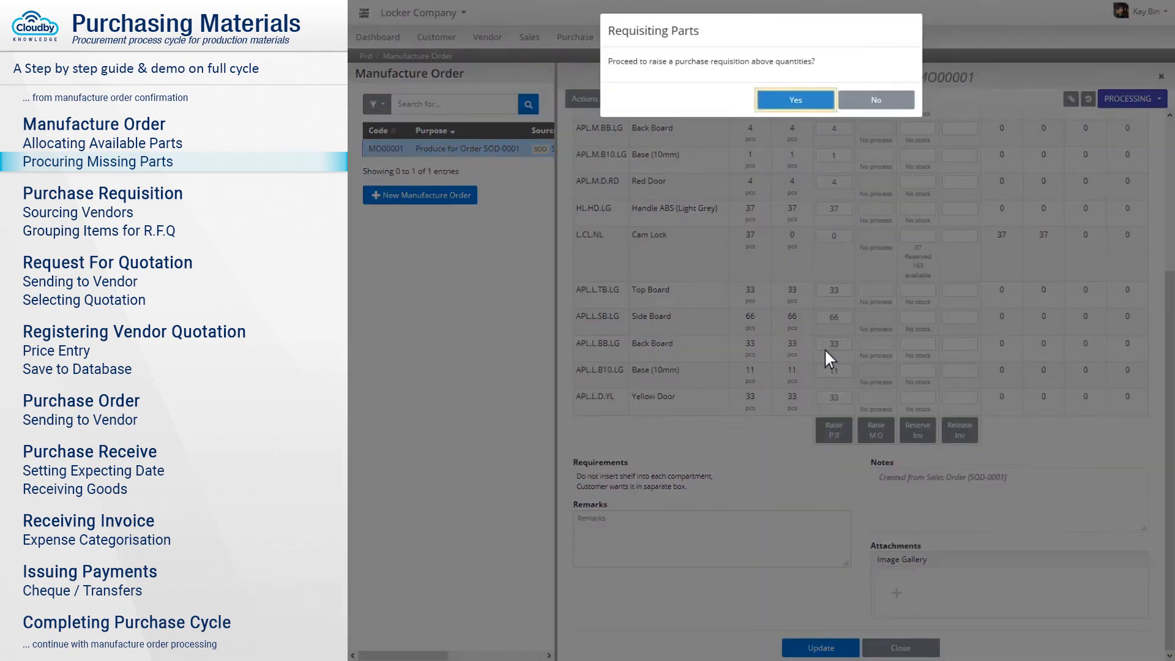
{"action": "left_click", "coordinate": [797, 101]}
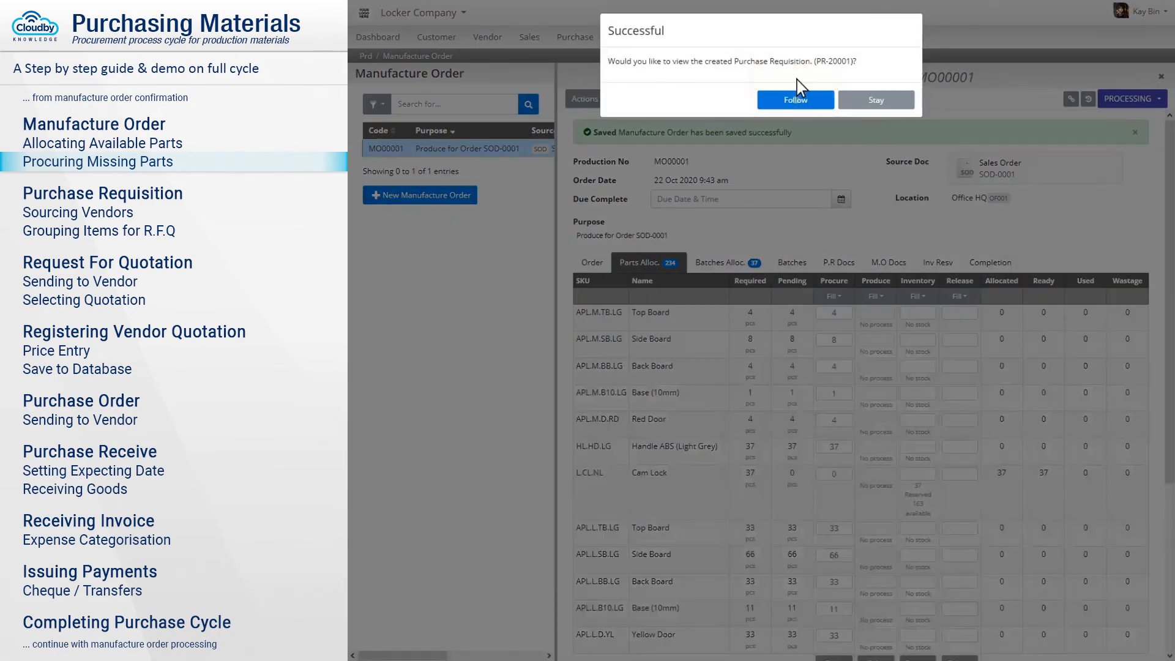
Go to the new requisition PR-20001, review its items, and change its status from DRAFT to Confirm.
{"action": "left_click", "coordinate": [796, 99]}
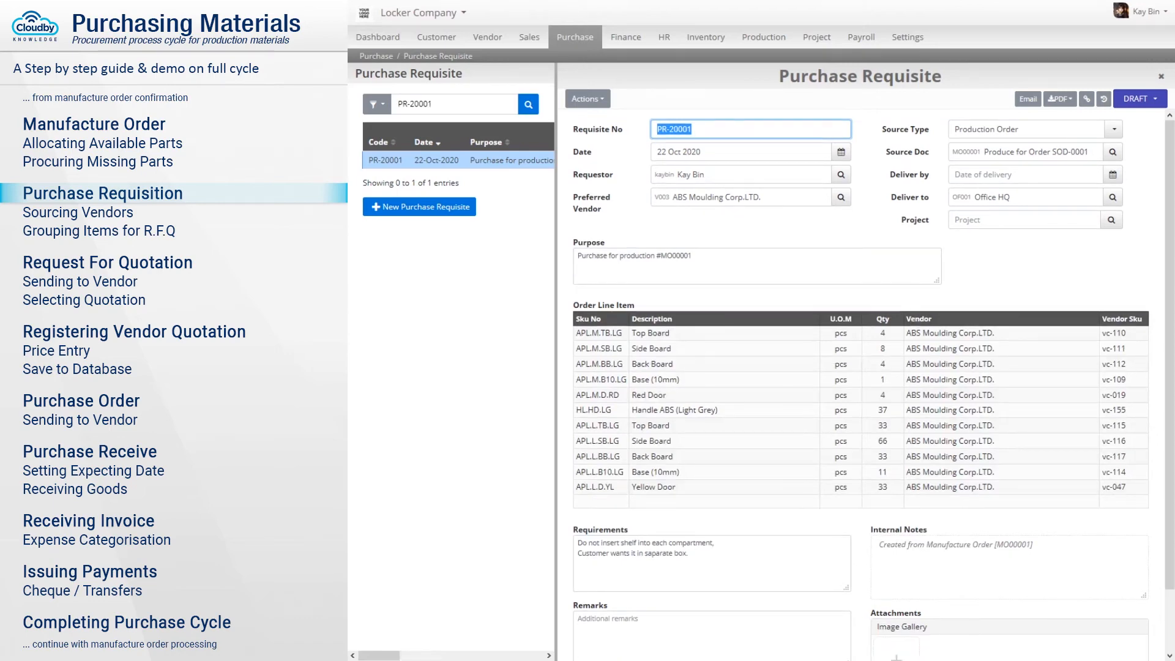
{"action": "scroll", "coordinate": [861, 385], "scroll_direction": "down", "scroll_amount": 1}
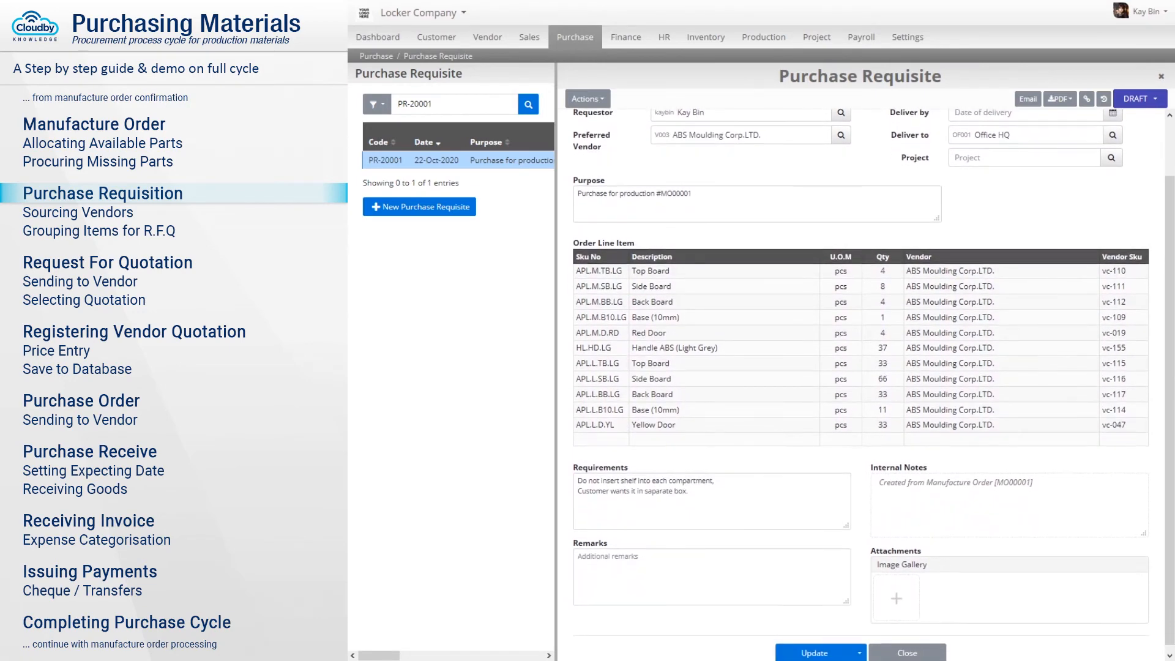
{"action": "scroll", "coordinate": [861, 386], "scroll_direction": "up", "scroll_amount": 1}
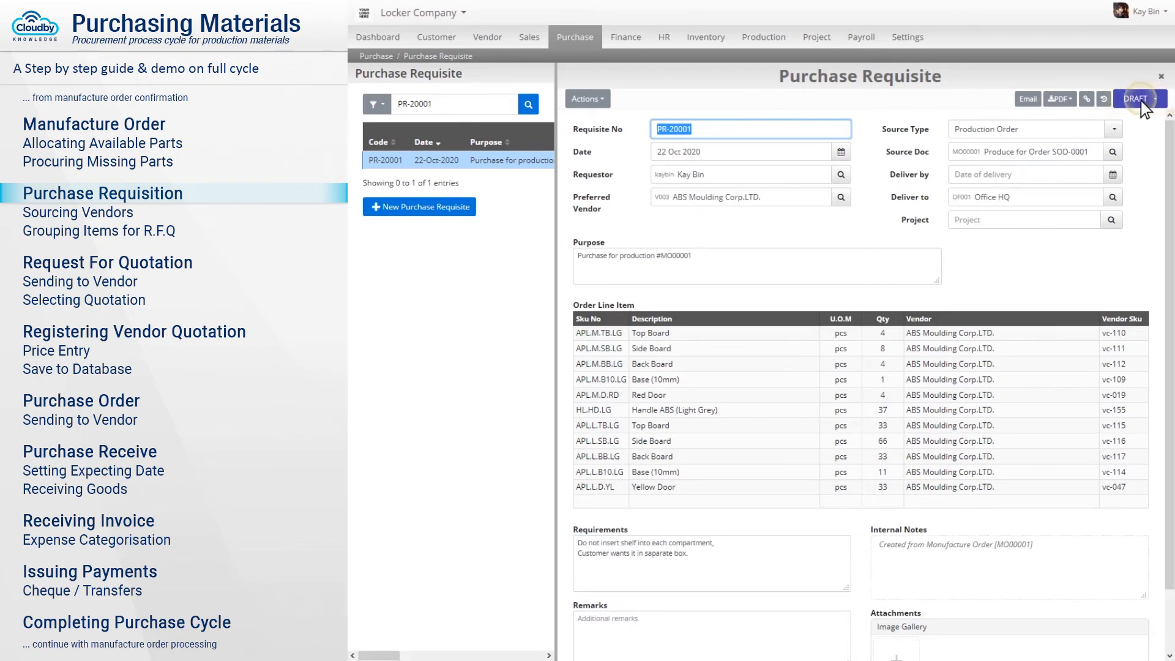
{"action": "left_click", "coordinate": [1141, 101]}
{"action": "left_click", "coordinate": [1121, 123]}
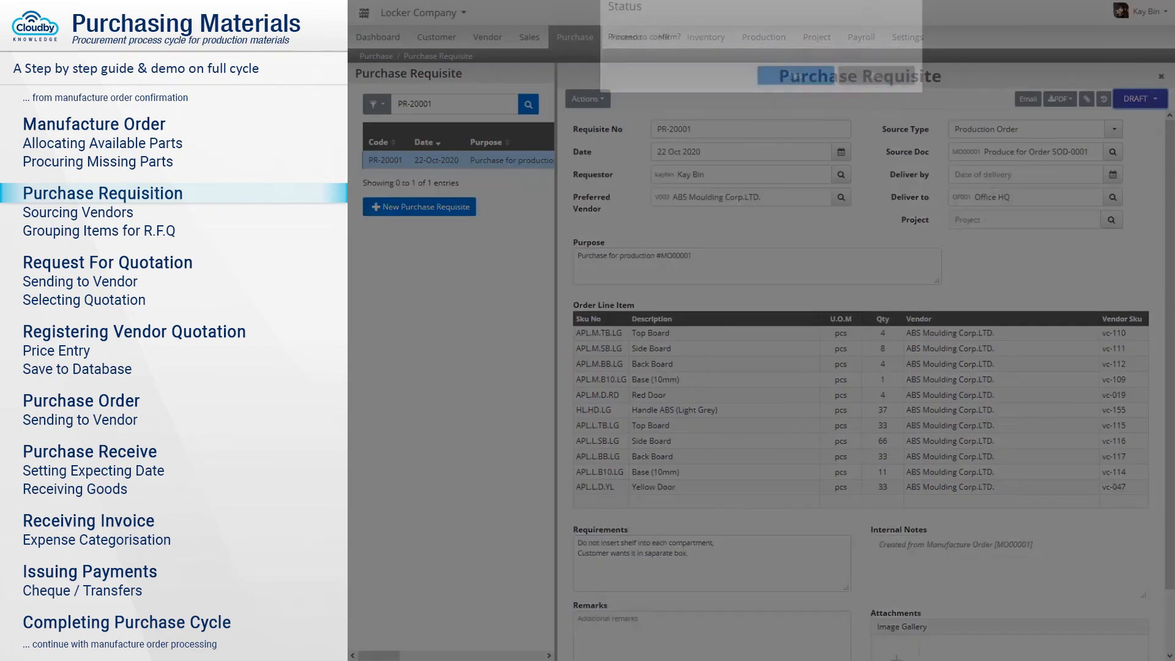
{"action": "left_click", "coordinate": [796, 101]}
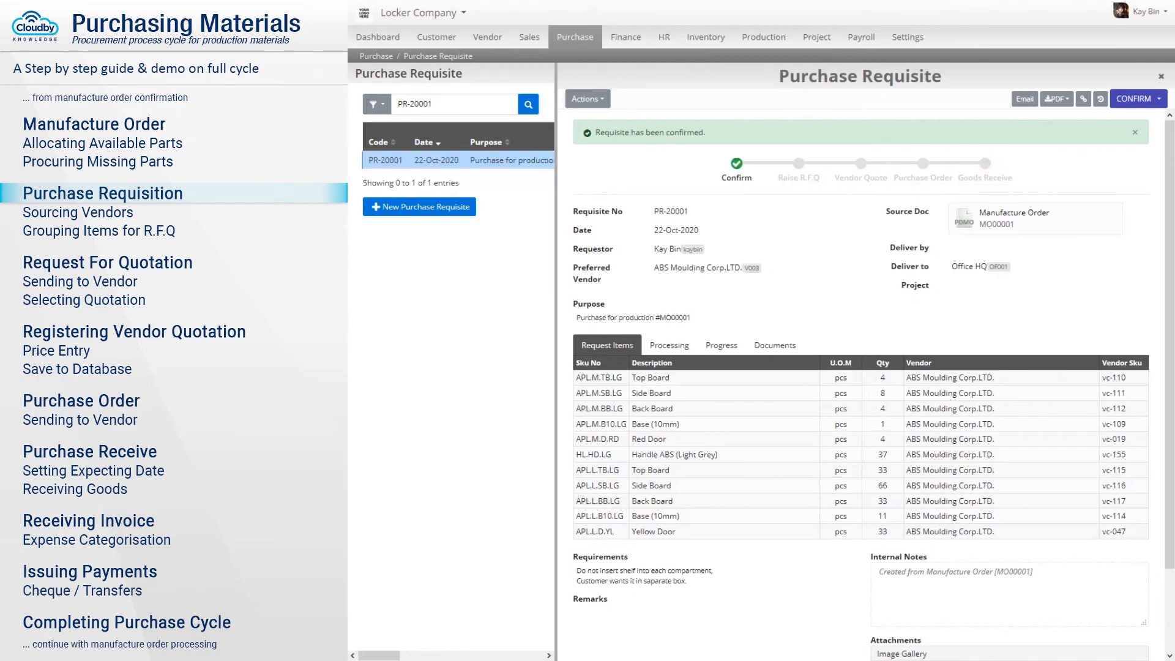
Fill PR-20001's R.F.Q quantities from each item's Qty, raise RFQ-20001, and open it.
{"action": "left_click", "coordinate": [671, 347]}
{"action": "scroll", "coordinate": [671, 347], "scroll_direction": "down", "scroll_amount": 2}
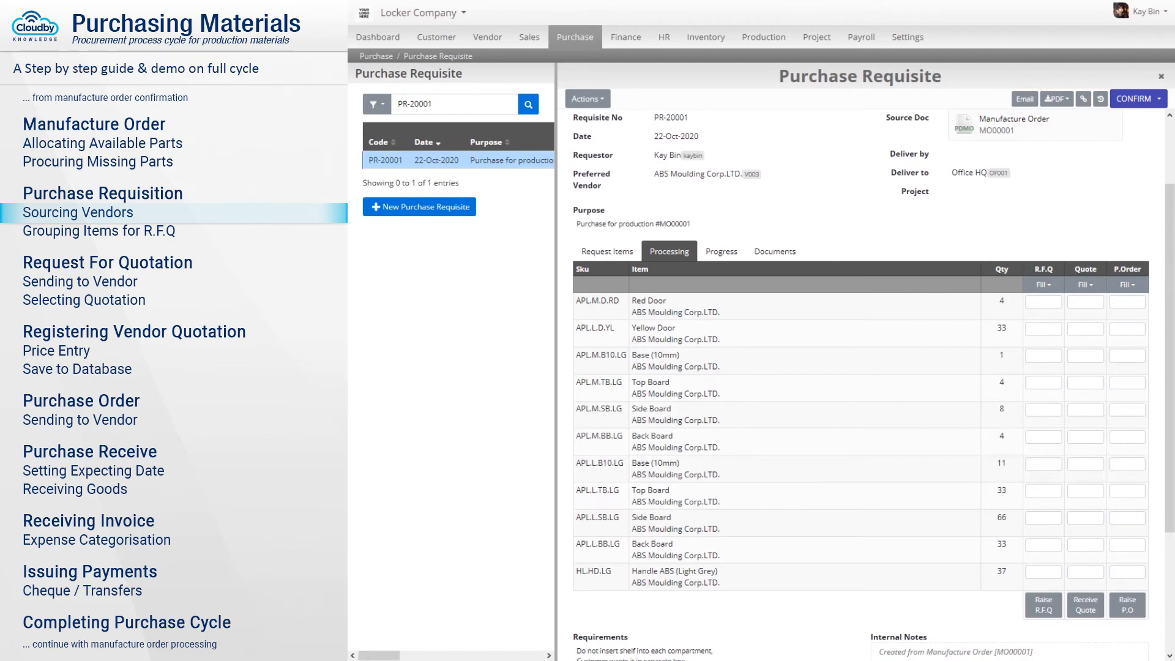
{"action": "left_click", "coordinate": [1044, 285]}
{"action": "left_click", "coordinate": [1072, 306]}
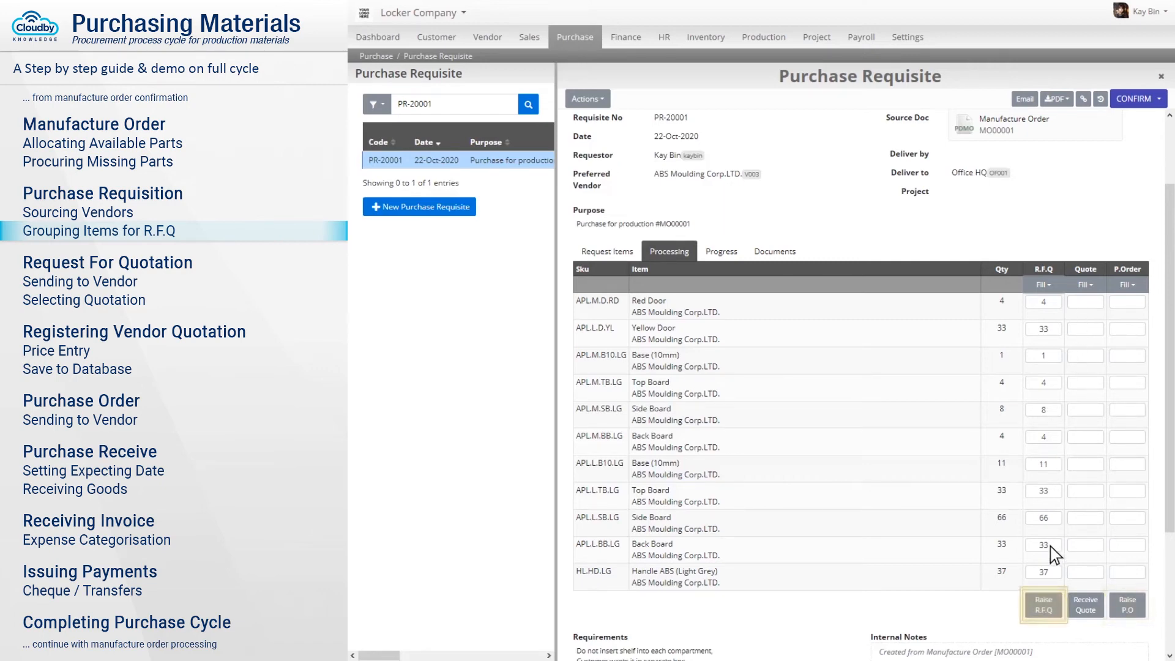
{"action": "left_click", "coordinate": [1044, 605]}
{"action": "left_click", "coordinate": [796, 100]}
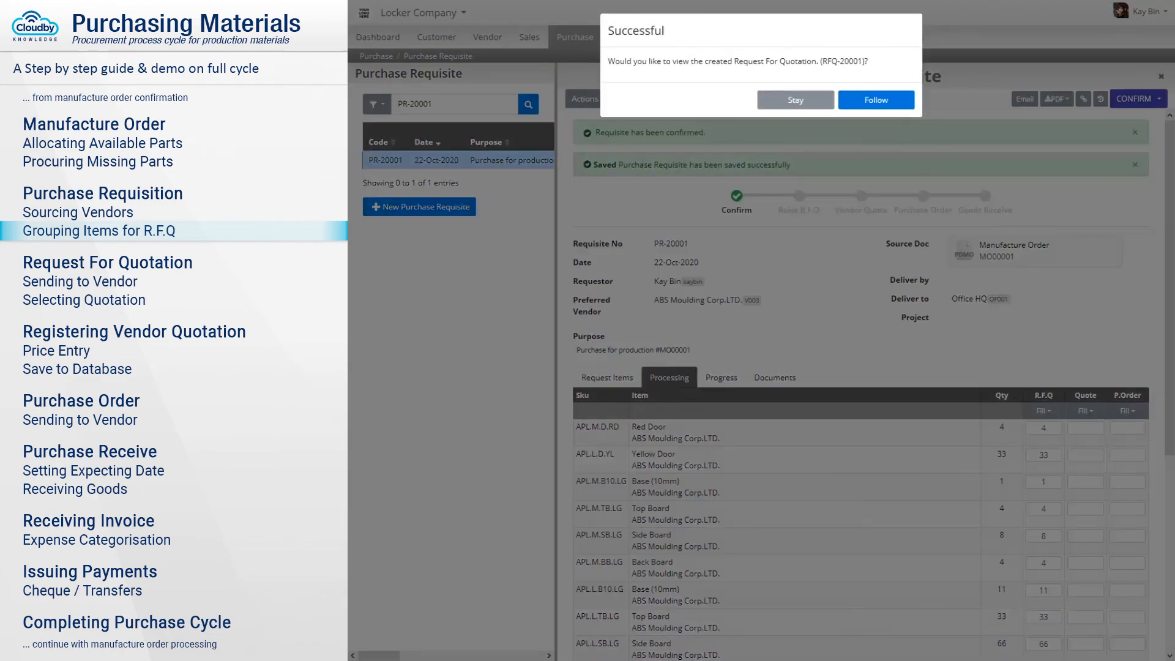
{"action": "left_click", "coordinate": [876, 100]}
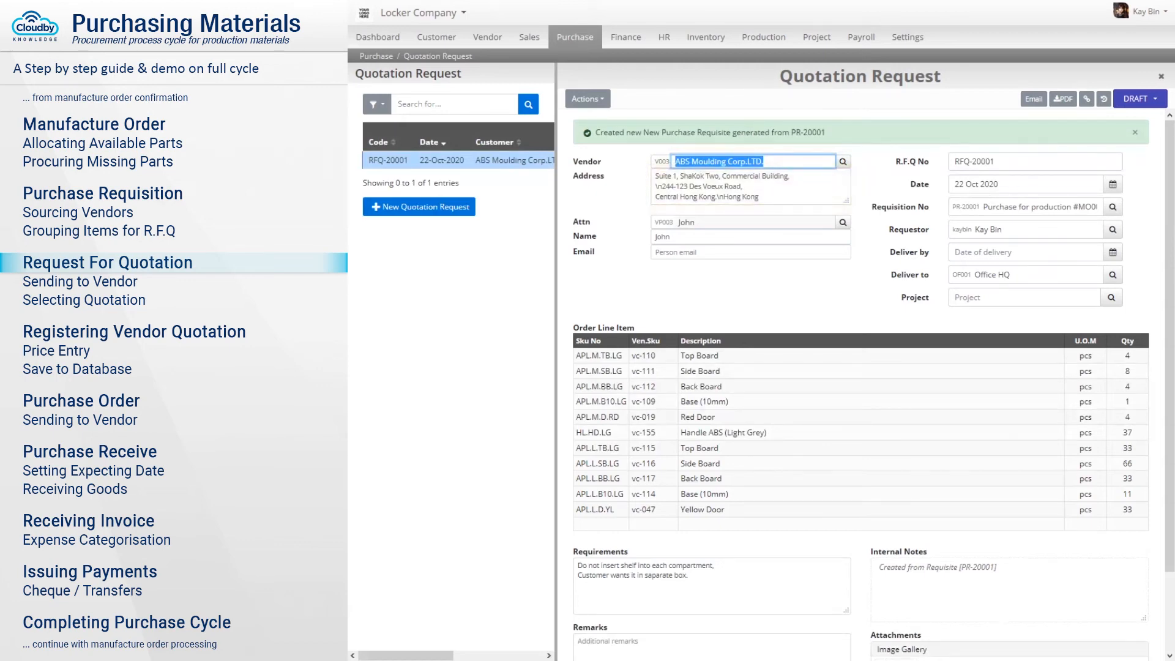
Confirm RFQ-20001 out of DRAFT and preview its 11-item Request for Quotation PDF.
{"action": "scroll", "coordinate": [861, 379], "scroll_direction": "down", "scroll_amount": 2}
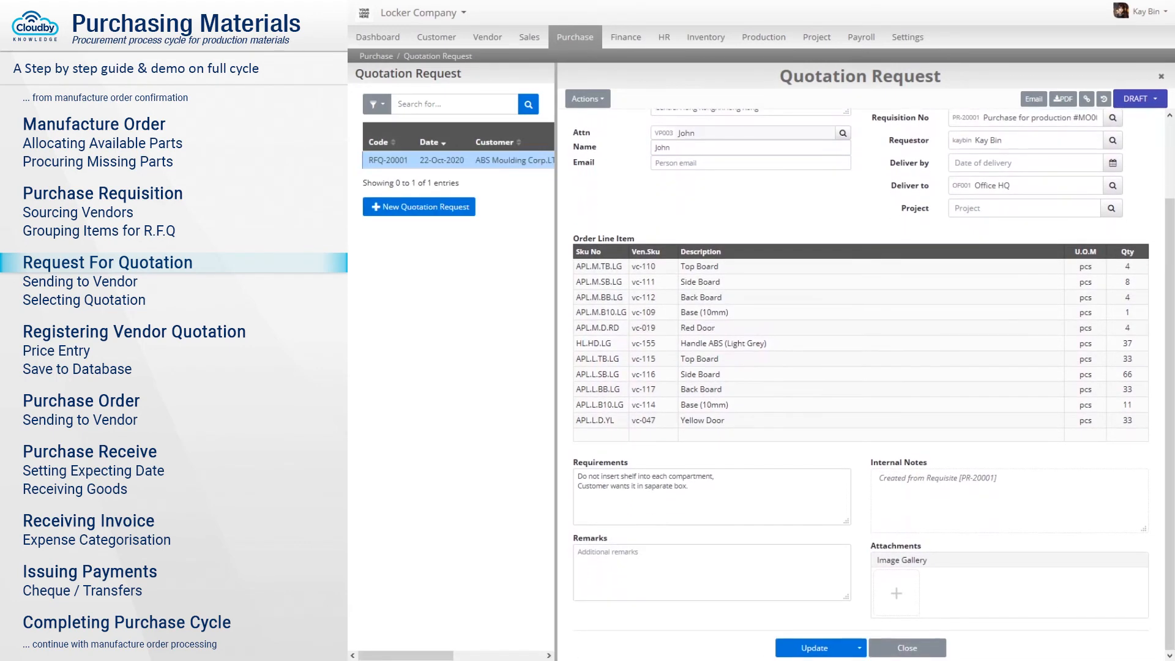
{"action": "left_click", "coordinate": [1141, 101]}
{"action": "left_click", "coordinate": [1122, 122]}
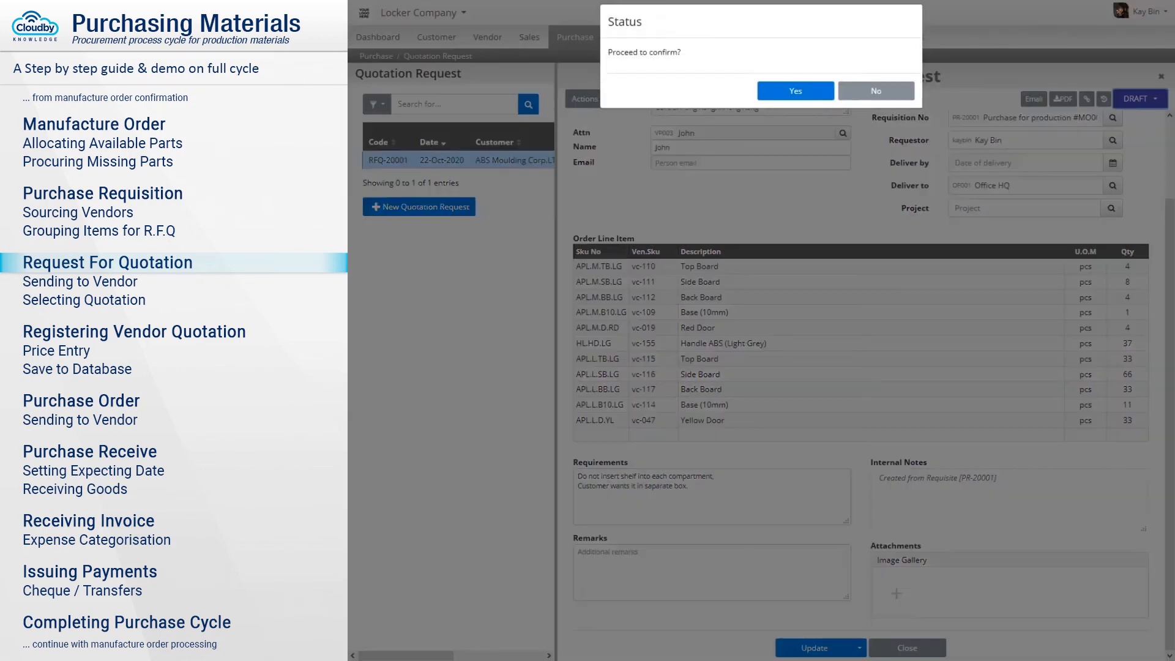
{"action": "left_click", "coordinate": [797, 103]}
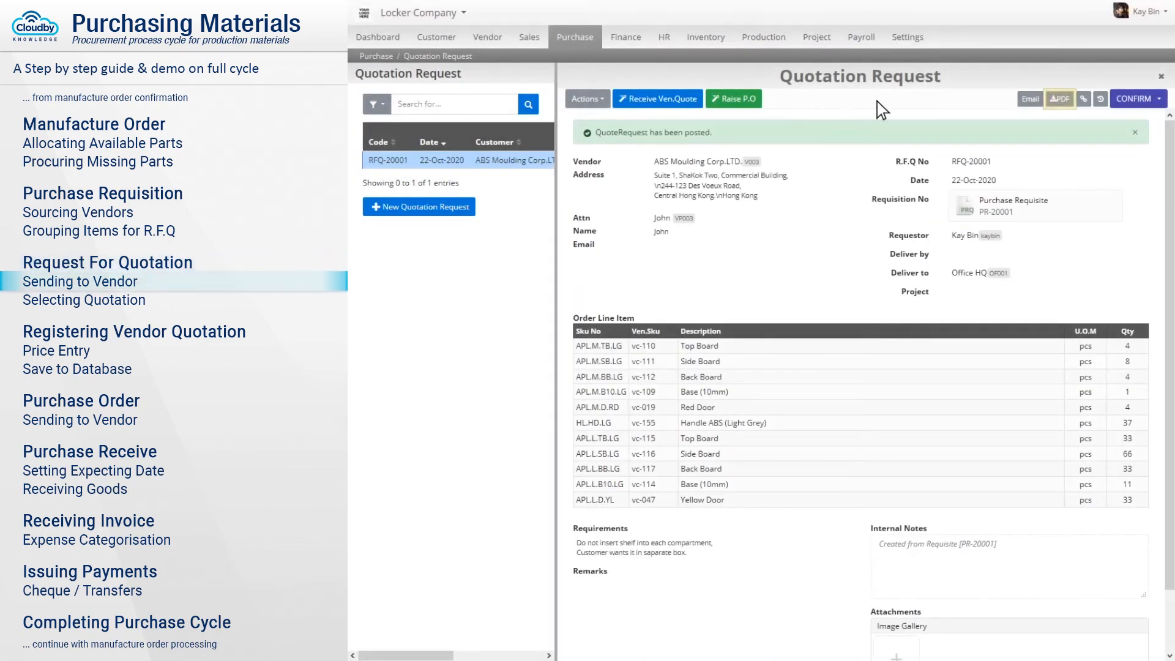
{"action": "left_click", "coordinate": [1061, 99]}
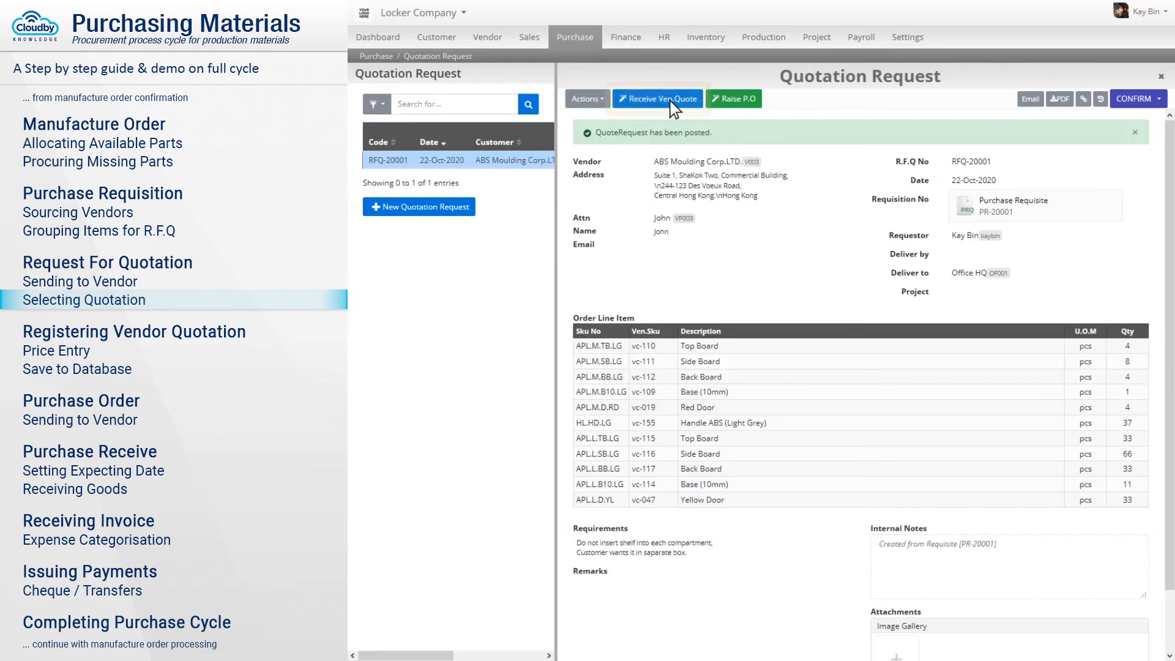
Create a vendor quotation from RFQ-20001 with vendor quote number Q100842.
{"action": "left_click", "coordinate": [643, 100]}
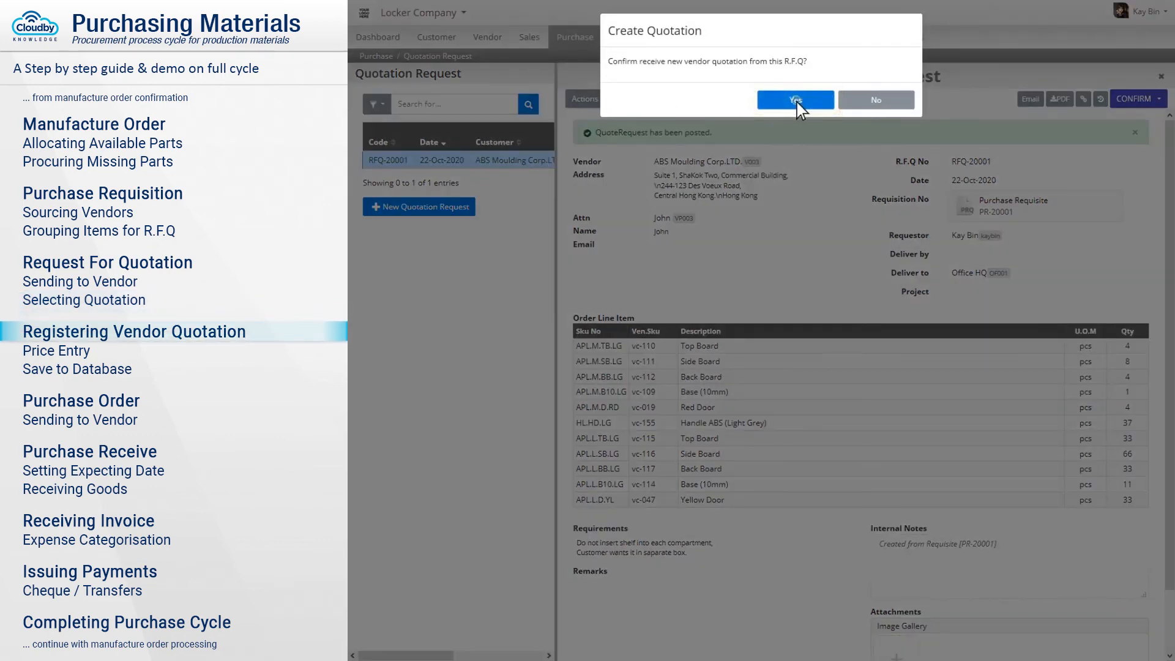
{"action": "left_click", "coordinate": [798, 103]}
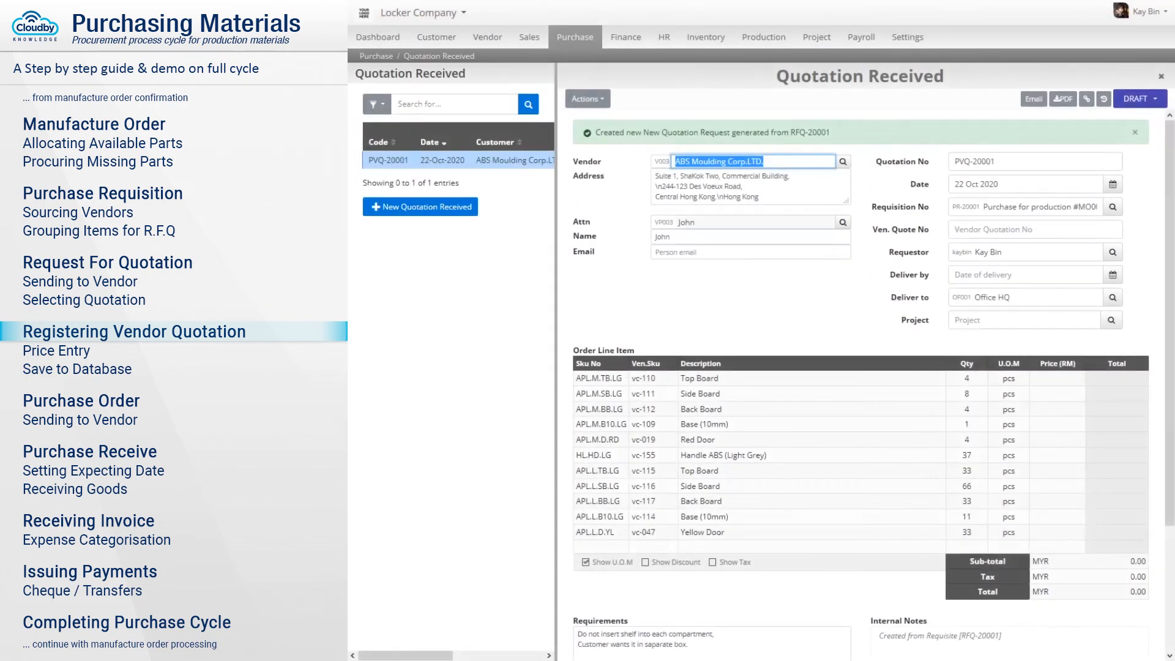
{"action": "left_click", "coordinate": [1035, 230]}
{"action": "type", "text": "Q100842"}
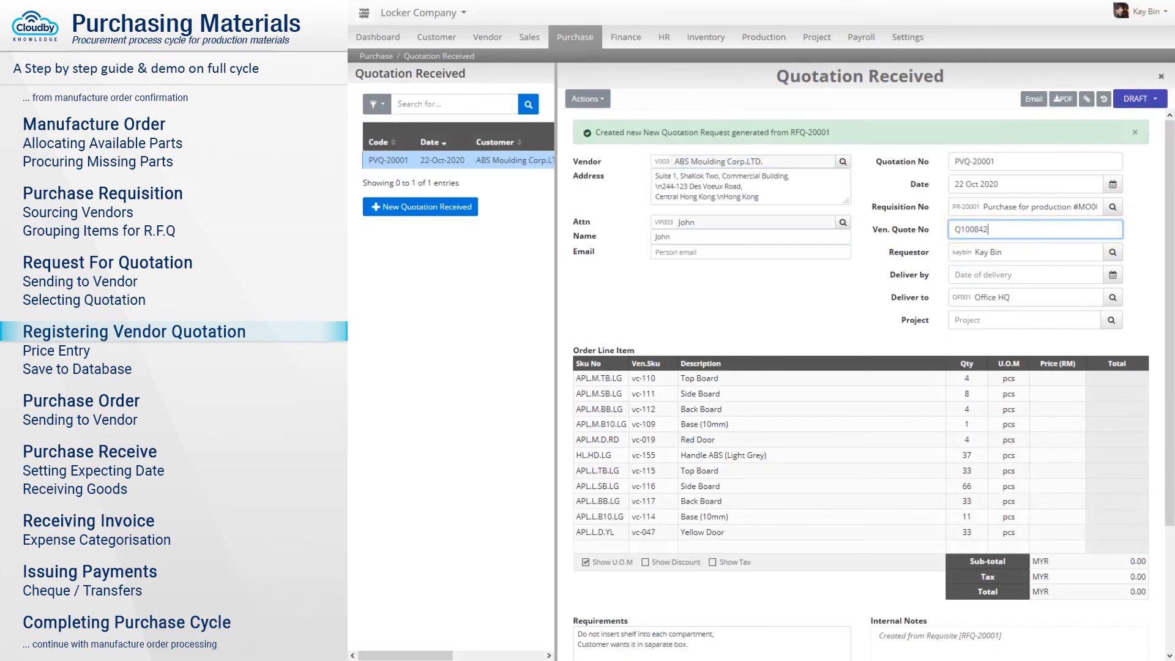
Enter the part unit prices: boards 8.00, bases and doors 10.00, Handle ABS 5.00.
{"action": "scroll", "coordinate": [1058, 282], "scroll_direction": "down", "scroll_amount": 2}
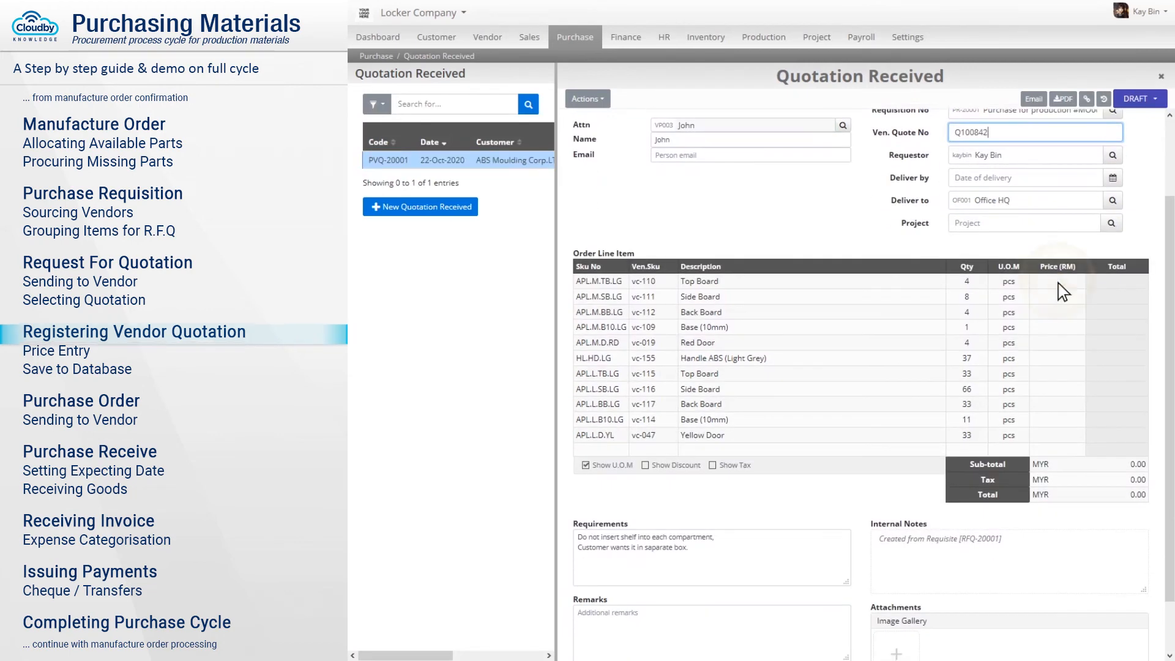
{"action": "left_click", "coordinate": [1058, 281]}
{"action": "type", "text": "8"}
{"action": "left_click", "coordinate": [1058, 297]}
{"action": "type", "text": "8"}
{"action": "left_click", "coordinate": [1059, 313]}
{"action": "type", "text": "8"}
{"action": "left_click", "coordinate": [1059, 329]}
{"action": "type", "text": "10"}
{"action": "left_click", "coordinate": [1058, 359]}
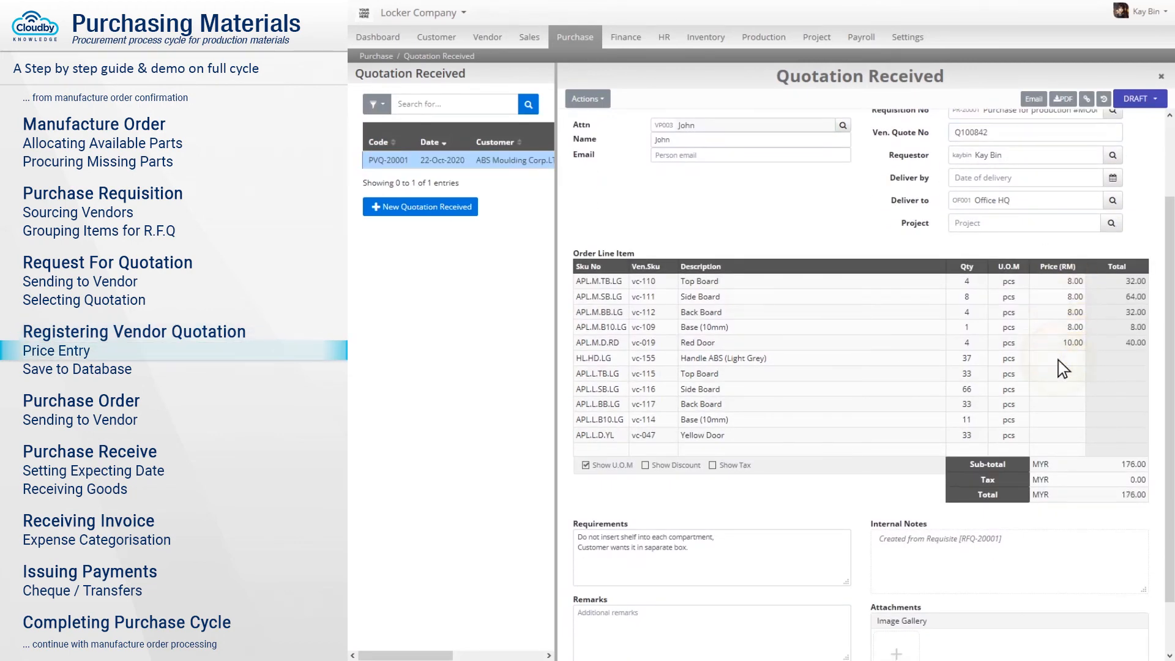
{"action": "type", "text": "5"}
{"action": "left_click", "coordinate": [1059, 375]}
{"action": "type", "text": "8"}
{"action": "left_click", "coordinate": [1058, 390]}
{"action": "type", "text": "8"}
{"action": "left_click", "coordinate": [1058, 405]}
{"action": "type", "text": "8"}
{"action": "left_click", "coordinate": [1059, 435]}
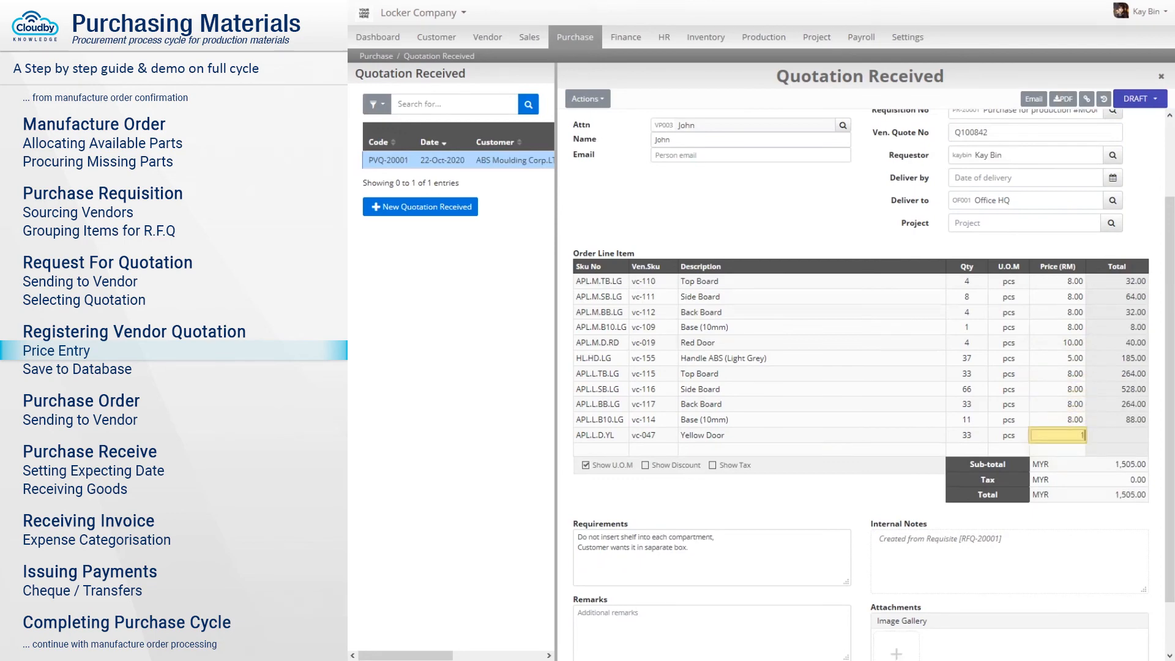
{"action": "type", "text": "10Shipping Fee"}
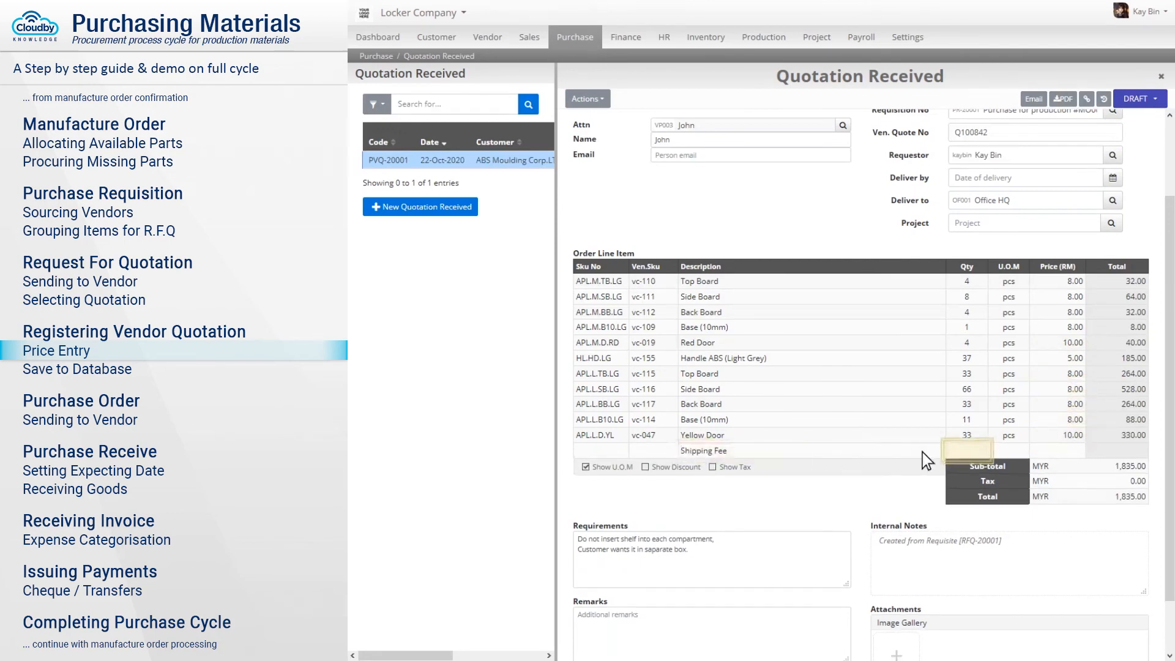
Add a Shipping Fee line with quantity 1 priced at 150.00.
{"action": "left_click", "coordinate": [967, 451]}
{"action": "type", "text": "1"}
{"action": "left_click", "coordinate": [1058, 451]}
{"action": "type", "text": "150"}
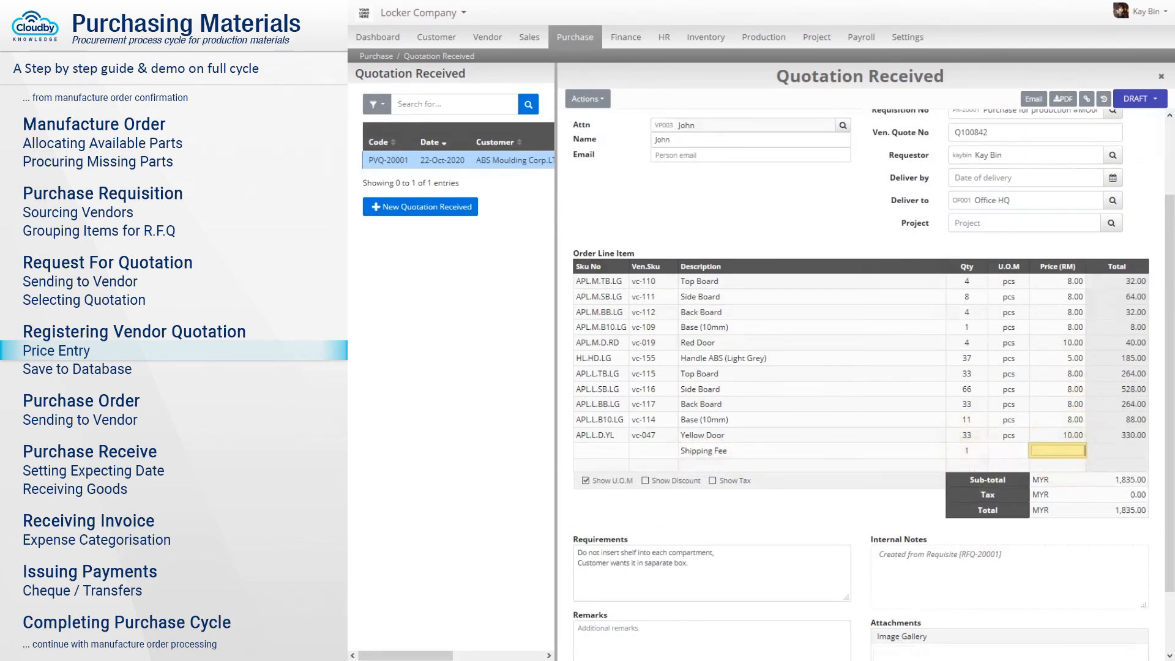
Save quotation PVQ-20001 and confirm it from DRAFT, totalling MYR 1,985.00.
{"action": "scroll", "coordinate": [860, 367], "scroll_direction": "down", "scroll_amount": 1}
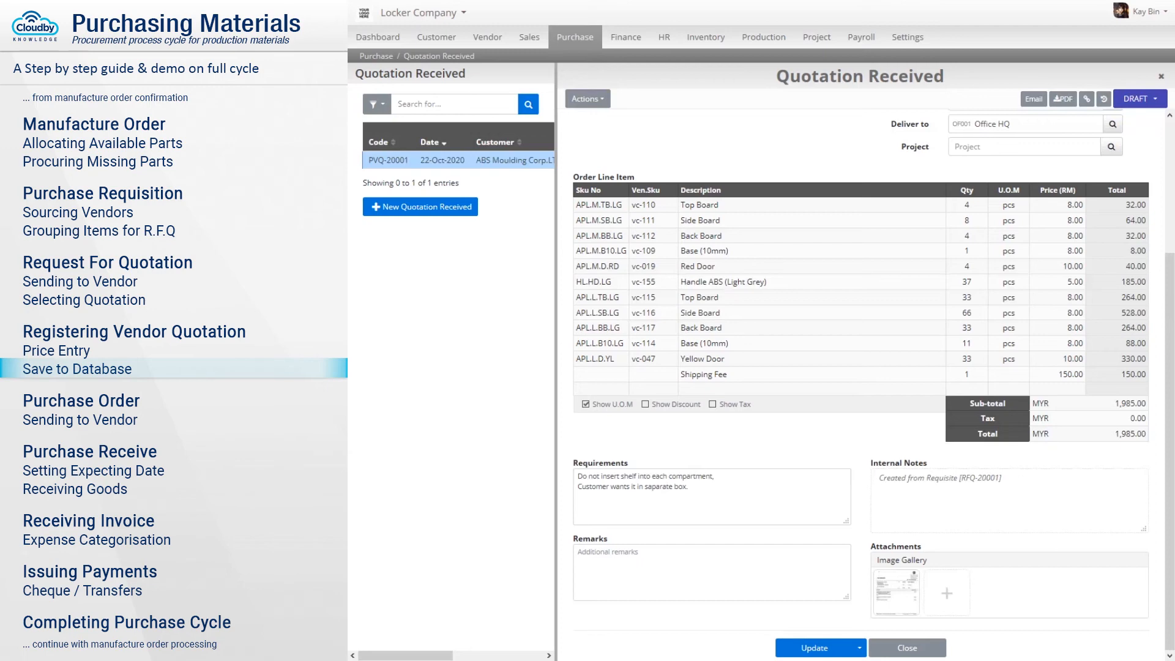
{"action": "left_click", "coordinate": [815, 647]}
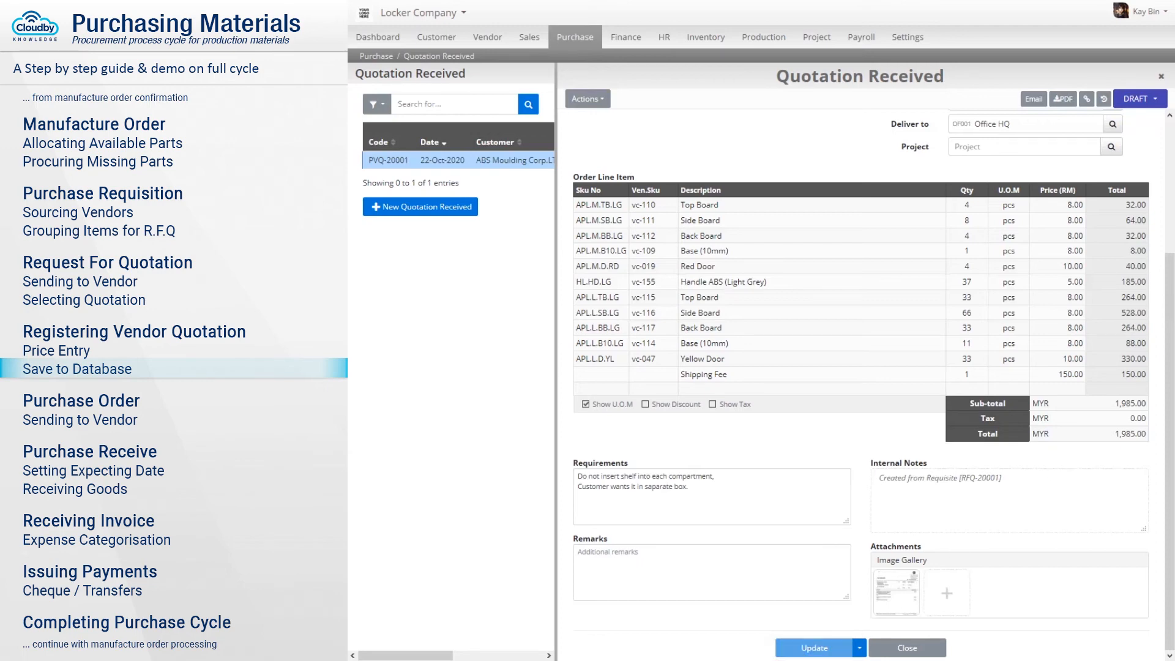
{"action": "left_click", "coordinate": [1141, 100]}
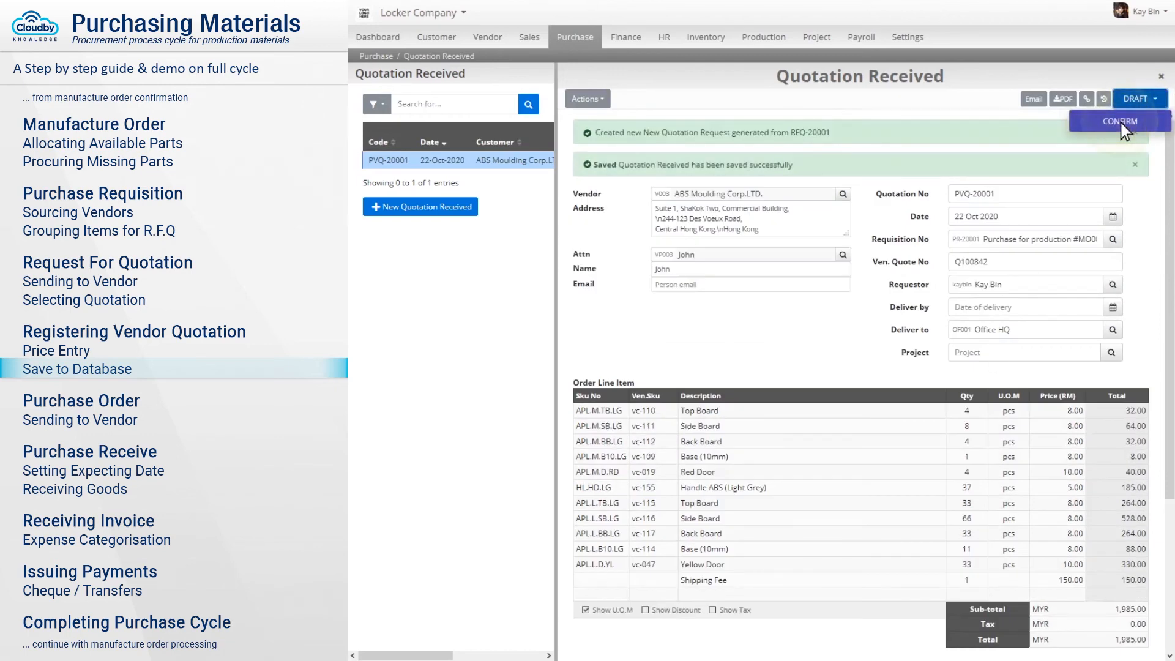
{"action": "left_click", "coordinate": [1122, 123]}
{"action": "left_click", "coordinate": [796, 101]}
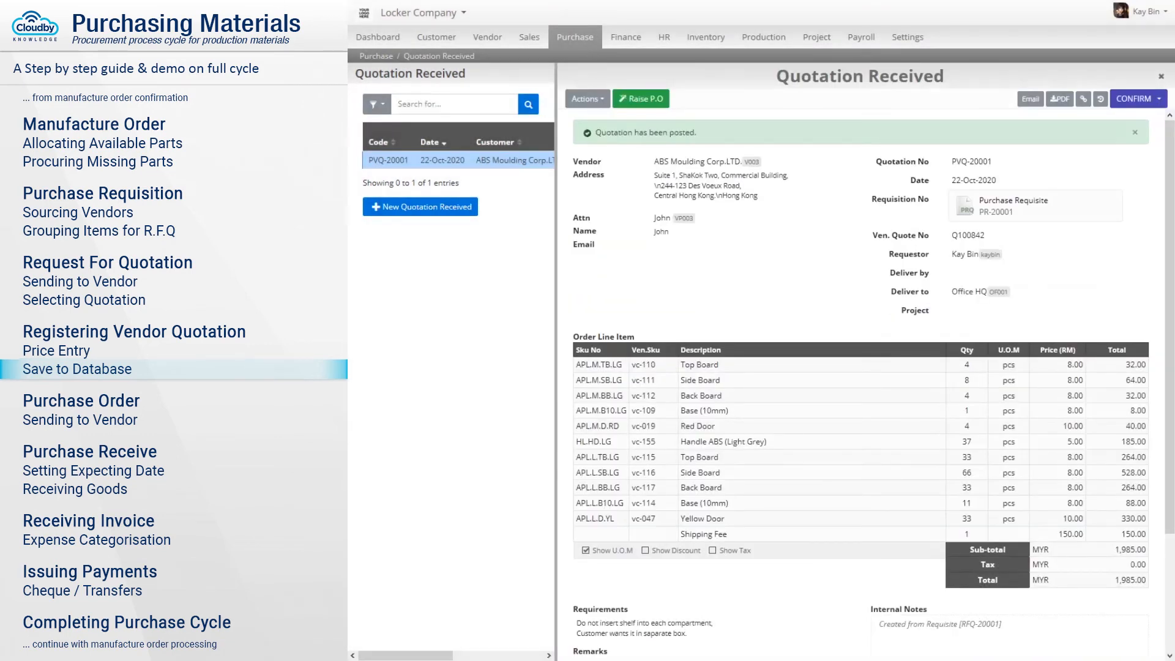
Raise purchase order PO-20001 from the quotation and set its payment term to Immediate.
{"action": "left_click", "coordinate": [642, 101]}
{"action": "left_click", "coordinate": [796, 100]}
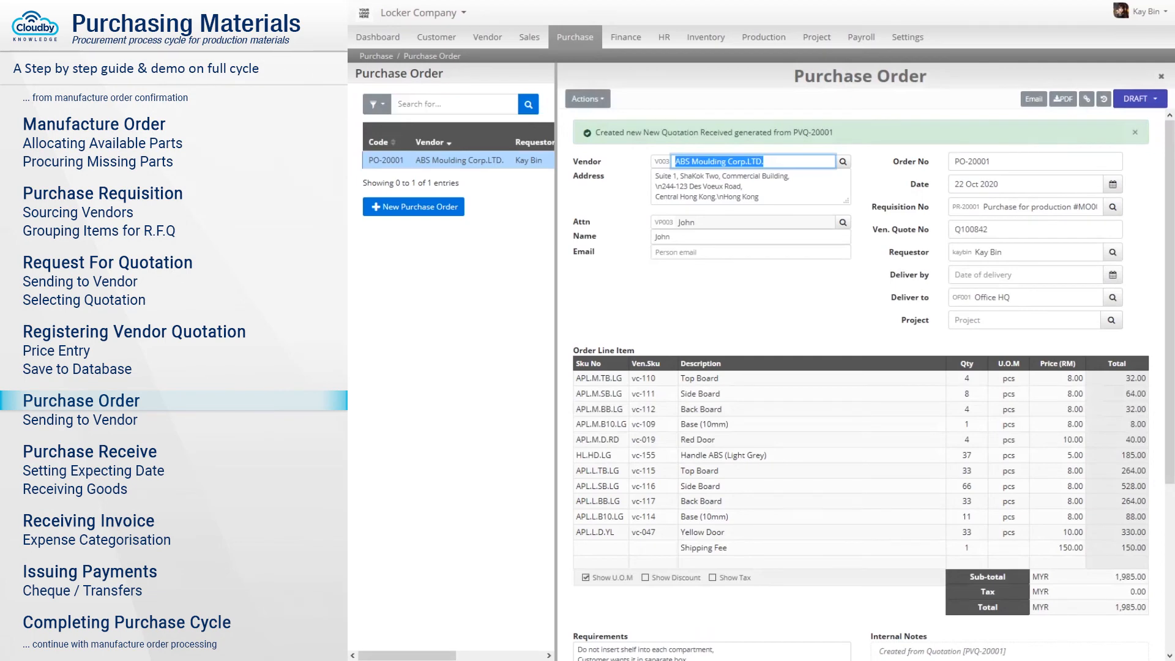
{"action": "scroll", "coordinate": [862, 385], "scroll_direction": "down", "scroll_amount": 4}
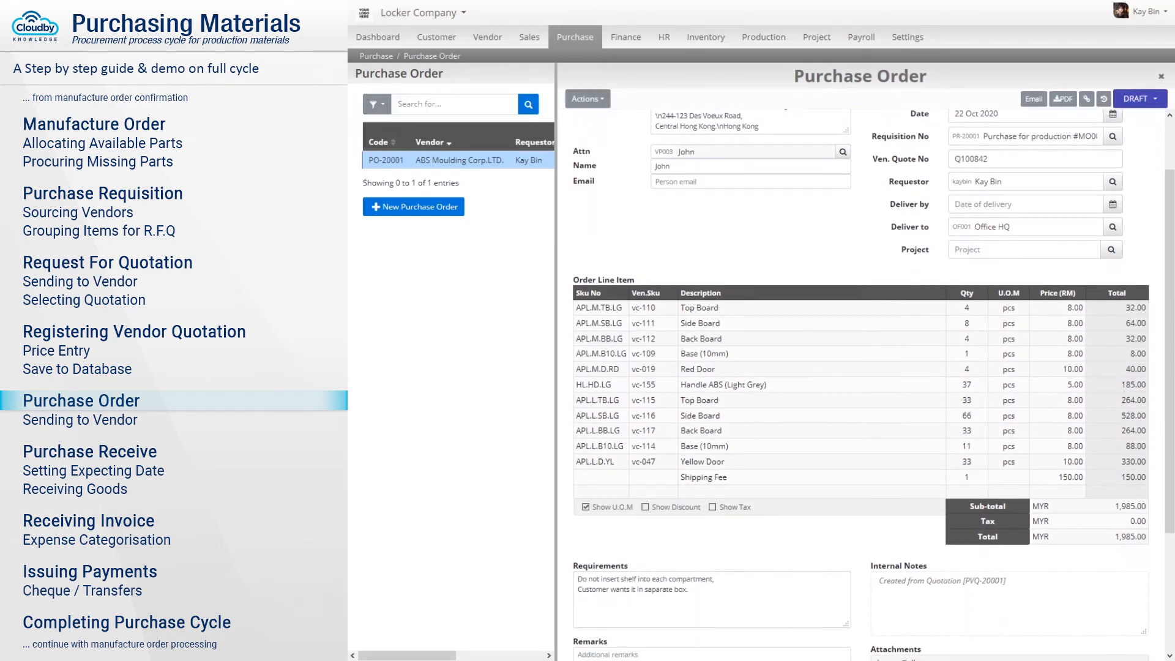
{"action": "scroll", "coordinate": [862, 386], "scroll_direction": "down", "scroll_amount": 4}
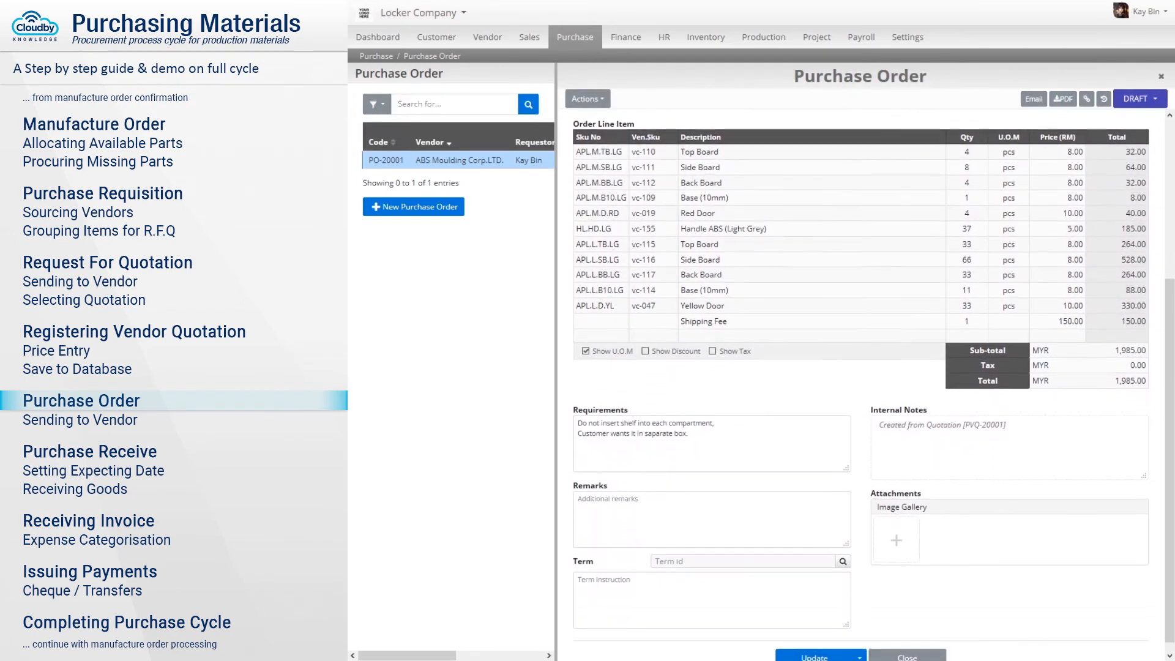
{"action": "left_click", "coordinate": [744, 553]}
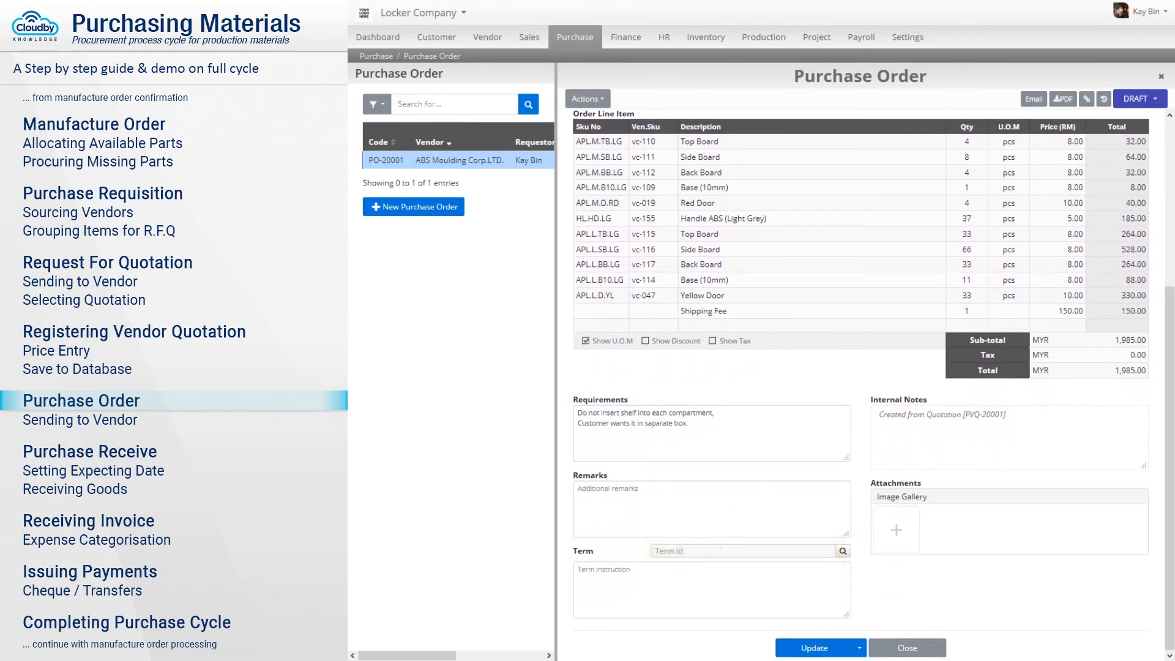
{"action": "type", "text": "Immedia"}
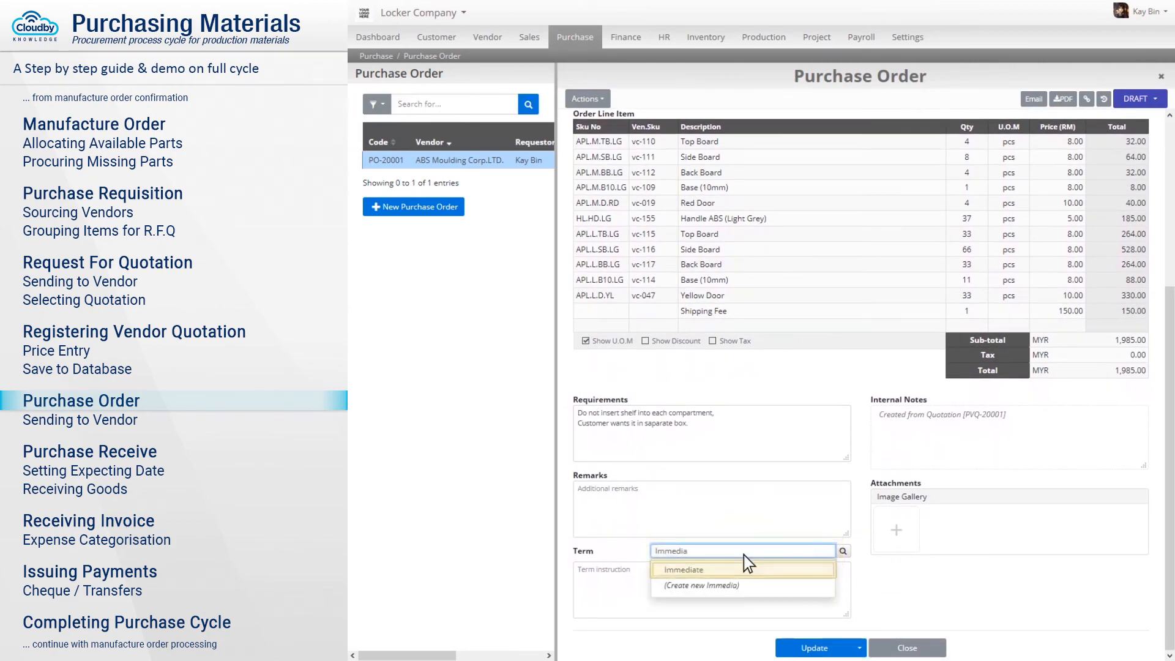
{"action": "left_click", "coordinate": [744, 571]}
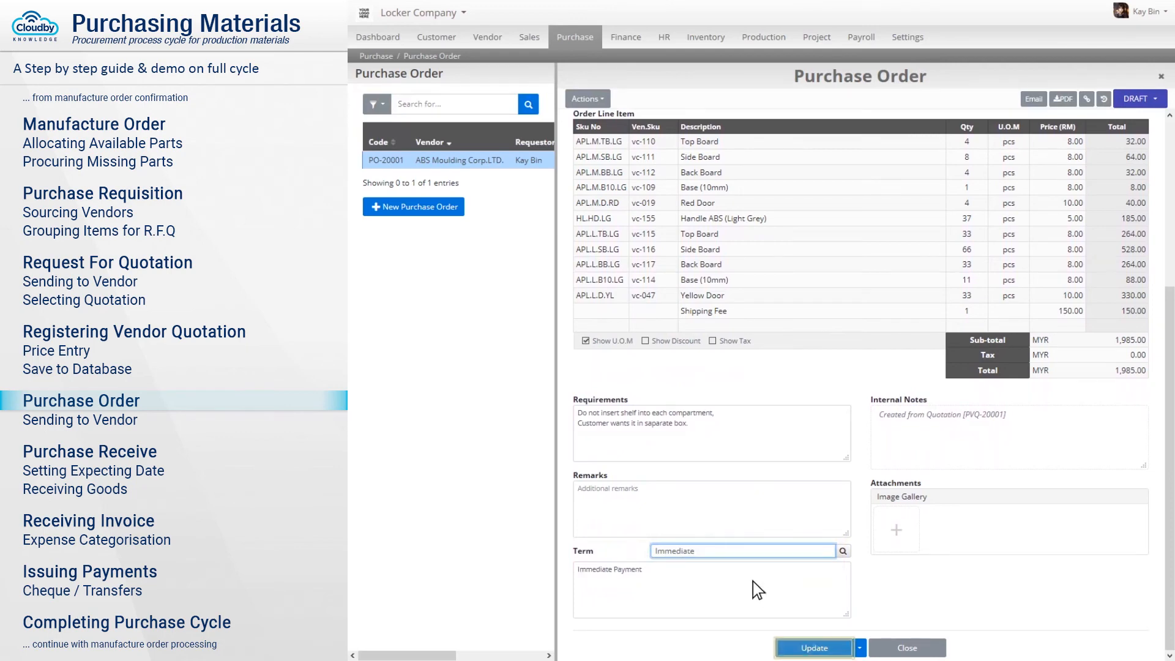
Save PO-20001 and confirm it from DRAFT so it becomes active.
{"action": "left_click", "coordinate": [816, 646]}
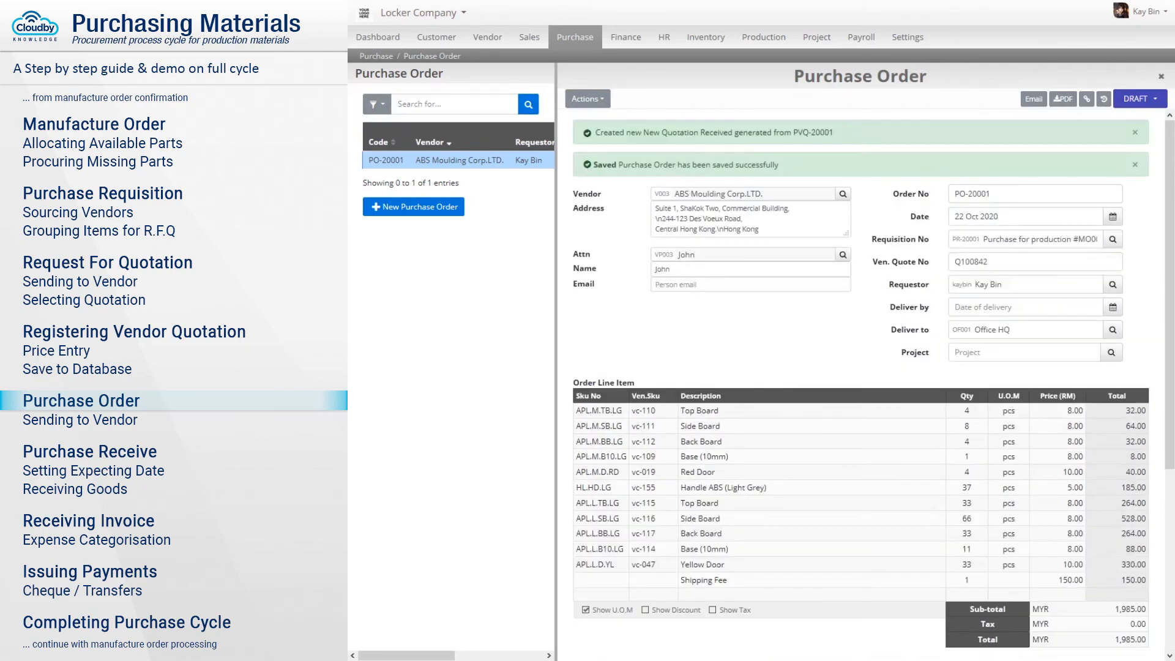
{"action": "left_click", "coordinate": [1141, 101]}
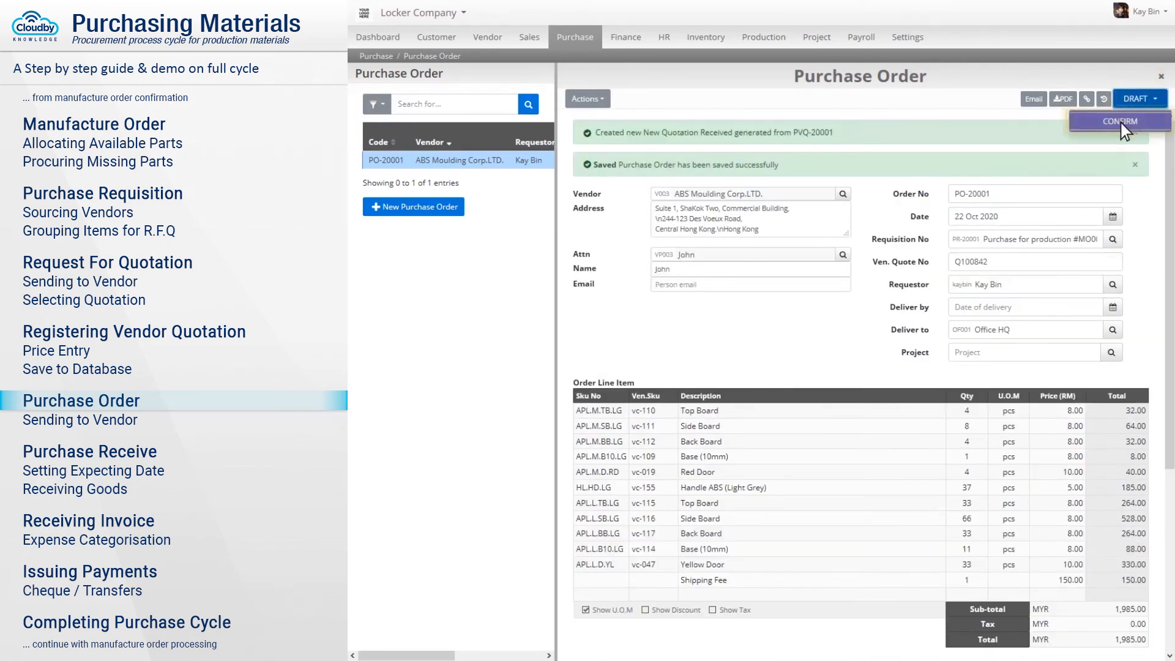
{"action": "left_click", "coordinate": [1123, 124]}
{"action": "left_click", "coordinate": [796, 100]}
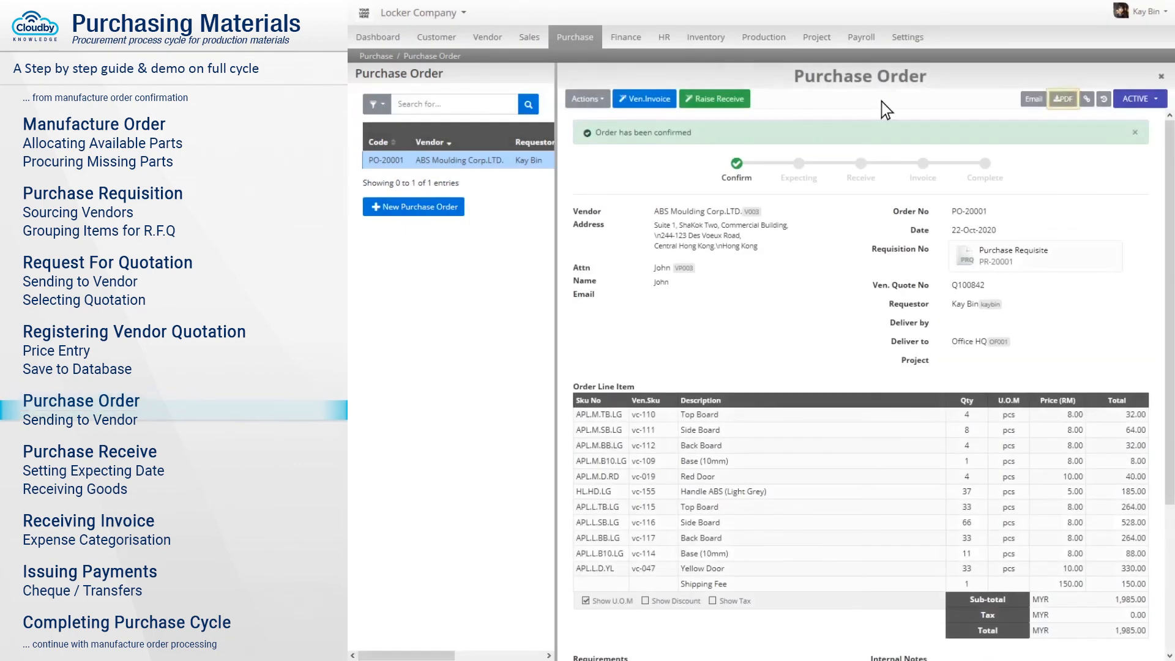
Preview PO-20001 as a PDF, then create goods-received record PRV-20001 from it.
{"action": "left_click", "coordinate": [1063, 101]}
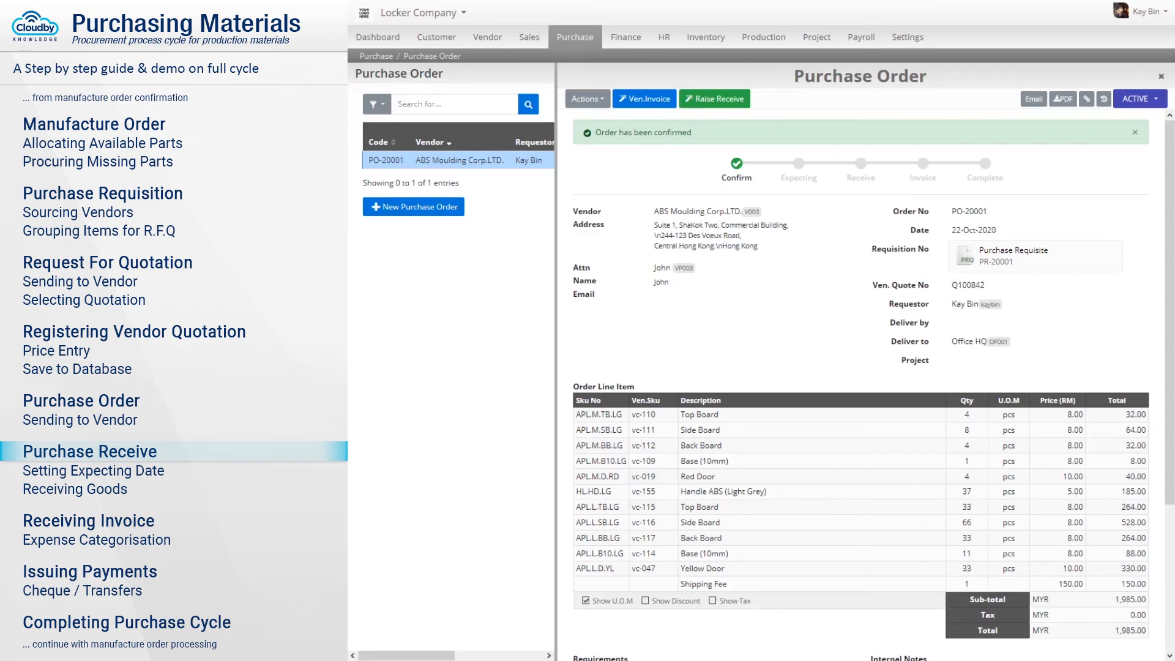
{"action": "left_click", "coordinate": [712, 101]}
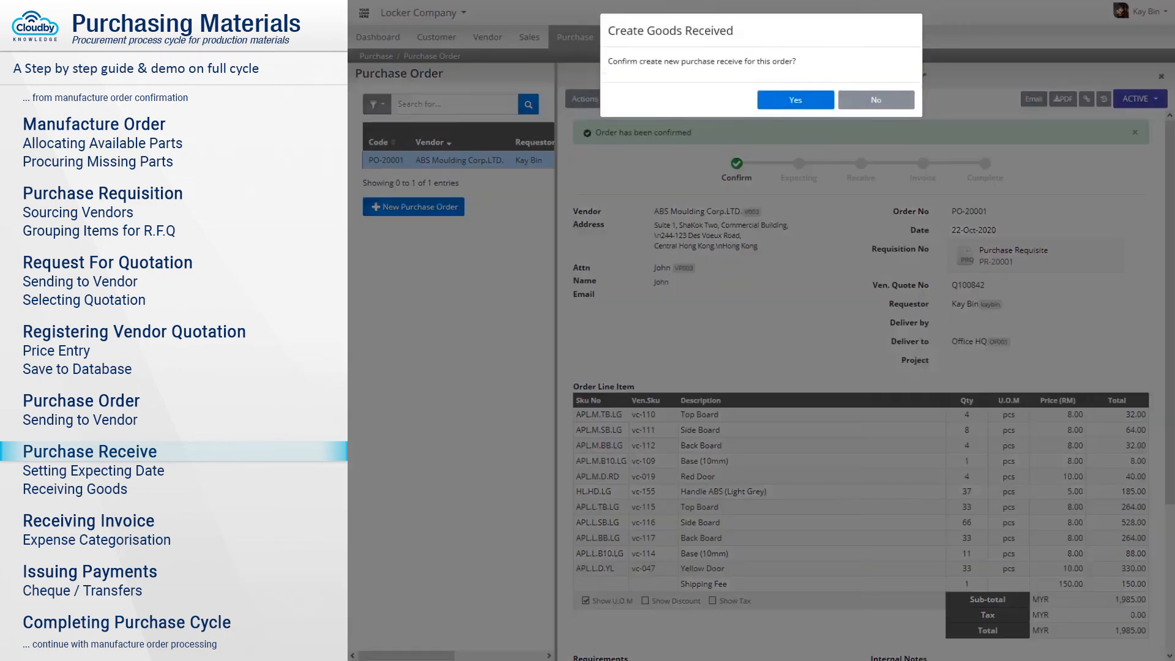
{"action": "left_click", "coordinate": [797, 102]}
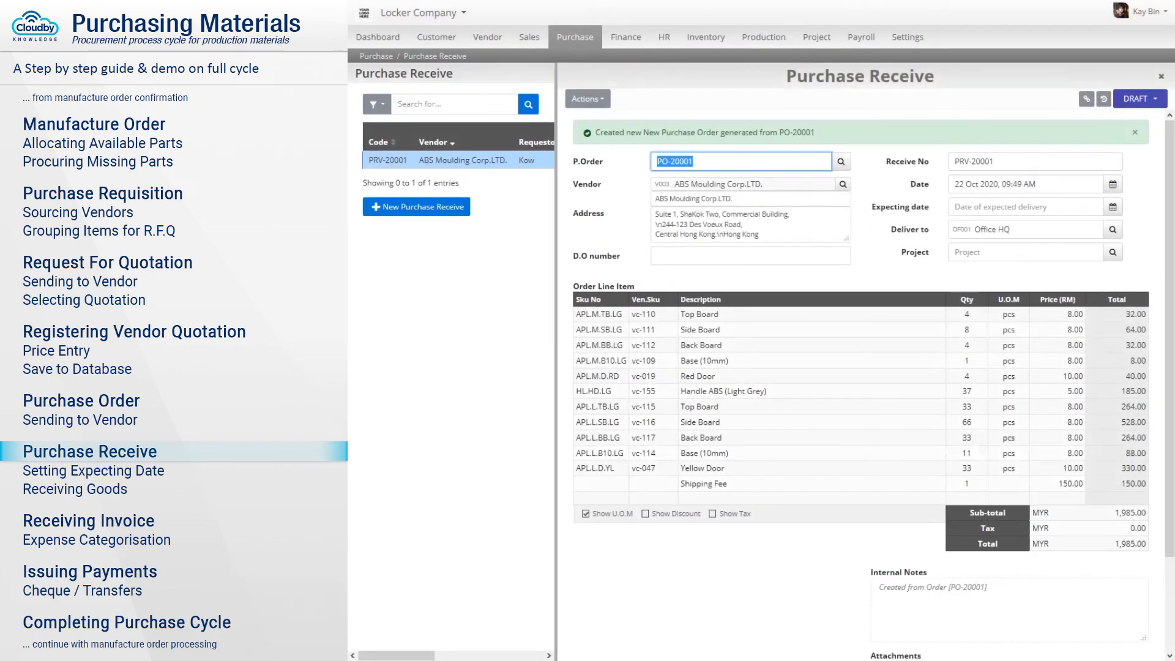
Set PRV-20001's expecting date to 2/10 (2 Oct 2020), save it, and confirm it.
{"action": "left_click", "coordinate": [1026, 207]}
{"action": "type", "text": "2/10/2"}
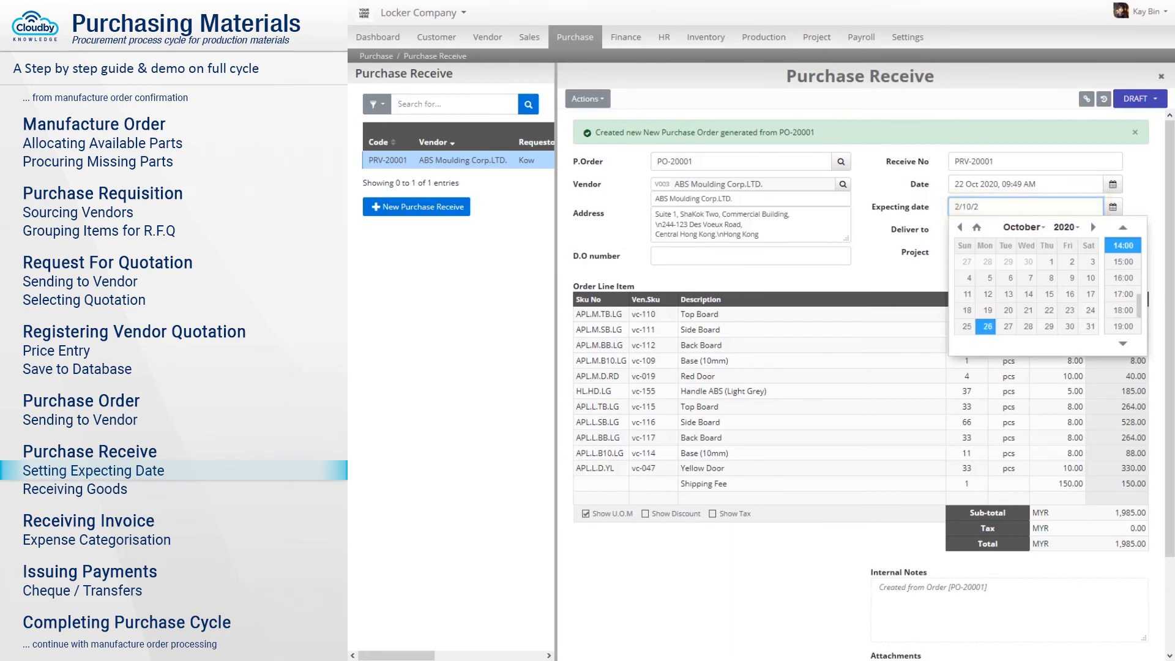
{"action": "key", "text": "Tab"}
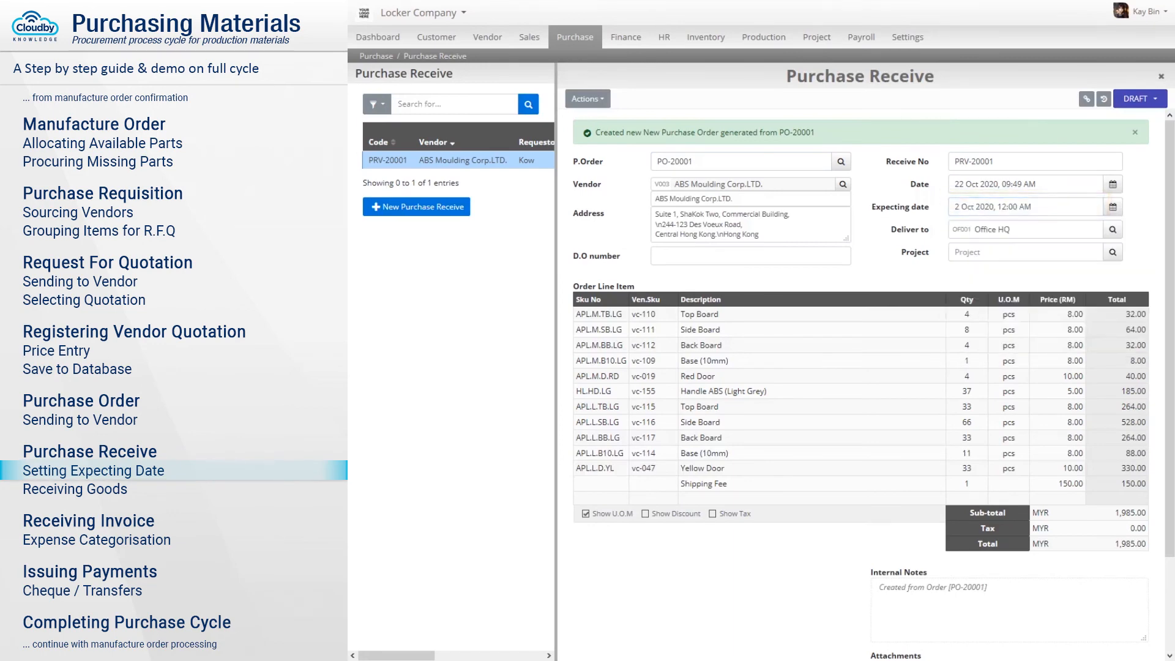
{"action": "scroll", "coordinate": [798, 110], "scroll_direction": "down", "scroll_amount": 3}
{"action": "left_click", "coordinate": [816, 647]}
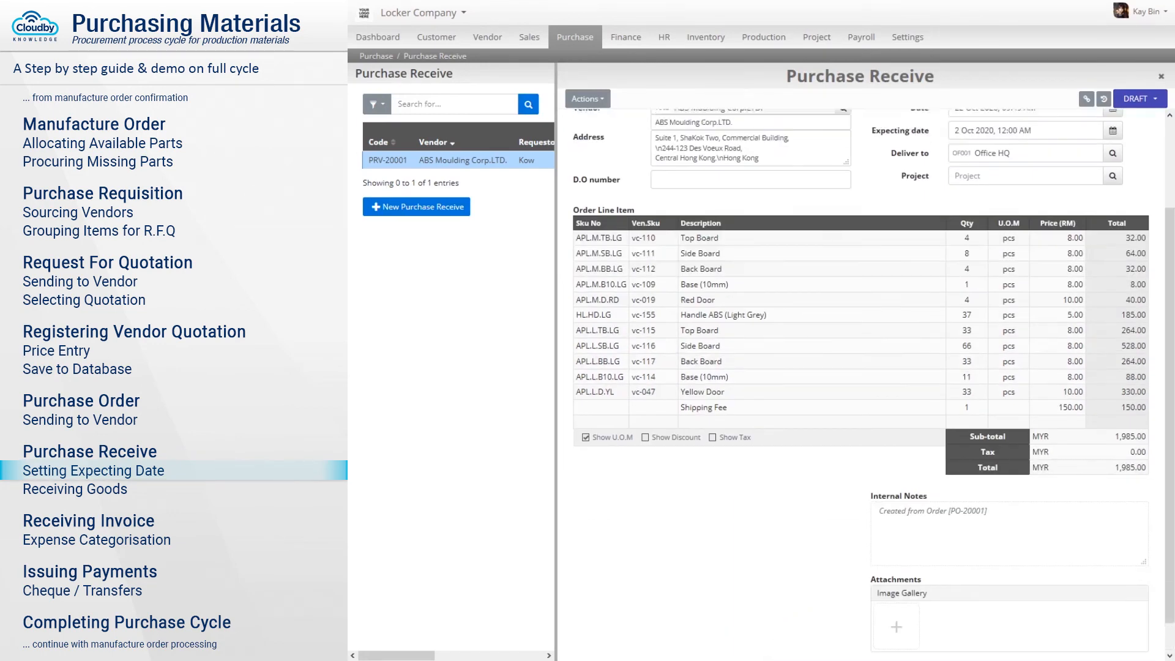
{"action": "left_click", "coordinate": [1140, 99]}
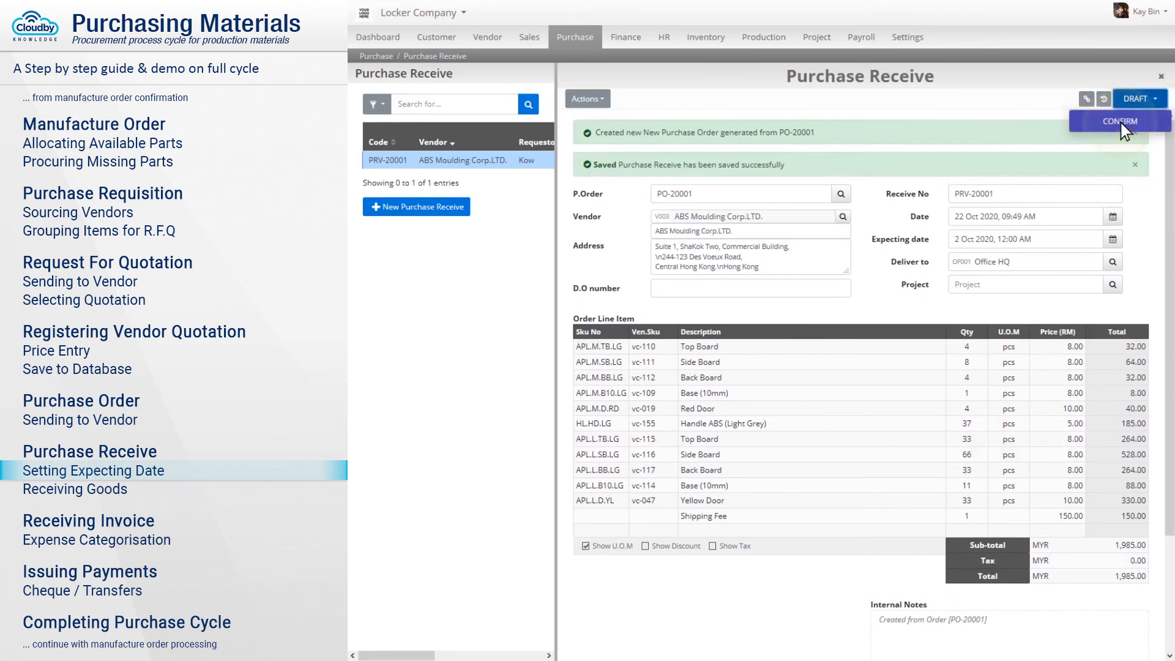
{"action": "left_click", "coordinate": [1122, 123]}
{"action": "left_click", "coordinate": [796, 102]}
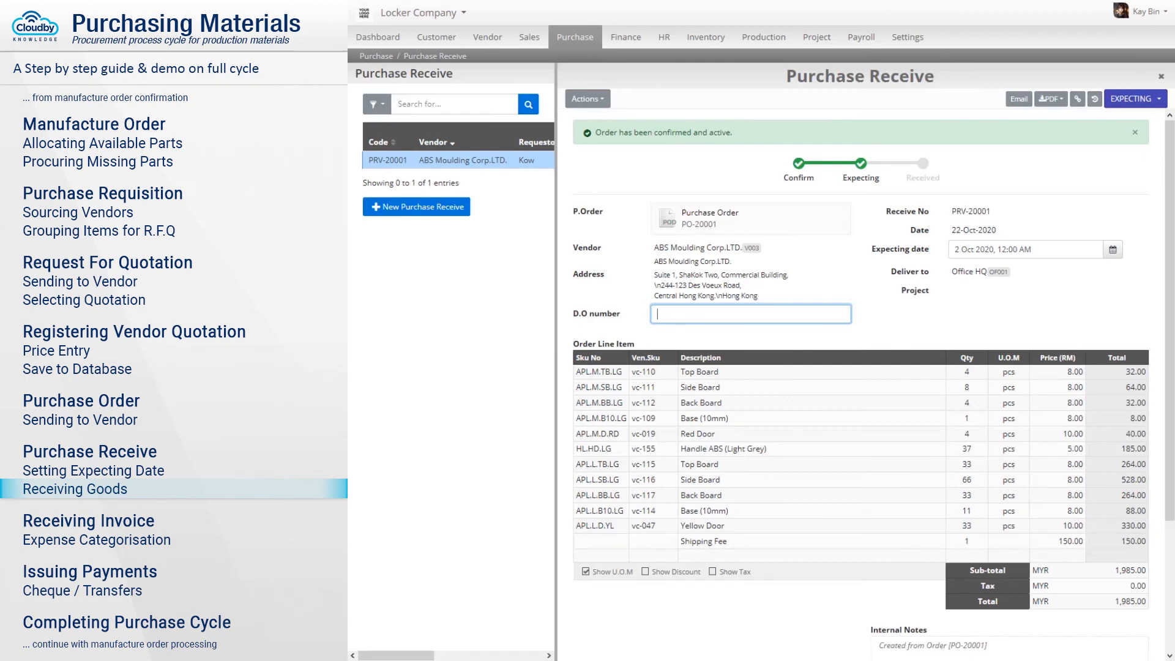
Save D.O number DO100853 on PRV-20001, set it to RECEIVED, and return to PO-20001.
{"action": "type", "text": "DO100853"}
{"action": "scroll", "coordinate": [860, 367], "scroll_direction": "down", "scroll_amount": 2}
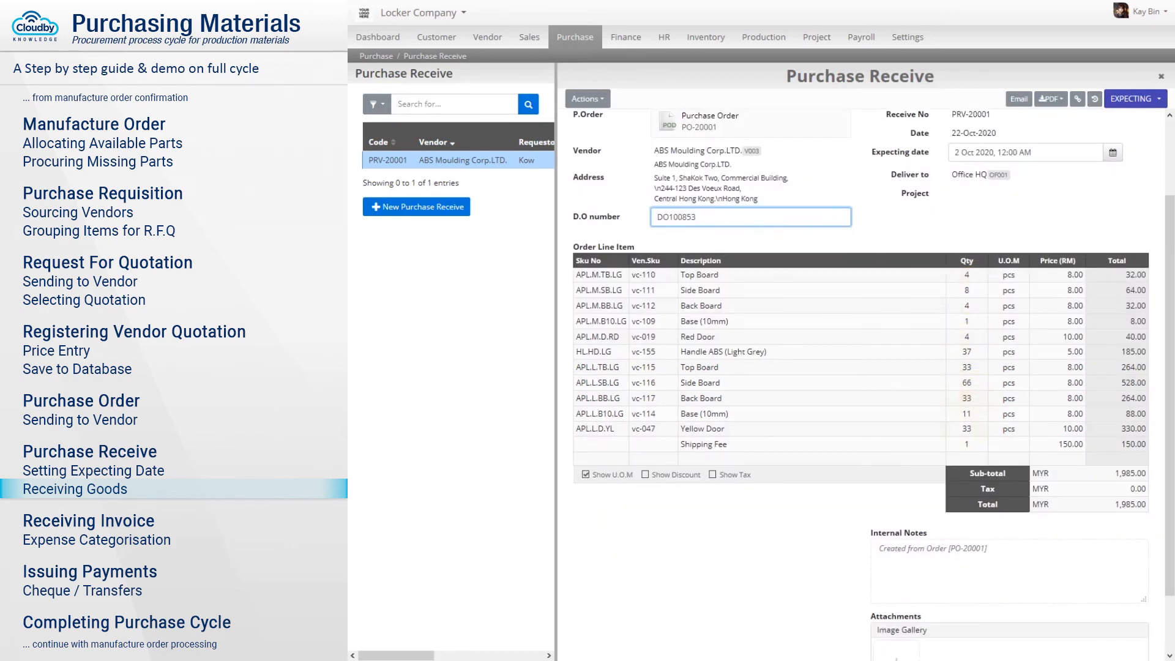
{"action": "scroll", "coordinate": [861, 367], "scroll_direction": "down", "scroll_amount": 1}
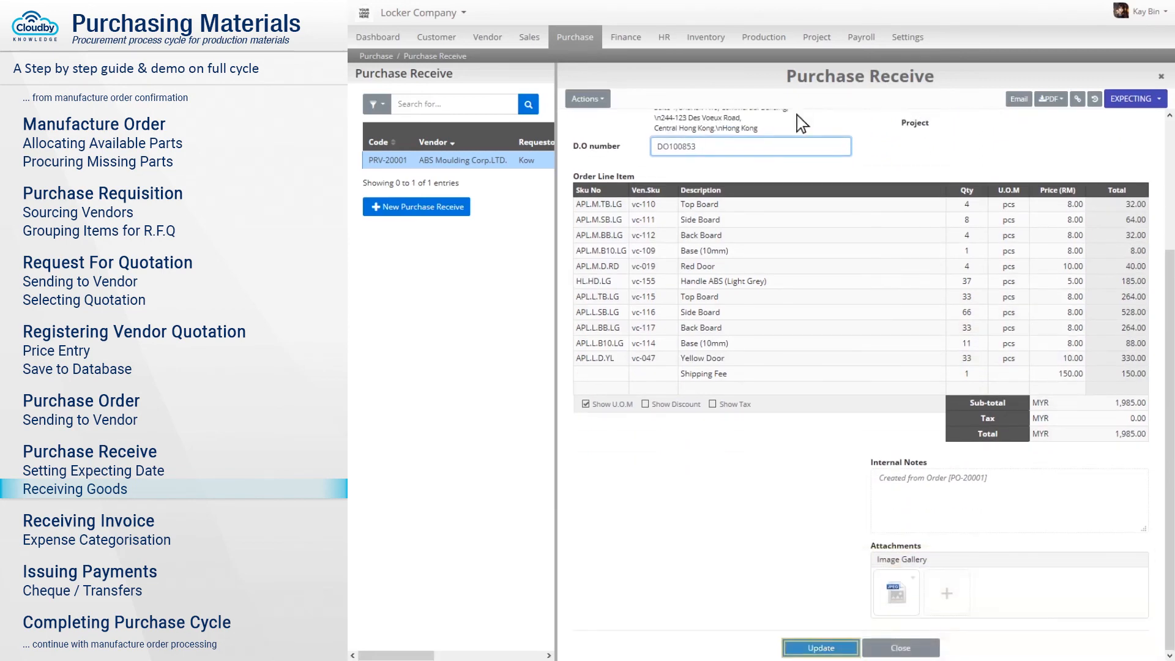
{"action": "left_click", "coordinate": [821, 647]}
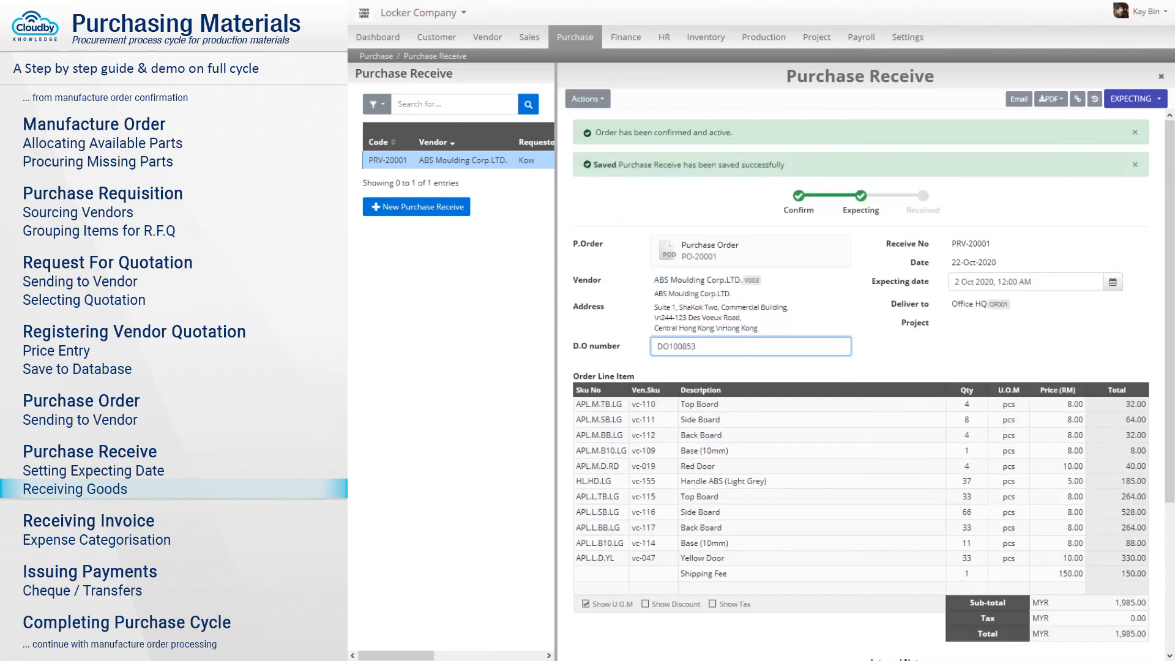
{"action": "left_click", "coordinate": [1136, 99]}
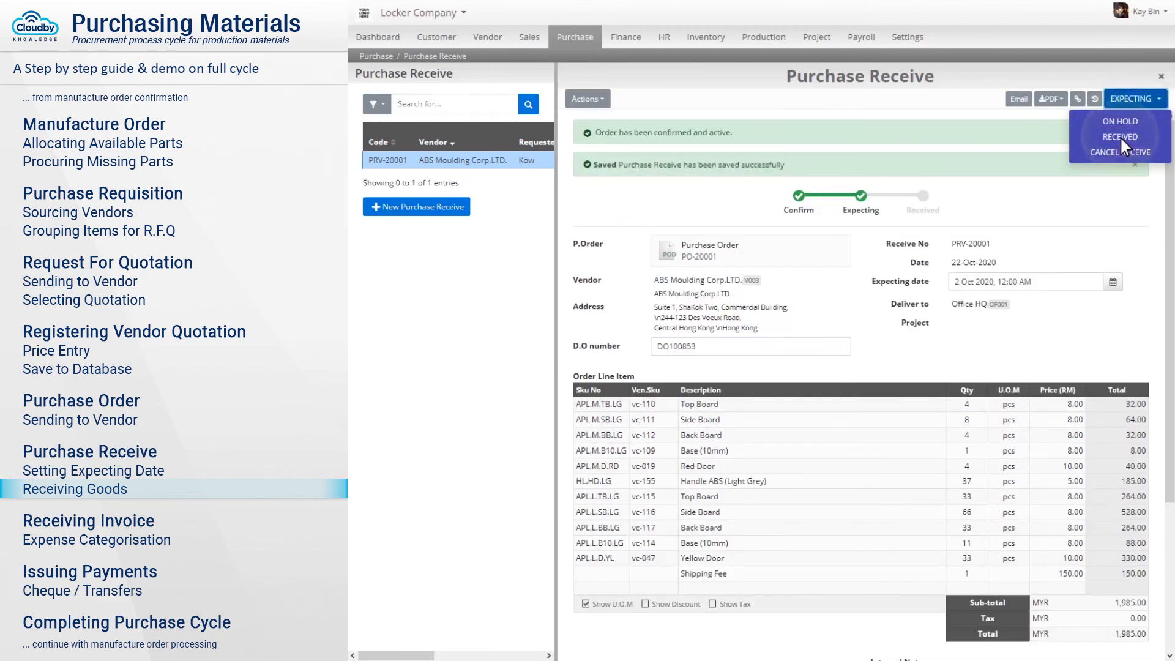
{"action": "left_click", "coordinate": [1120, 136]}
{"action": "left_click", "coordinate": [795, 102]}
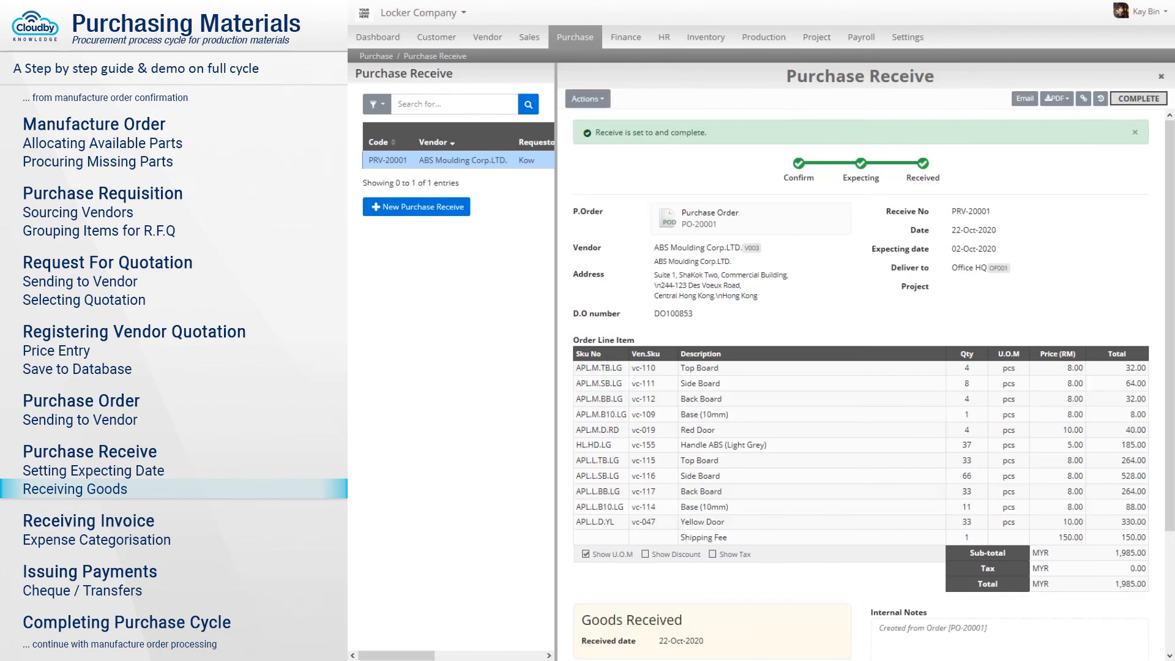
{"action": "left_click", "coordinate": [711, 220]}
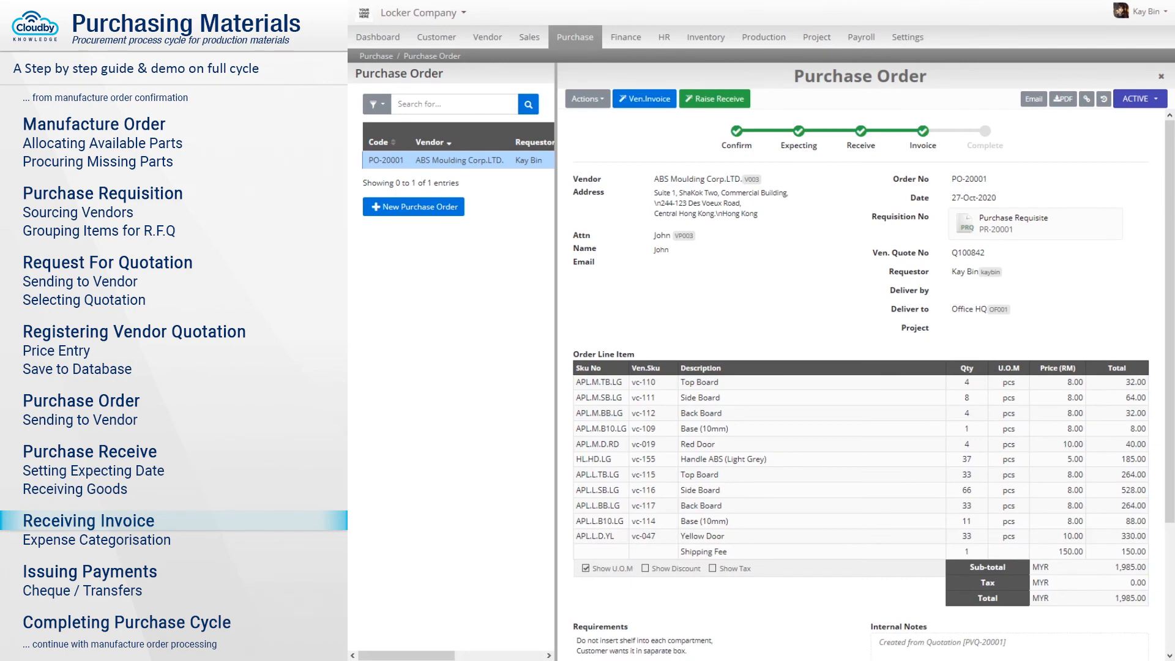
Create purchase invoice PIV-20001 with vendor invoice INV100875, charging Shipping Fee to 924-000 Freight Fee.
{"action": "left_click", "coordinate": [646, 100]}
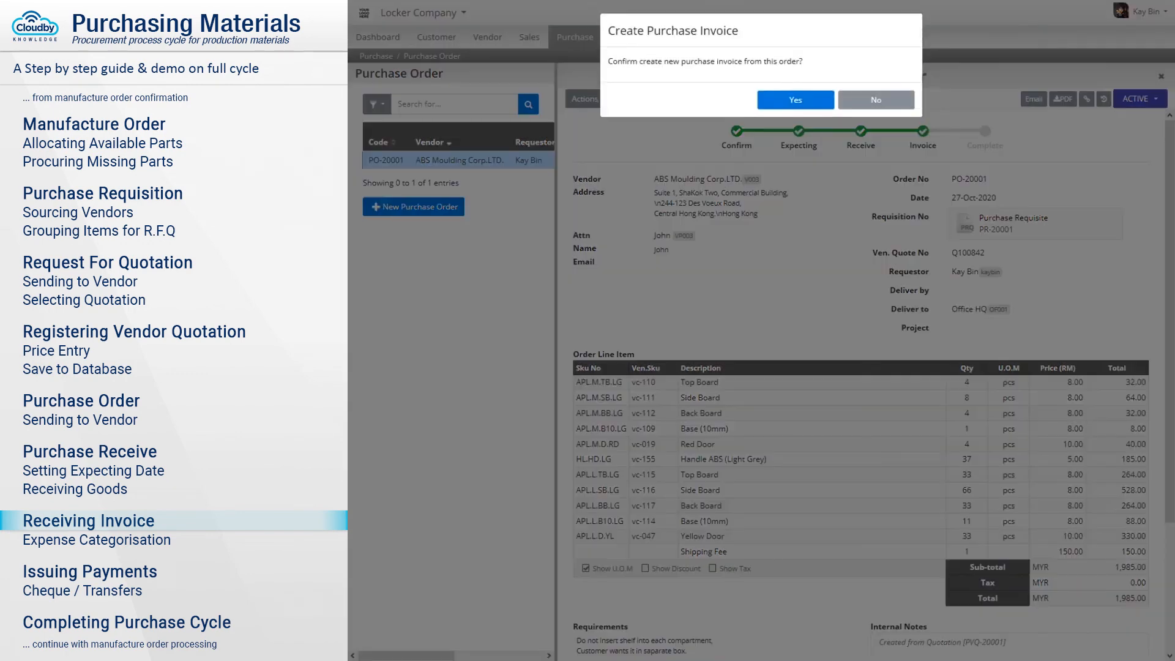
{"action": "left_click", "coordinate": [796, 102]}
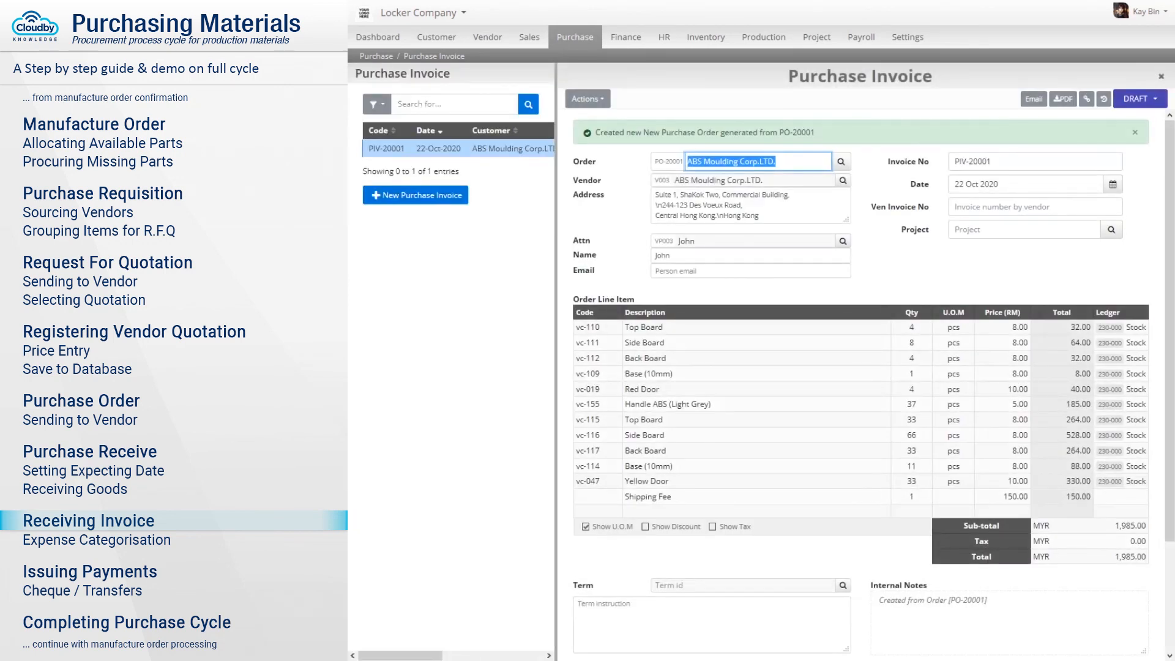
{"action": "left_click", "coordinate": [1036, 207]}
{"action": "type", "text": "INV100875"}
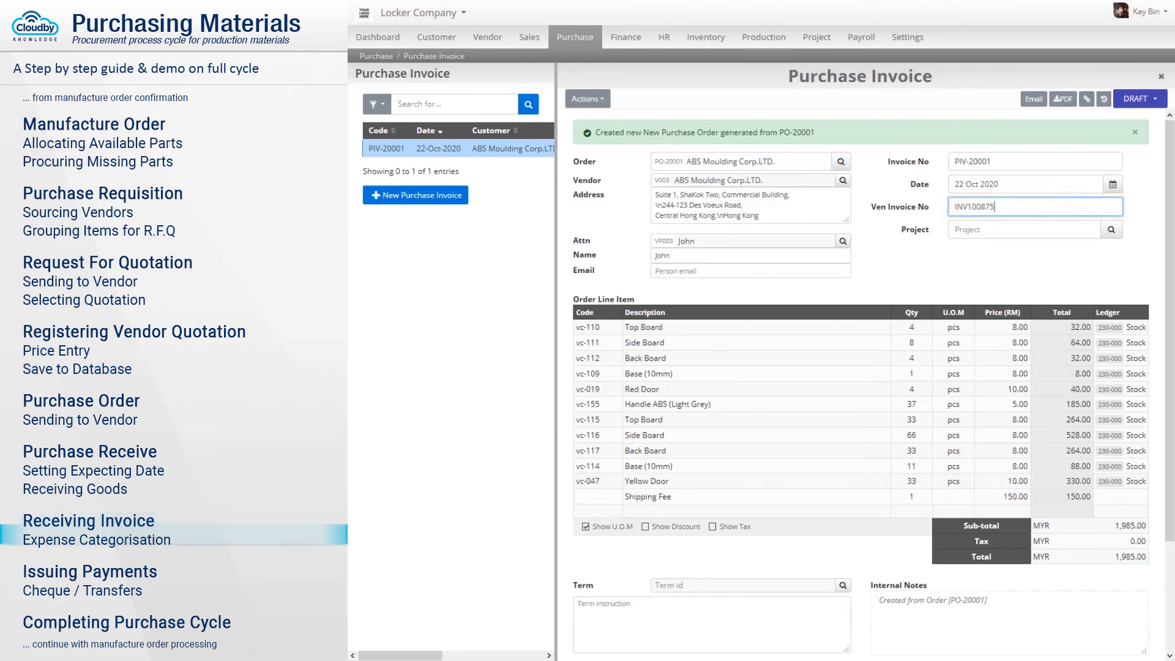
{"action": "scroll", "coordinate": [861, 385], "scroll_direction": "down", "scroll_amount": 1}
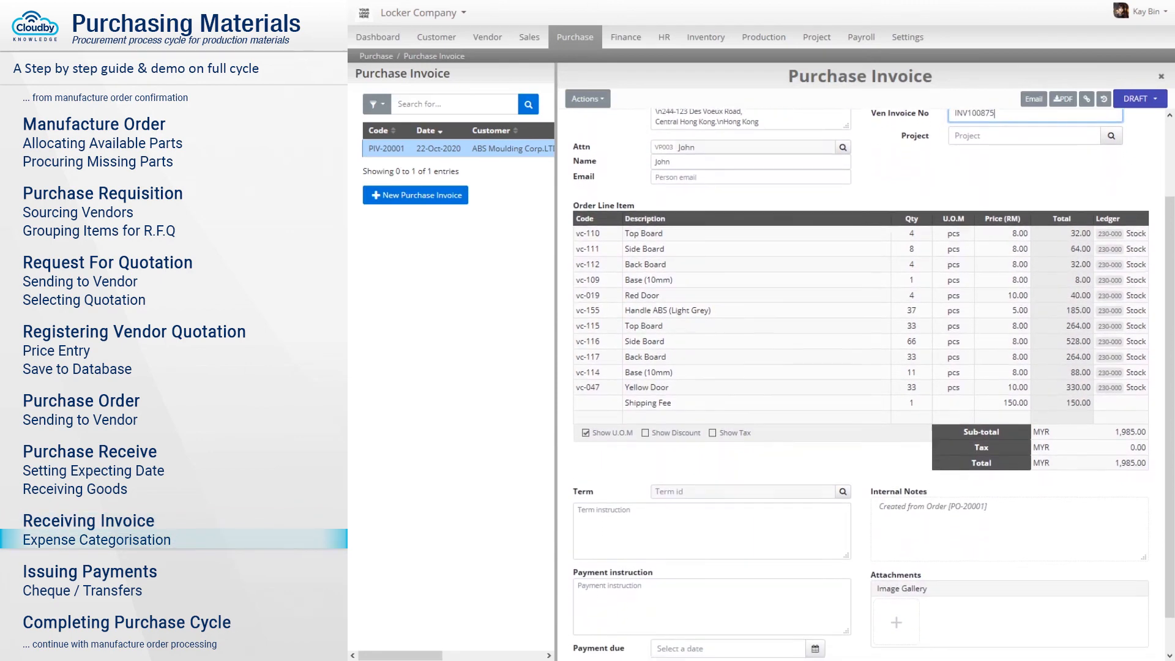
{"action": "left_click", "coordinate": [1121, 402]}
{"action": "type", "text": "frei"}
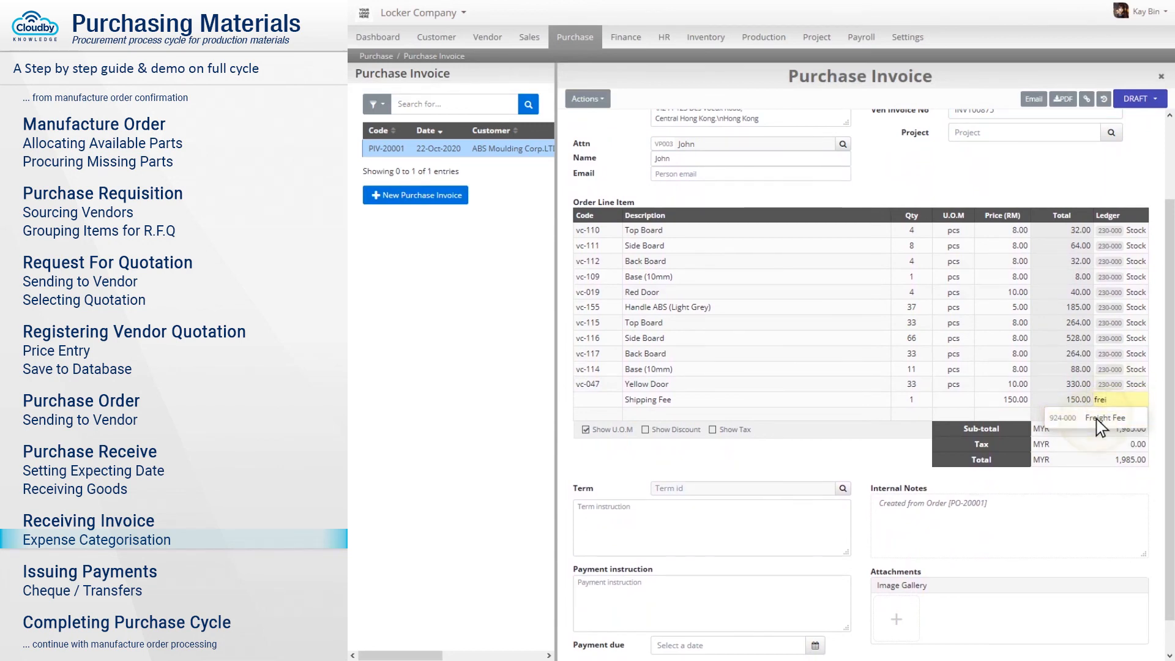
{"action": "left_click", "coordinate": [1096, 419]}
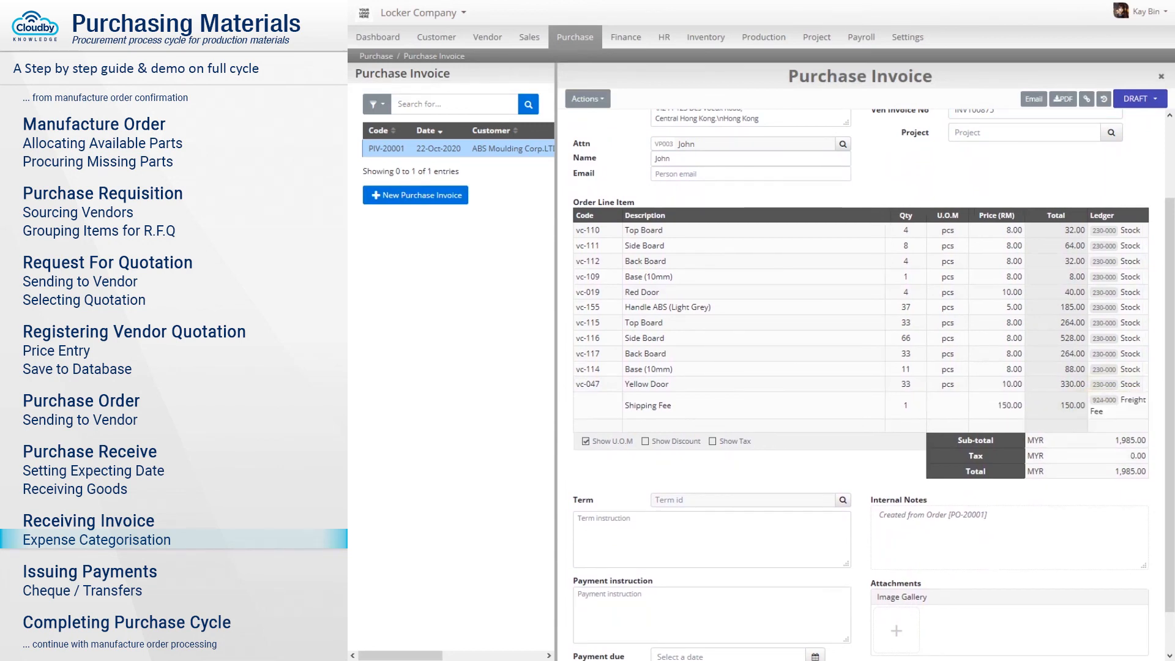
Enter cheque-to-Hong Kong Bank payment instructions with account holder and number, and attach the invoice image.
{"action": "left_click", "coordinate": [712, 614]}
{"action": "type", "text": "Payment with Cheque to Hong Kong Bank"}
{"action": "key", "text": "Return"}
{"action": "type", "text": "Account Holder Name: ABS HHOLDING CORP"}
{"action": "key", "text": "Return"}
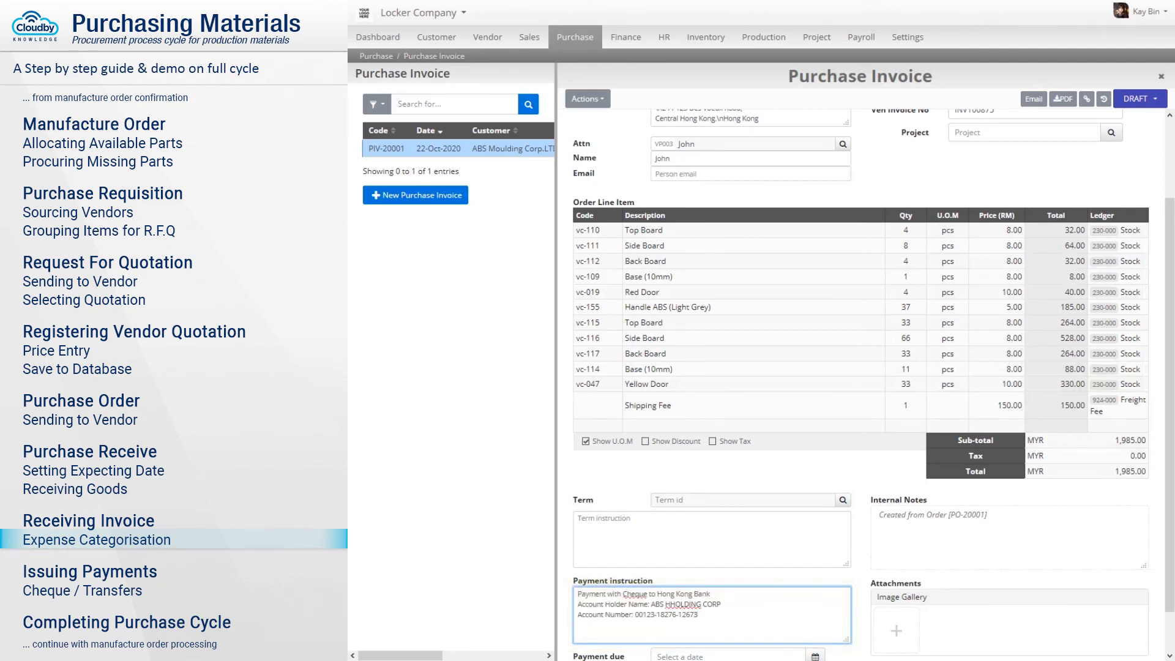
{"action": "left_click_drag", "start_coordinate": [1163, 628], "coordinate": [980, 628]}
Save PIV-20001 and confirm it from DRAFT so it is posted.
{"action": "scroll", "coordinate": [1091, 434], "scroll_direction": "down", "scroll_amount": 1}
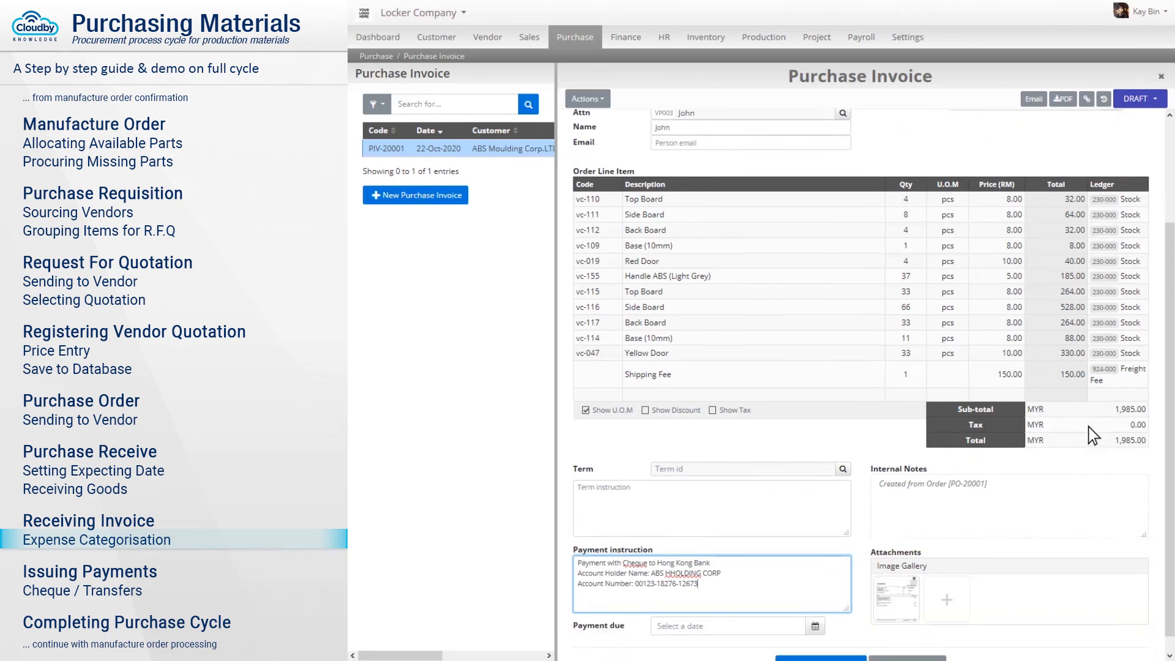
{"action": "left_click", "coordinate": [814, 647]}
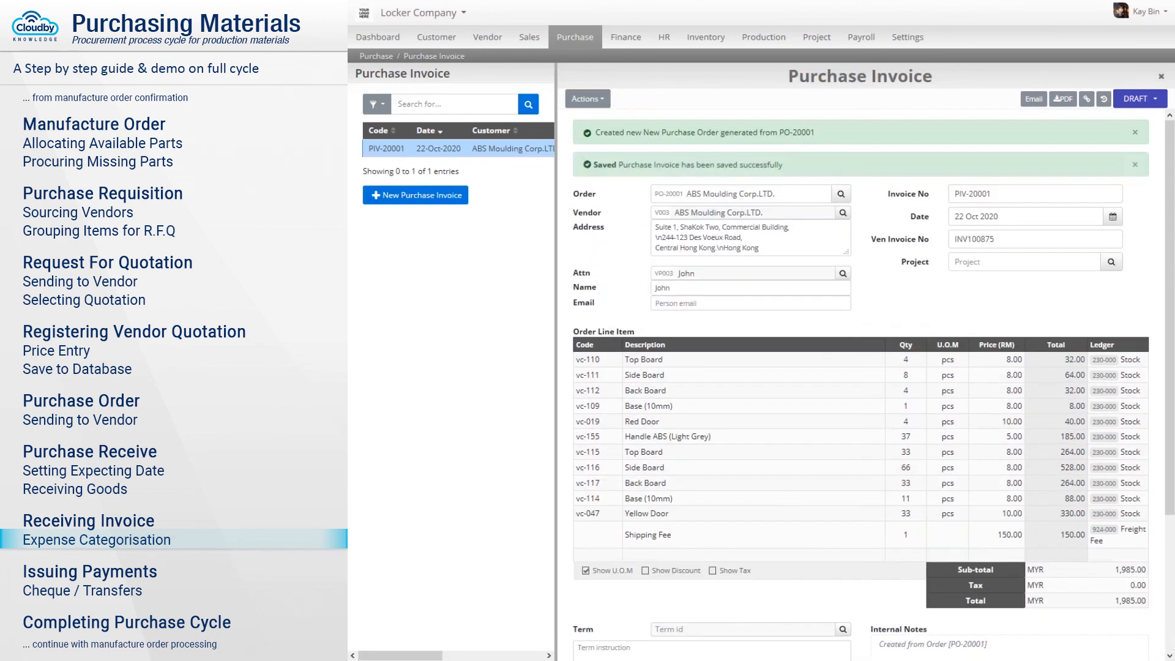
{"action": "left_click", "coordinate": [1141, 101]}
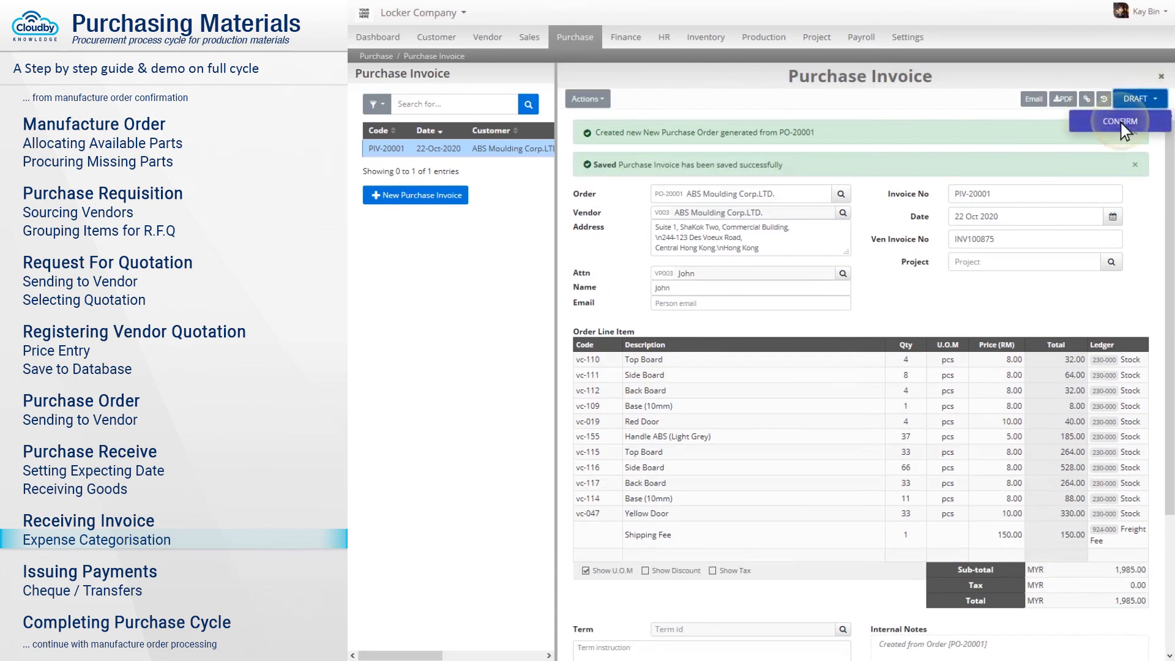
{"action": "left_click", "coordinate": [1122, 122]}
{"action": "left_click", "coordinate": [797, 102]}
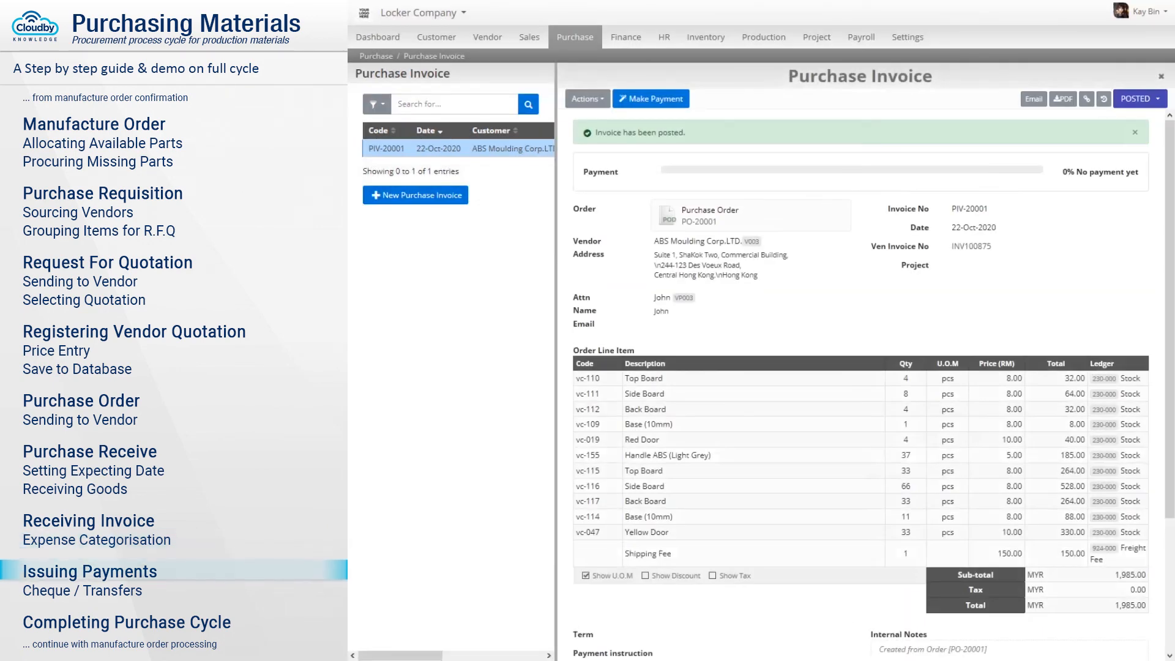
Create a payment voucher for PIV-20001 with the cheque number in the payment details and save it.
{"action": "left_click", "coordinate": [655, 101]}
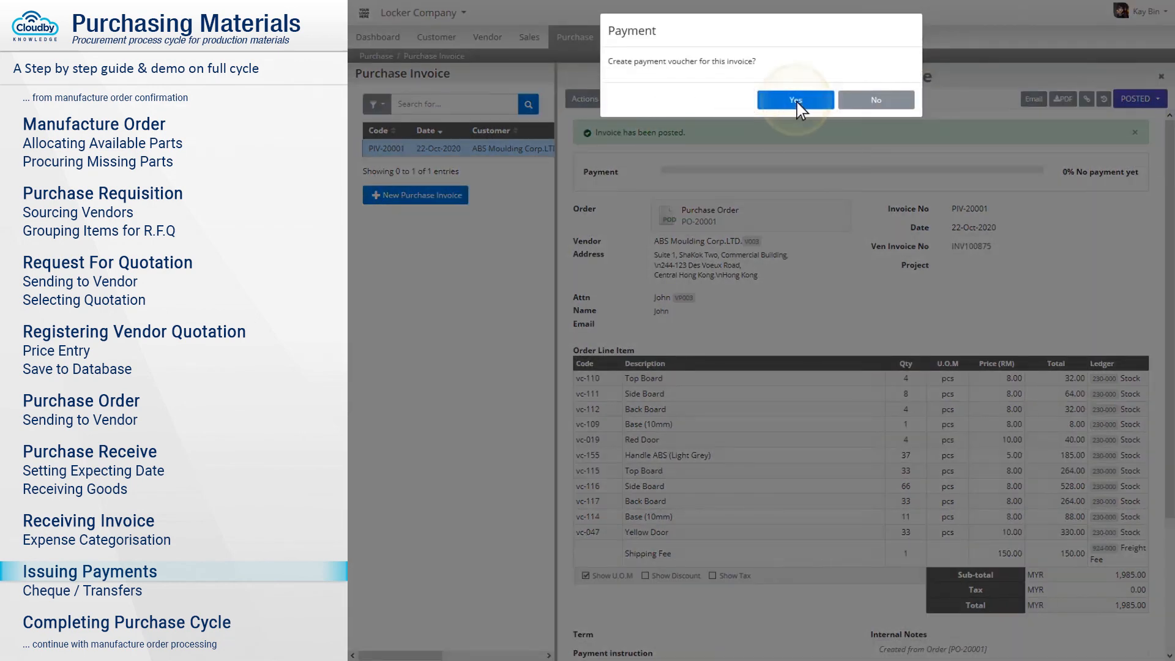
{"action": "left_click", "coordinate": [796, 100]}
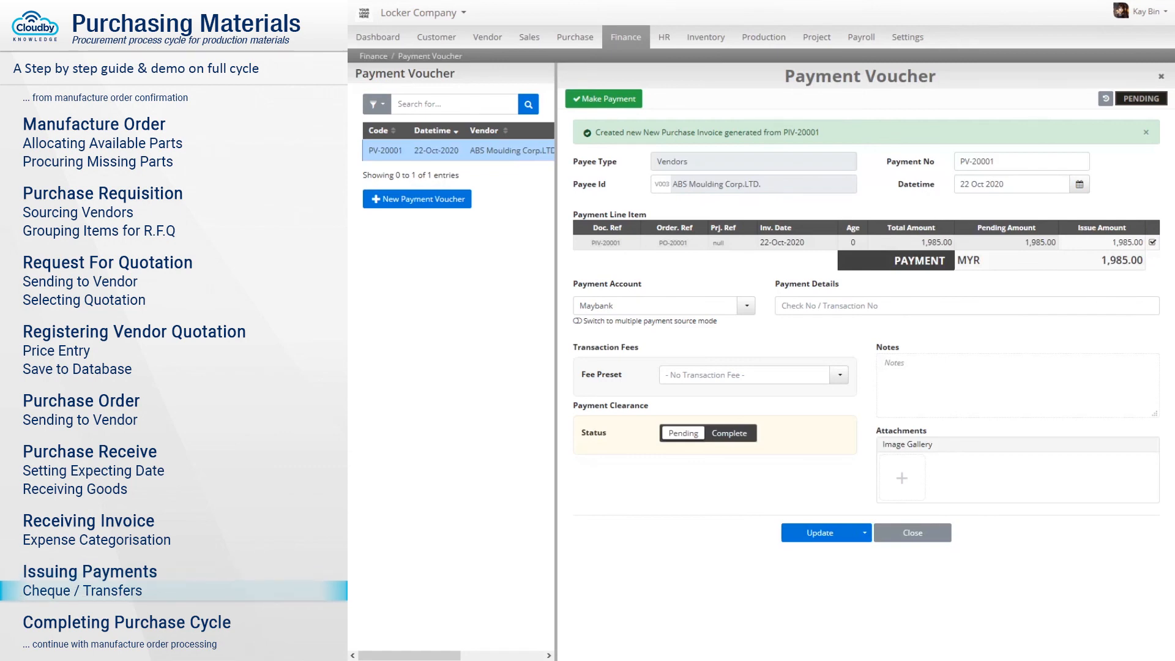
{"action": "left_click", "coordinate": [967, 305]}
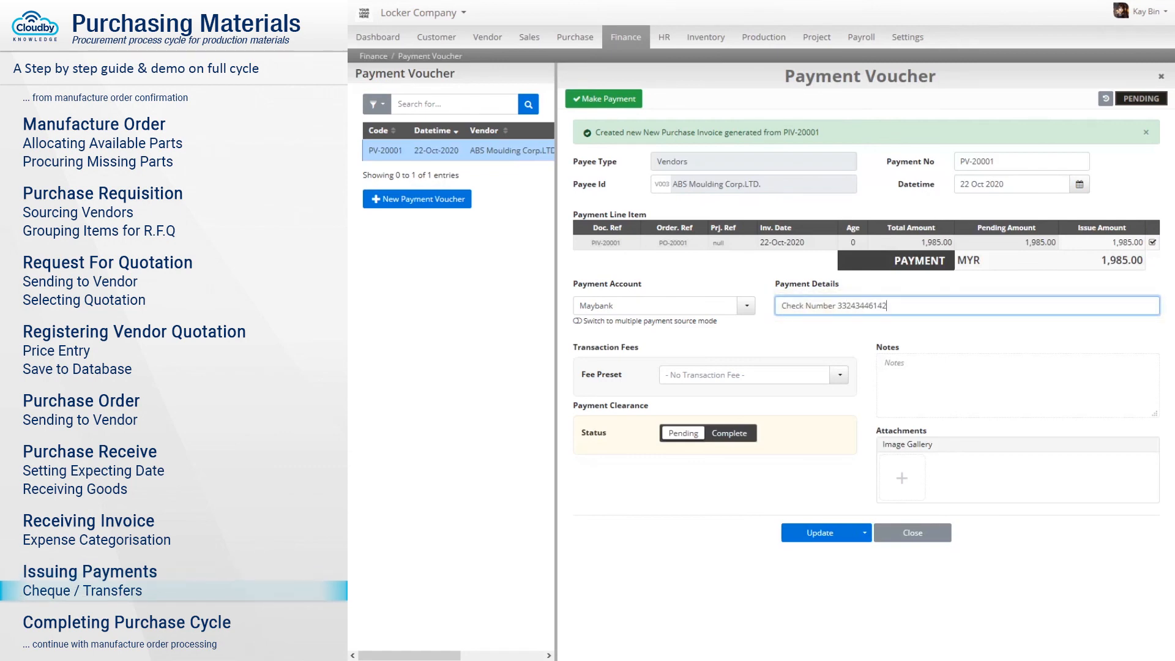
{"action": "key", "text": "ctrl+v"}
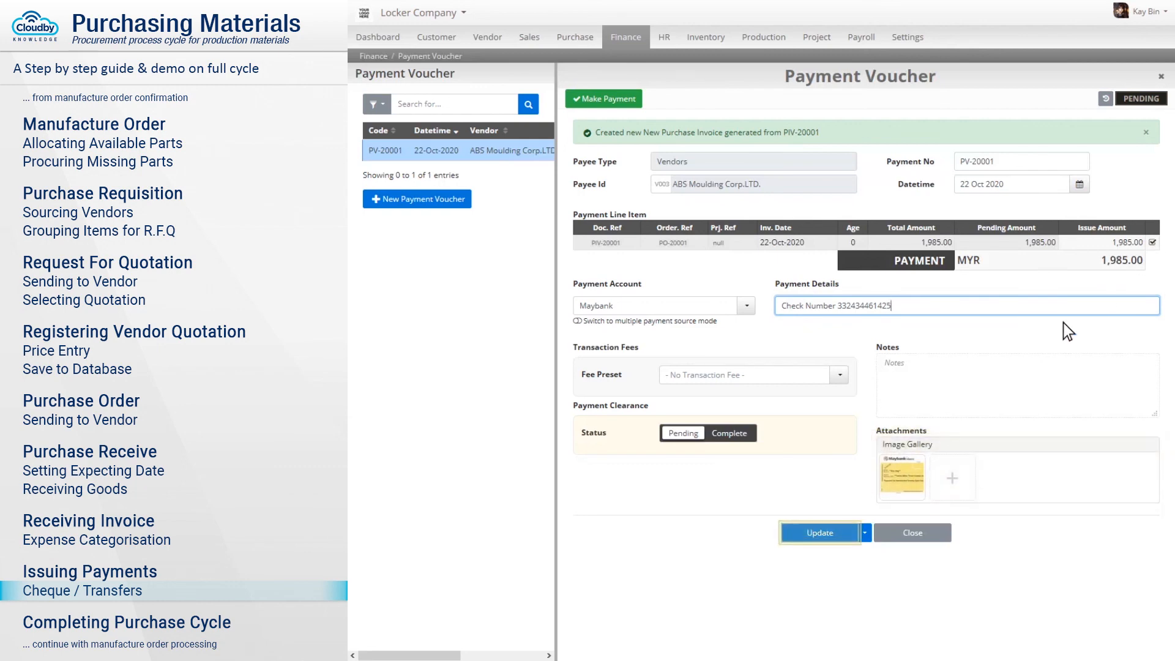
{"action": "left_click", "coordinate": [821, 535]}
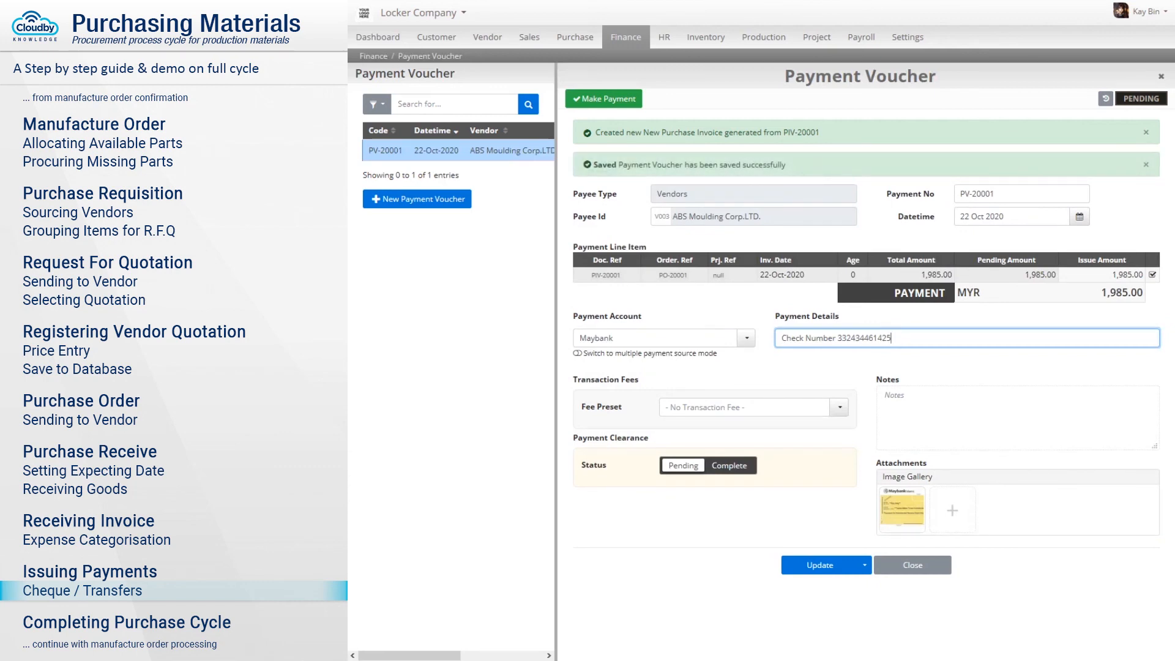
Mark the payment Complete with clearance date 12/10/20 and post voucher PV-20001.
{"action": "left_click", "coordinate": [729, 466]}
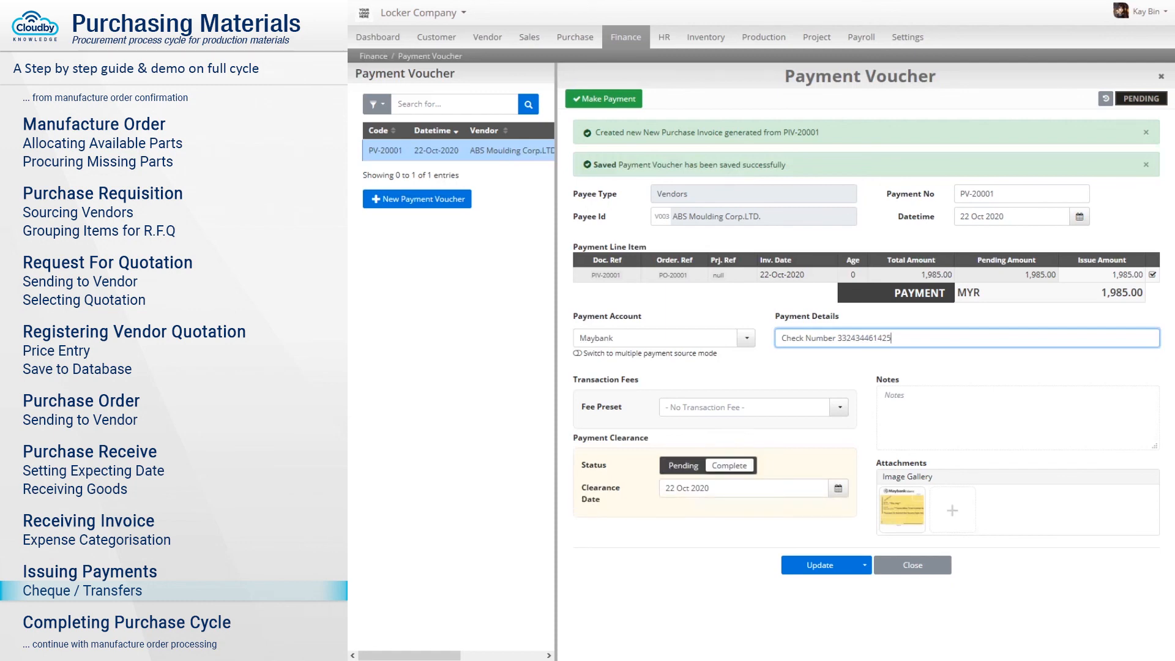
{"action": "key", "text": "Tab"}
{"action": "type", "text": "12/10/20"}
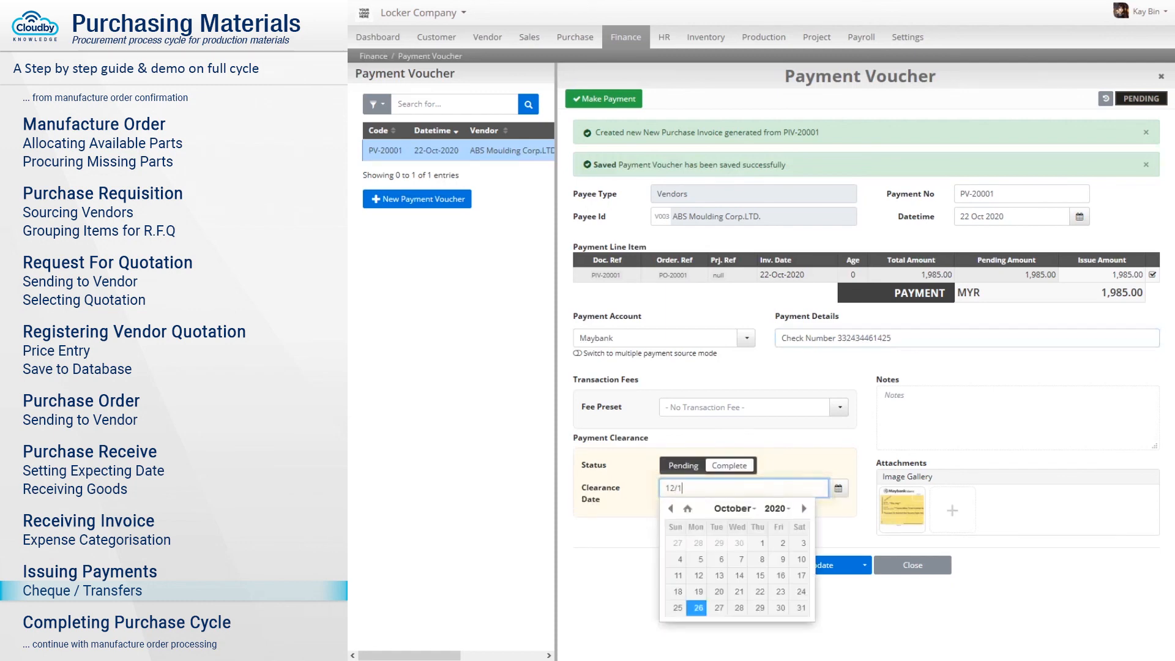
{"action": "key", "text": "Tab"}
{"action": "left_click", "coordinate": [821, 567]}
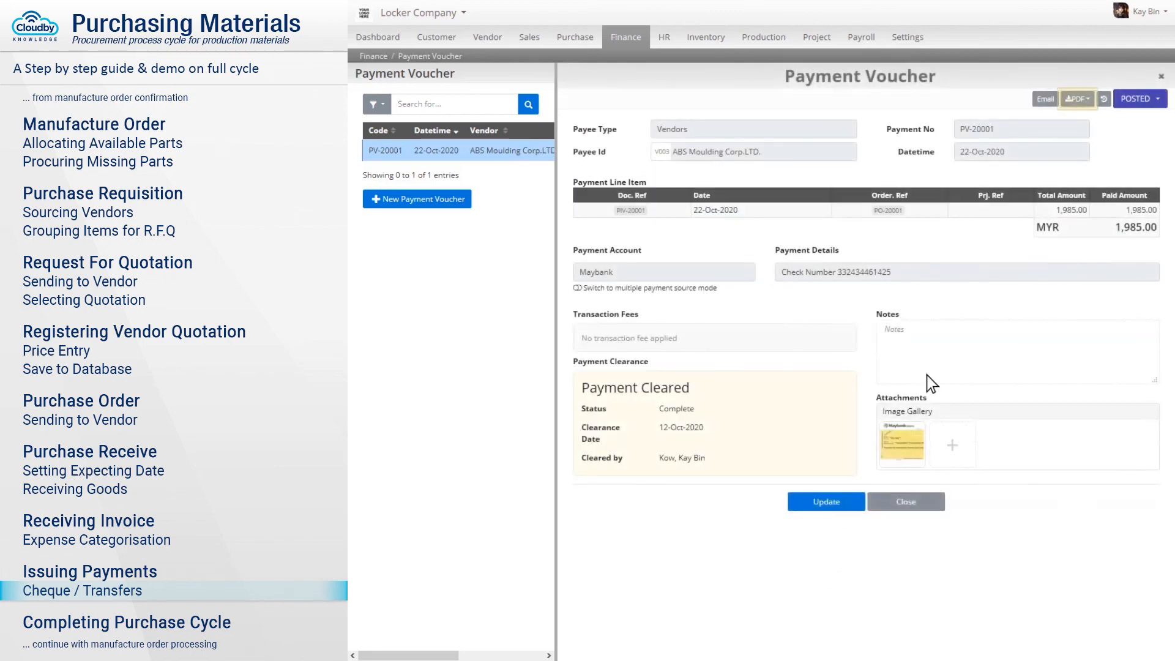
{"action": "left_click", "coordinate": [1078, 103]}
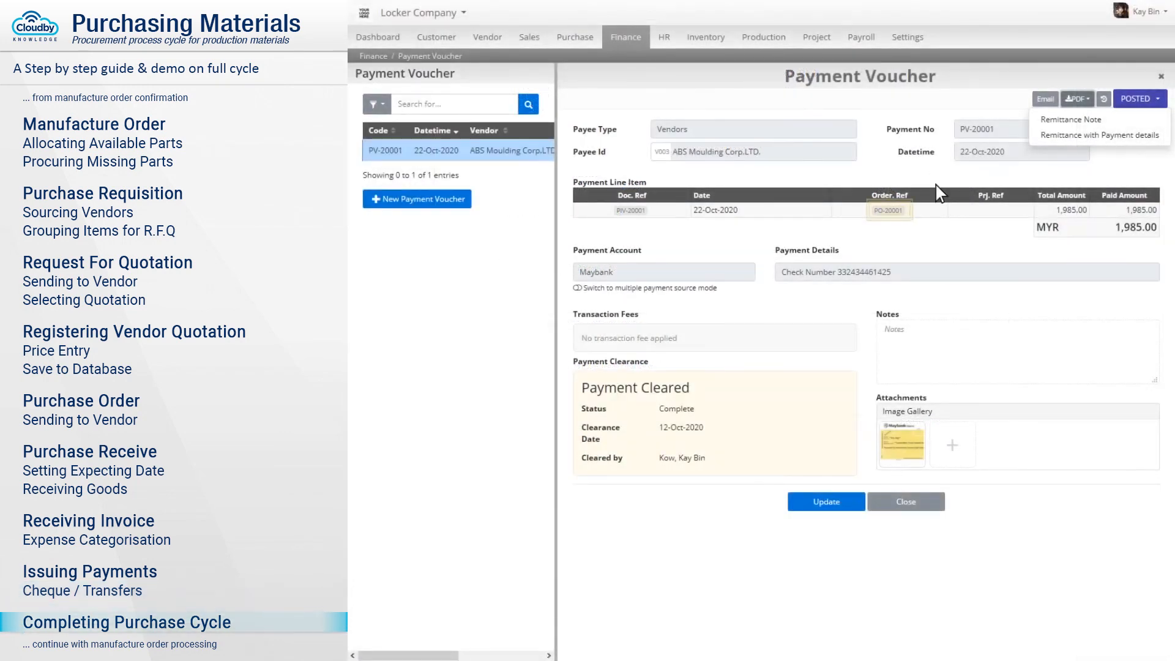
Open PO-20001 and change its status from Active to Complete, confirming with Yes.
{"action": "left_click", "coordinate": [890, 211]}
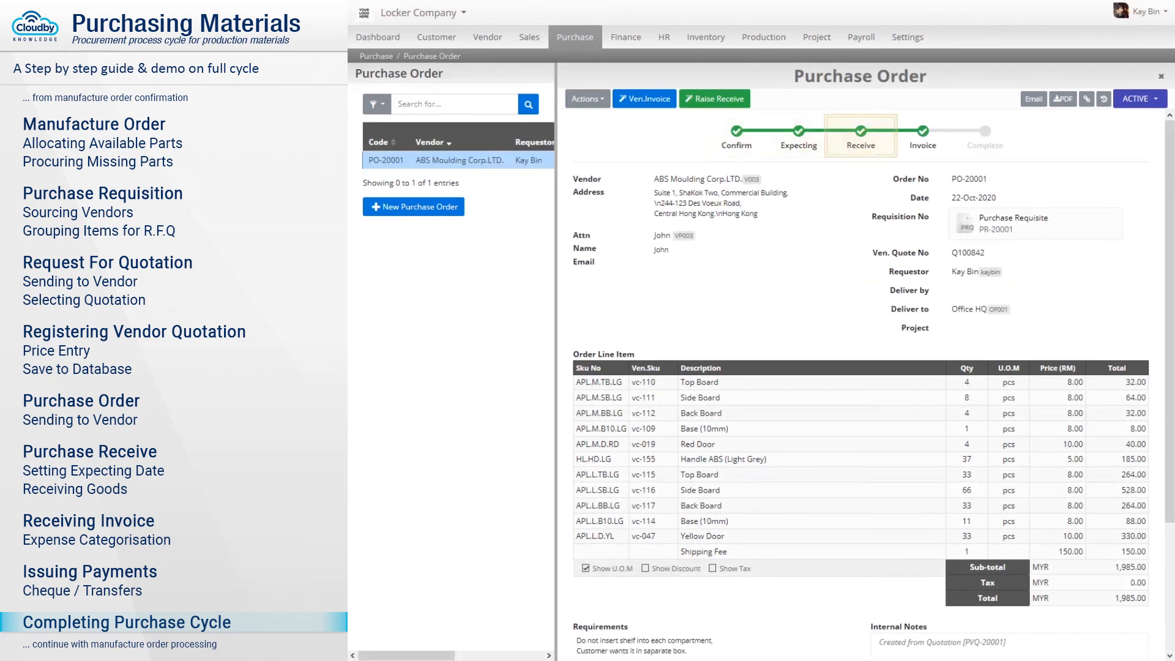
{"action": "left_click", "coordinate": [1141, 101]}
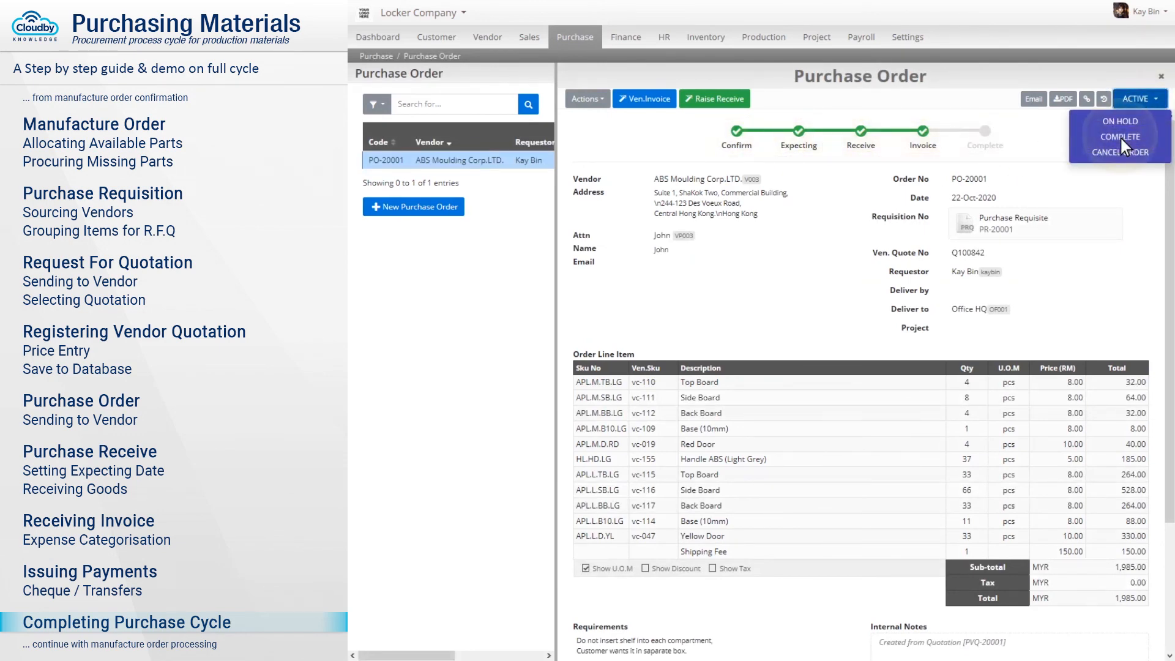
{"action": "left_click", "coordinate": [1120, 135]}
{"action": "left_click", "coordinate": [797, 101]}
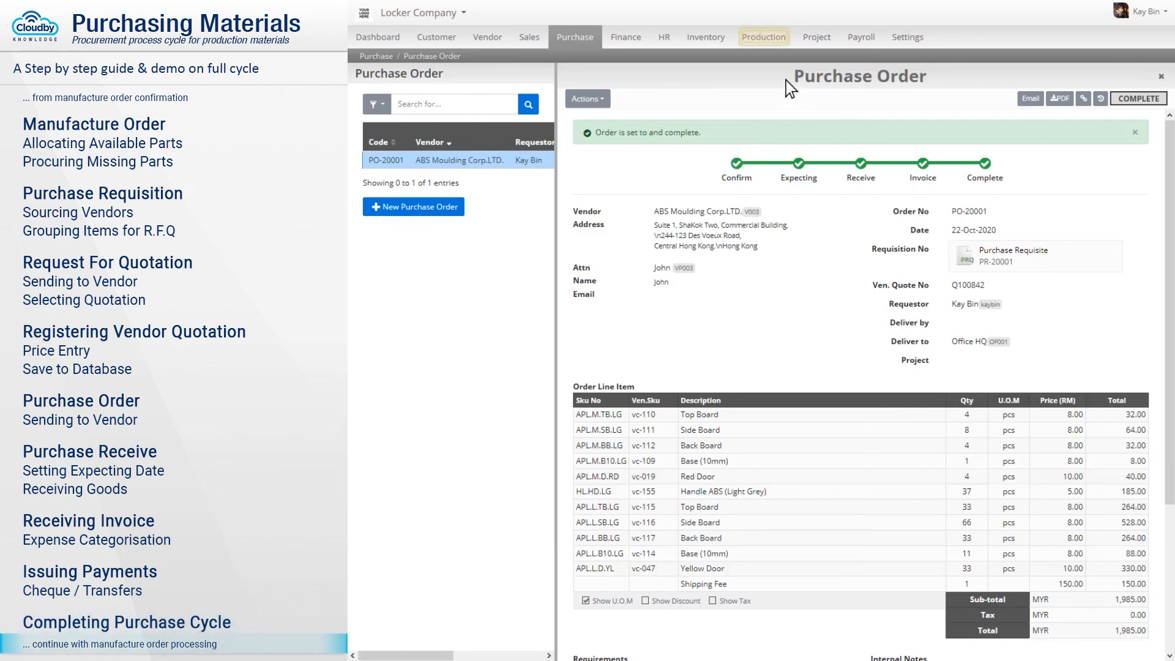
Find manufacture order MO00001 in Production > Manufacture Order and open it.
{"action": "left_click", "coordinate": [766, 40]}
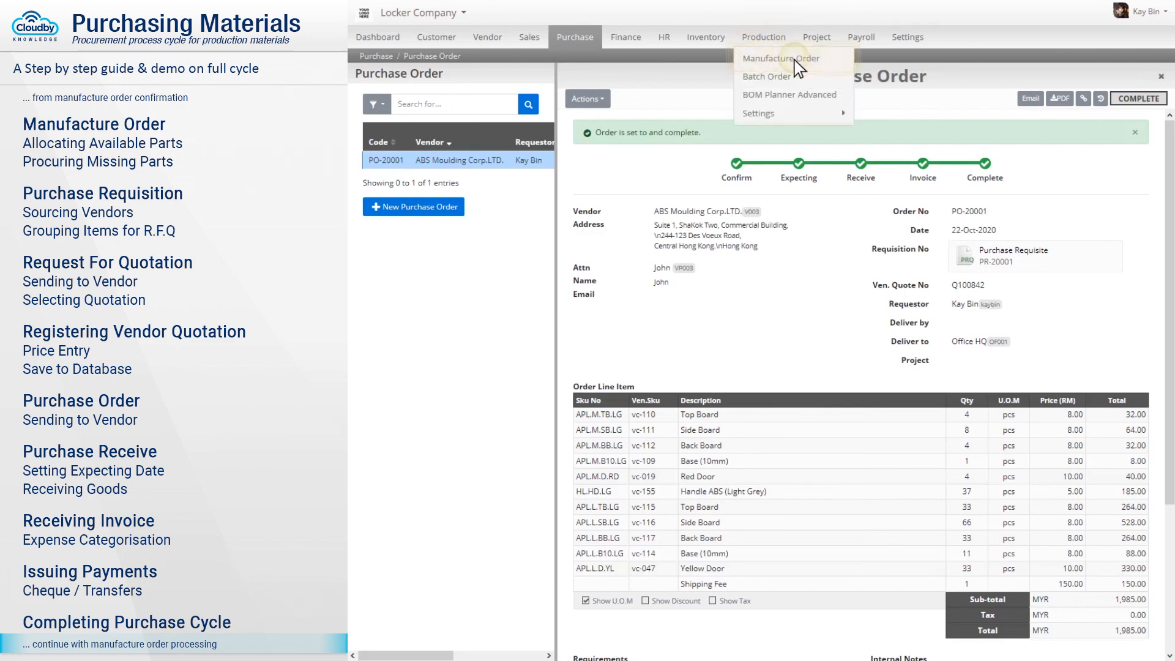
{"action": "left_click", "coordinate": [781, 58]}
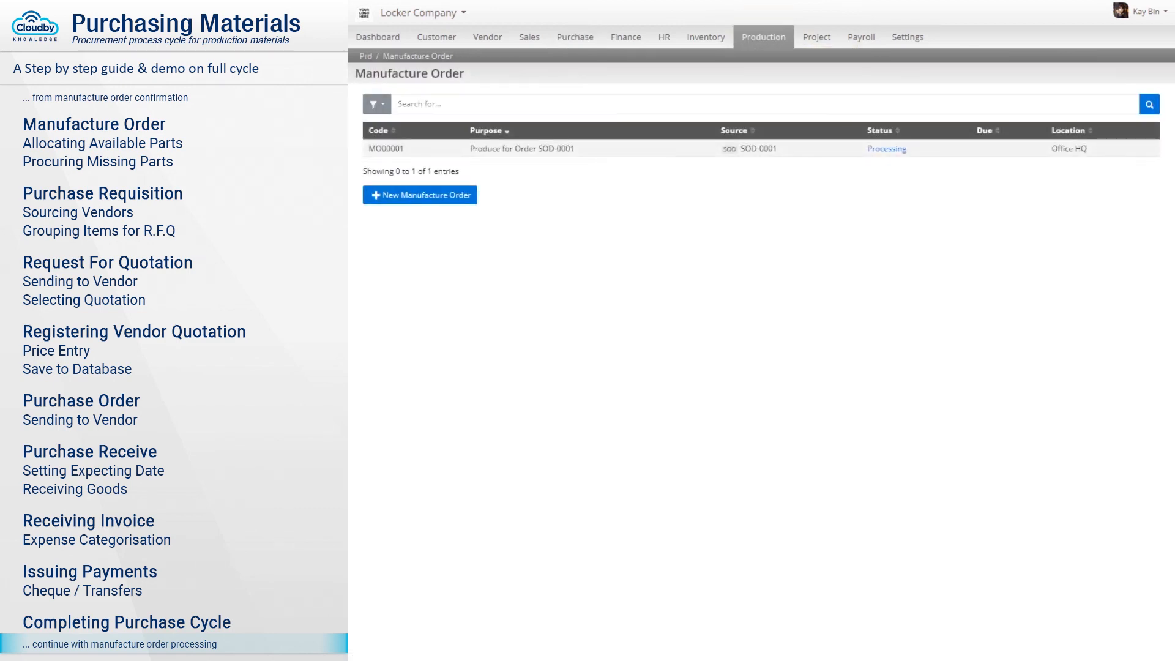
{"action": "type", "text": "MO00001"}
{"action": "left_click", "coordinate": [413, 150]}
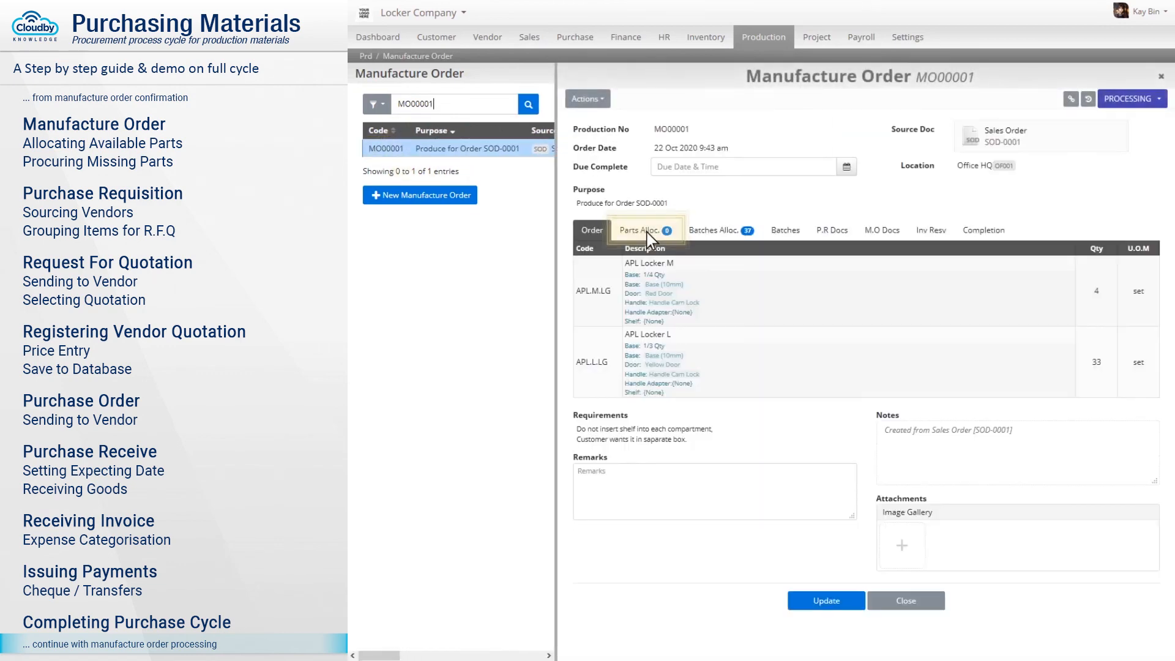
Confirm all parts are allocated, then start a 4-set batch for APL Locker M.
{"action": "left_click", "coordinate": [648, 235]}
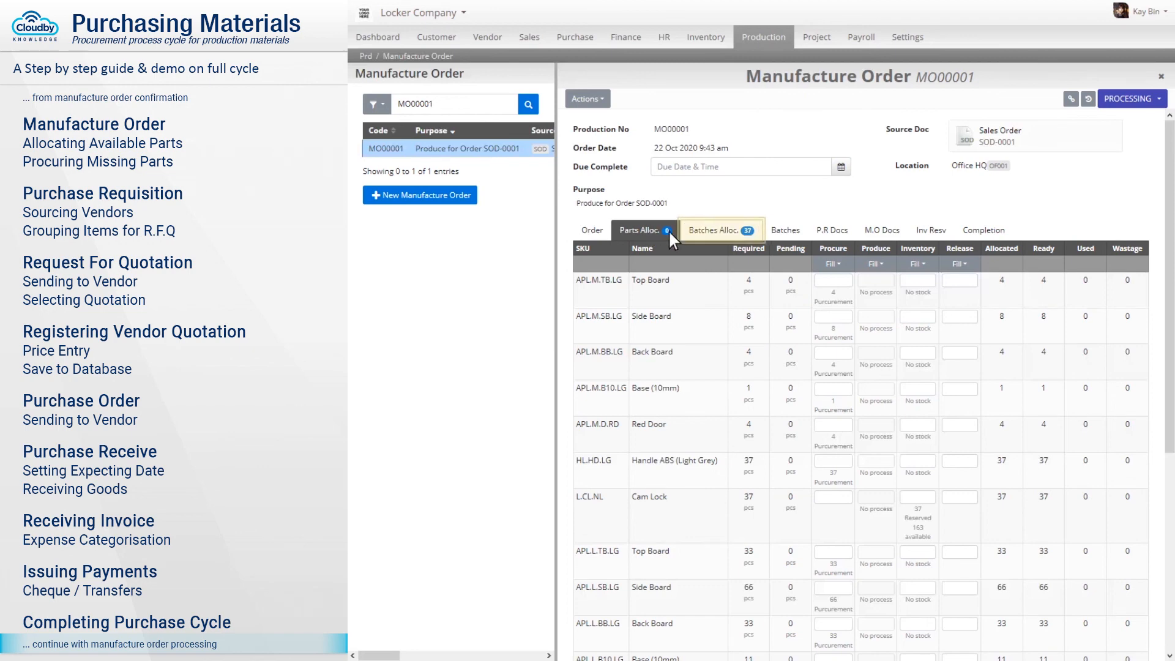
{"action": "left_click", "coordinate": [721, 230]}
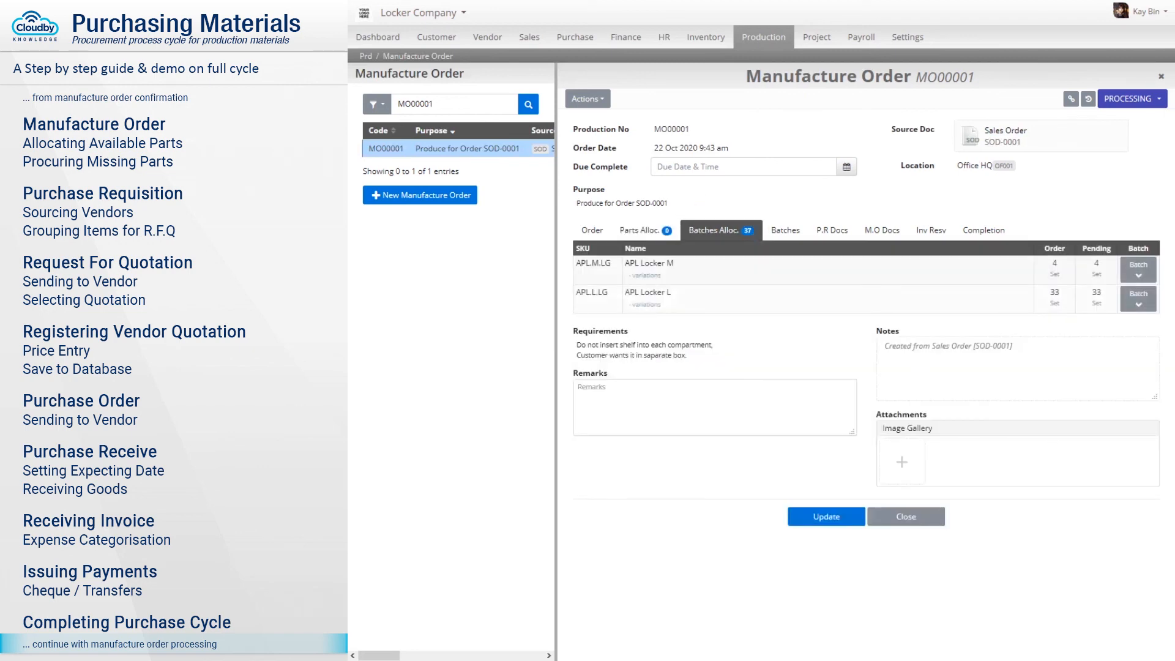
{"action": "left_click", "coordinate": [1139, 269]}
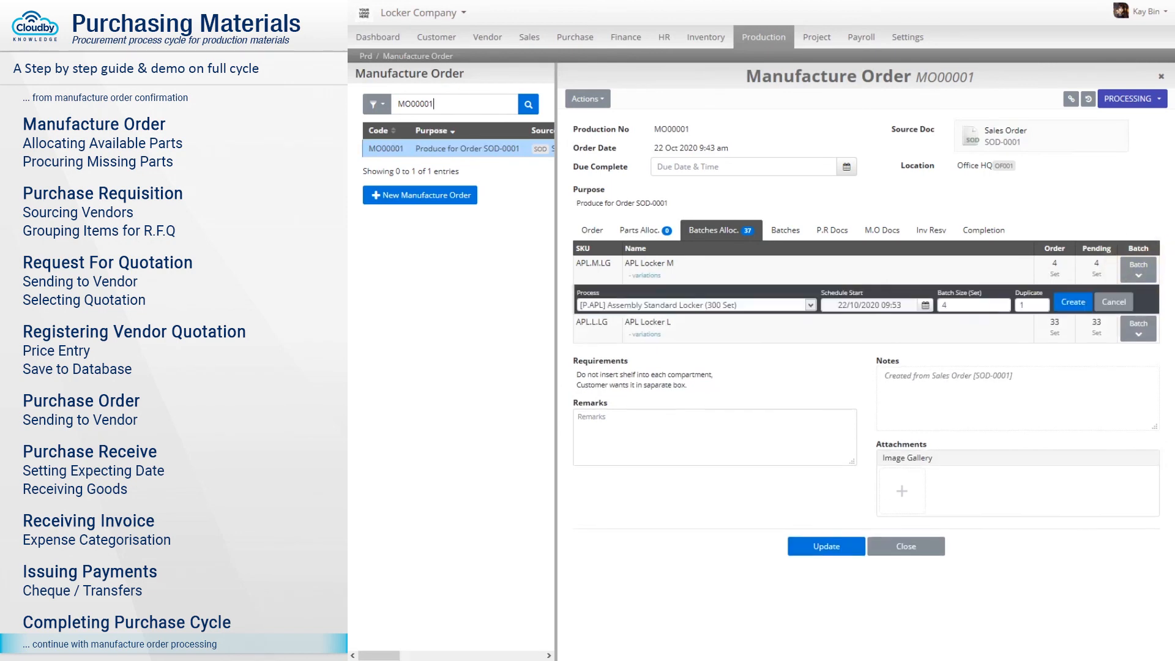